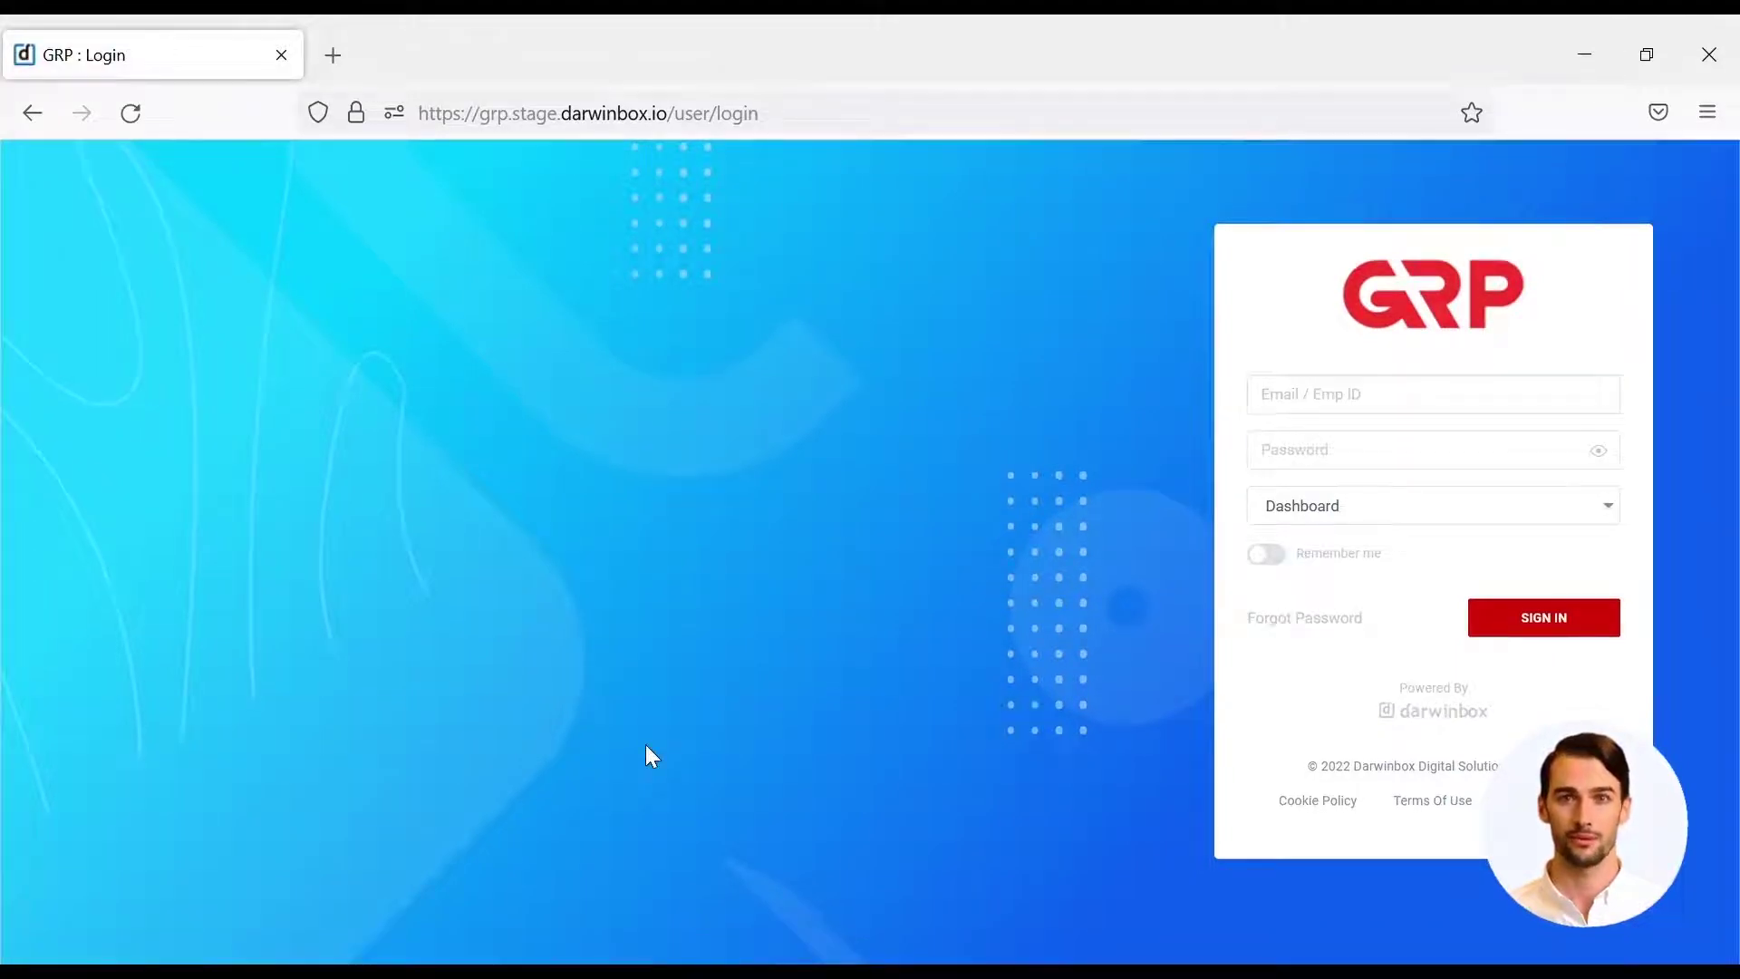
- Sign in to Darwinbox GRP and skip the mood check-in survey
click(1479, 413)
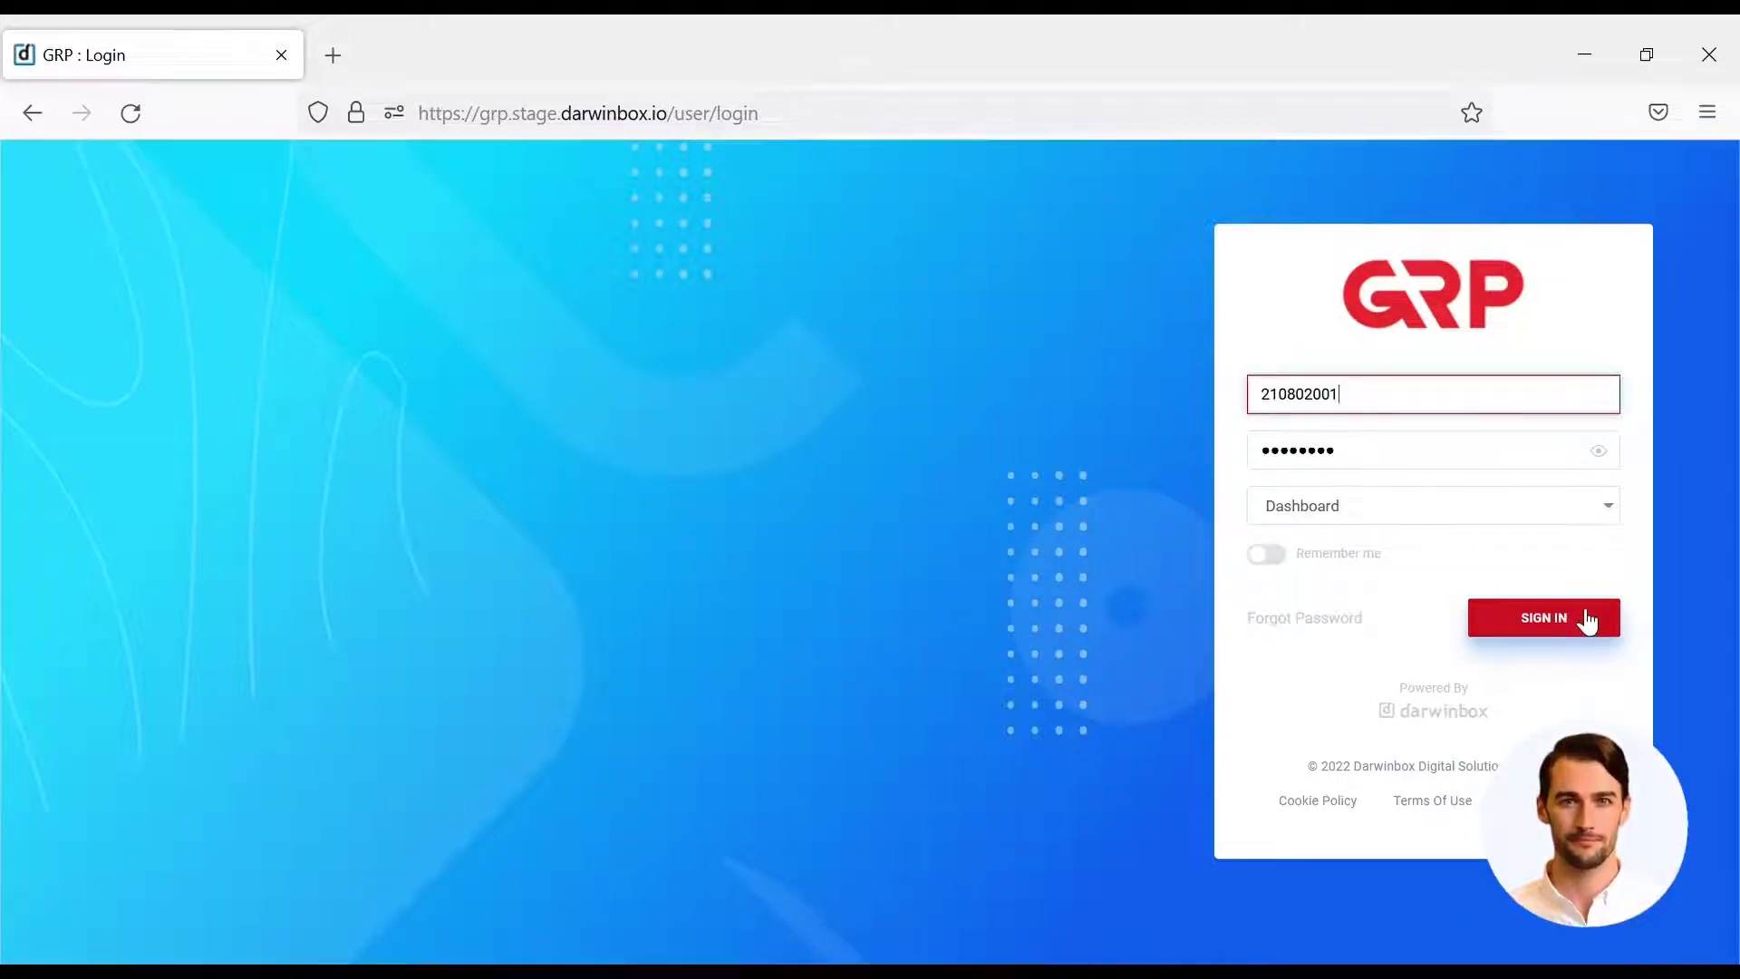
click(1586, 619)
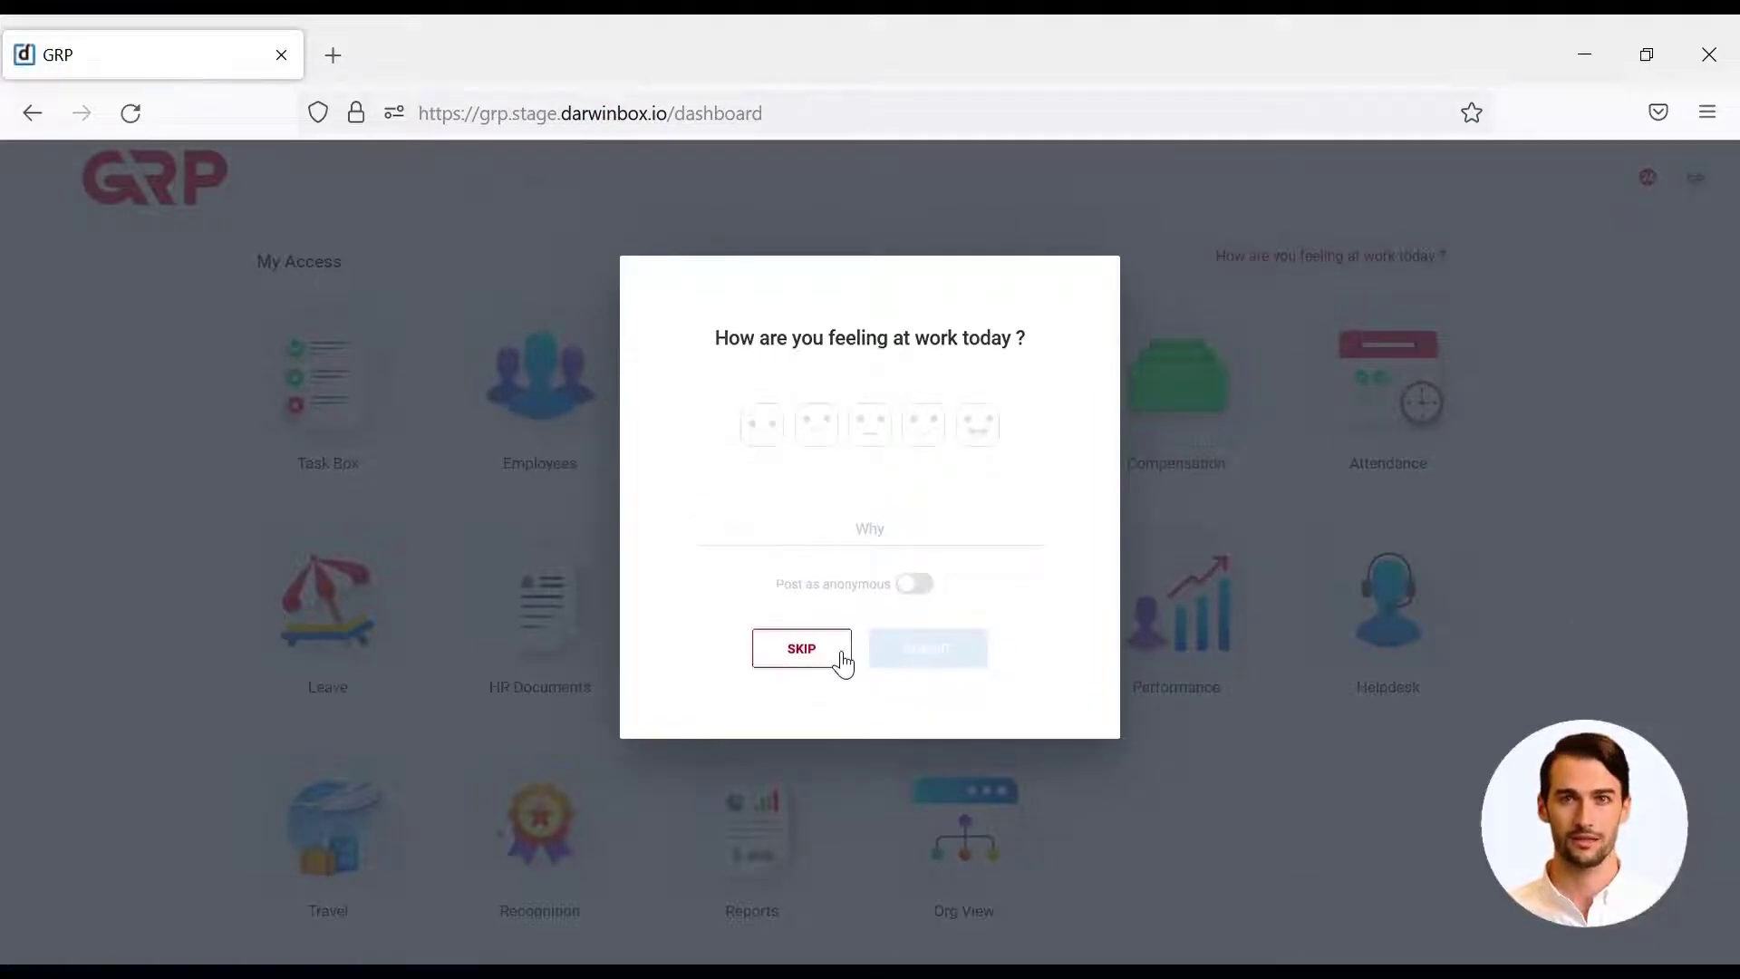
click(843, 664)
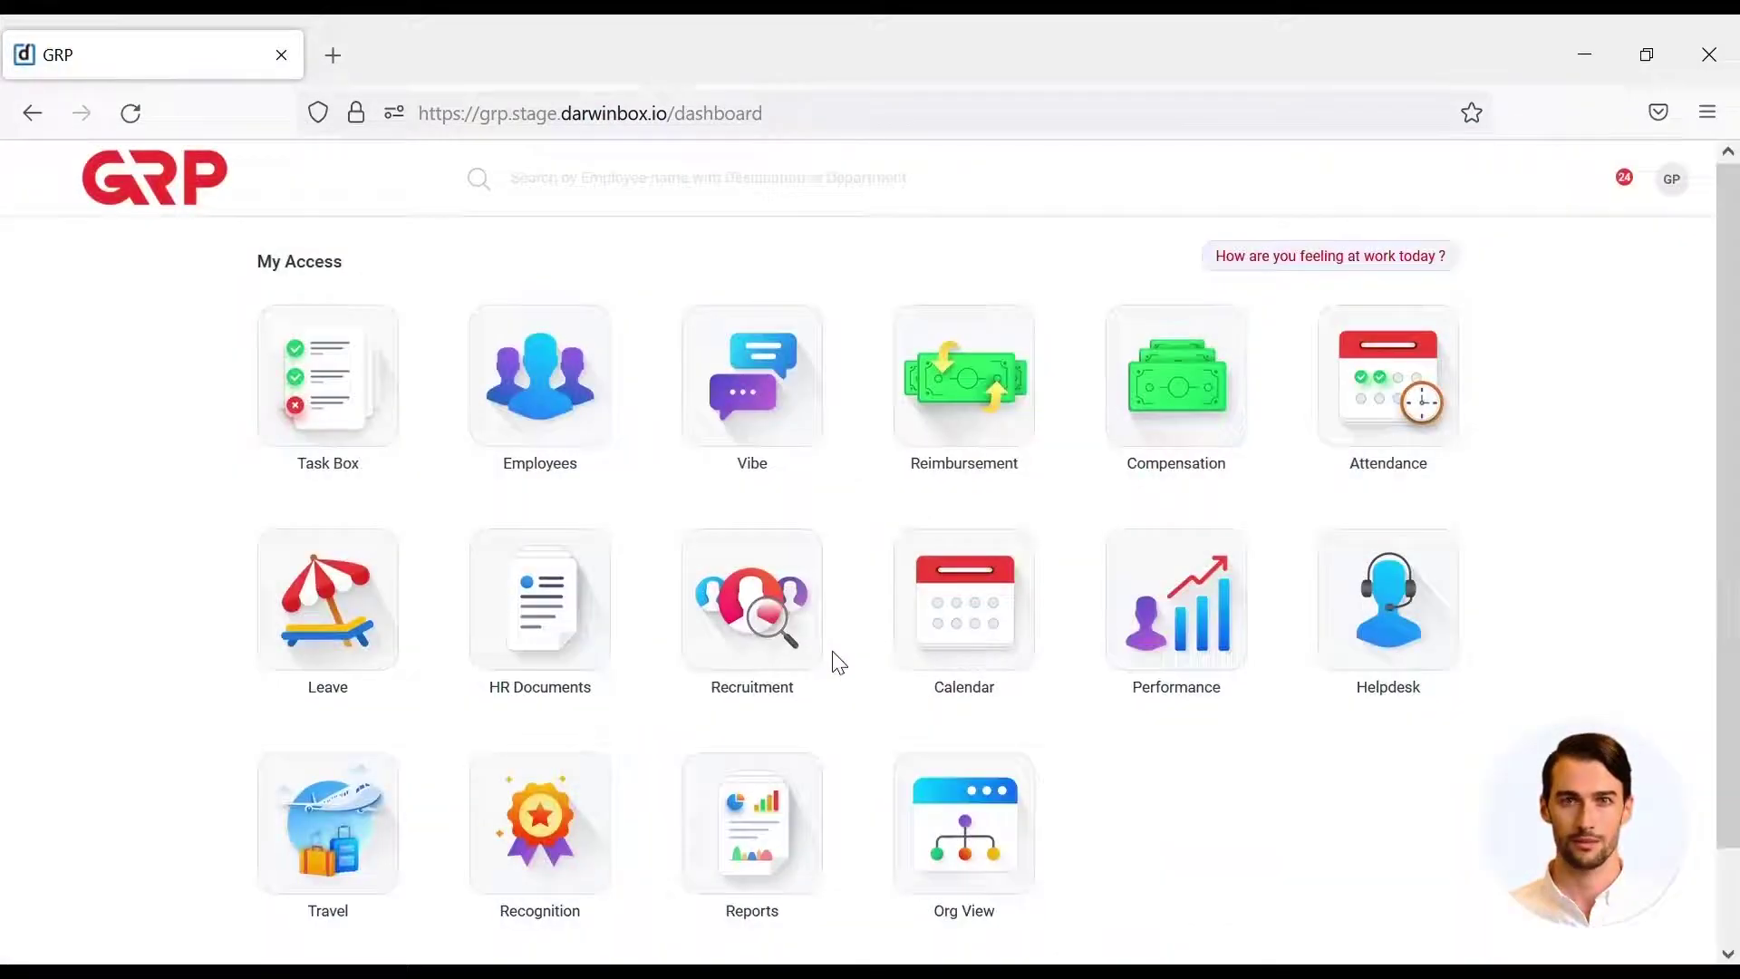
- Go to Recruitment > Requisitions to start a new requisition form
click(785, 609)
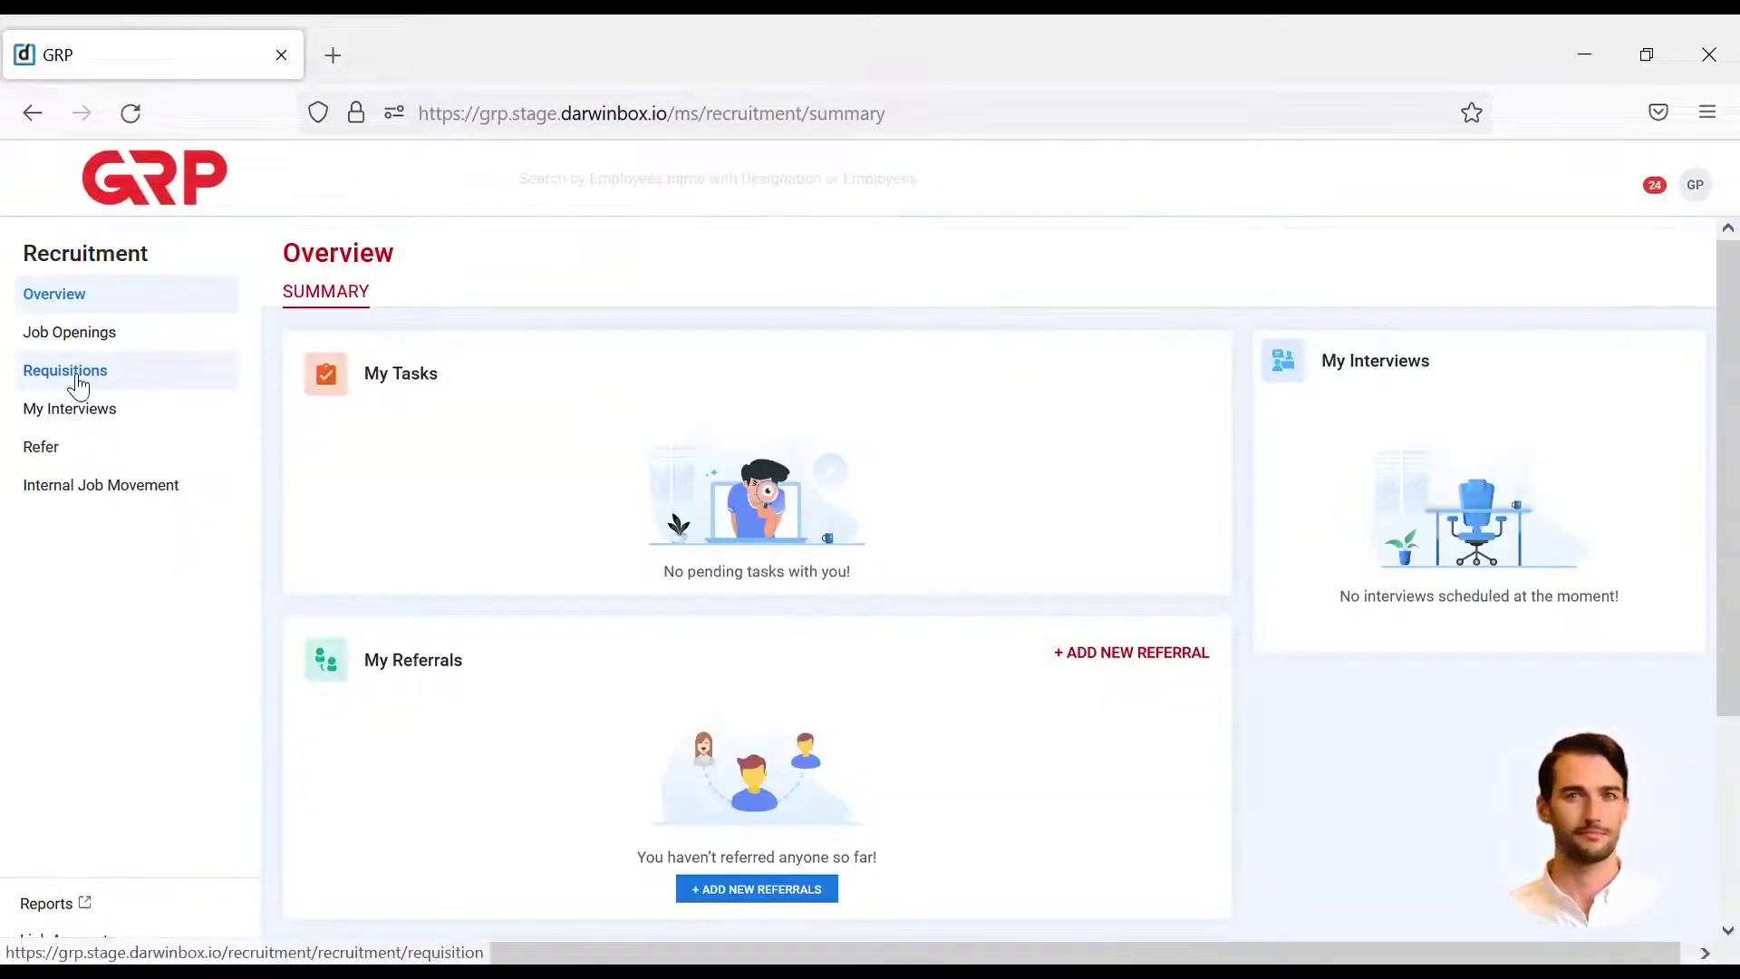
click(78, 385)
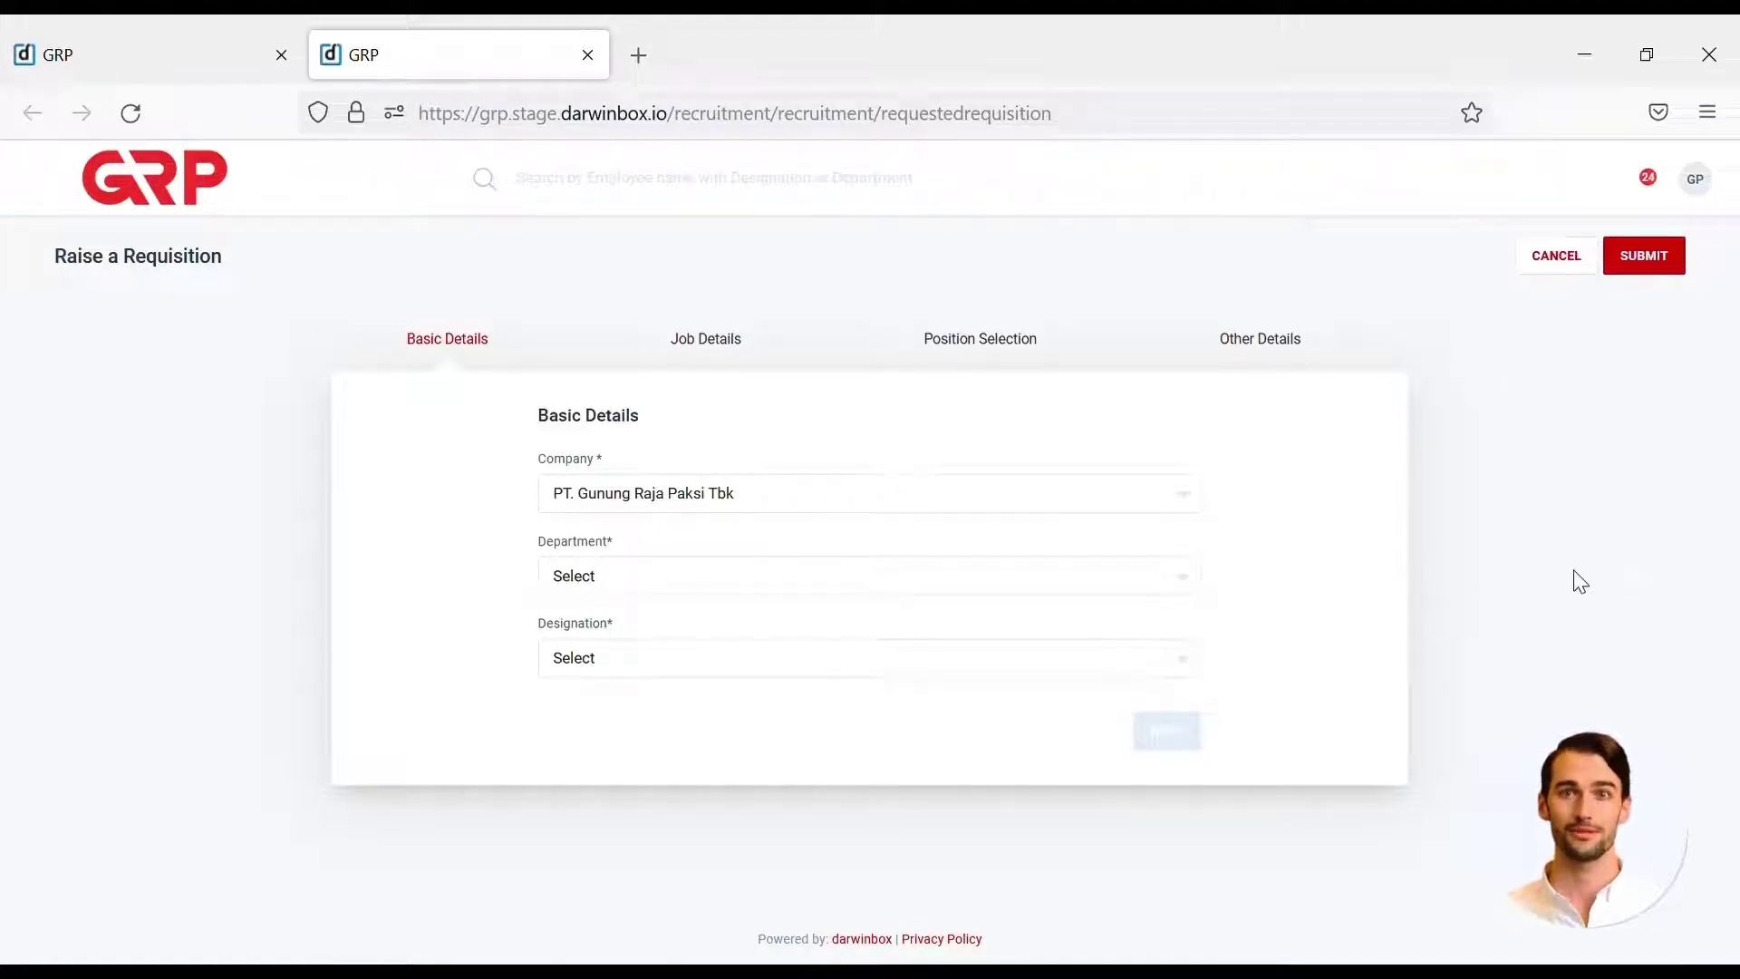
click(1160, 591)
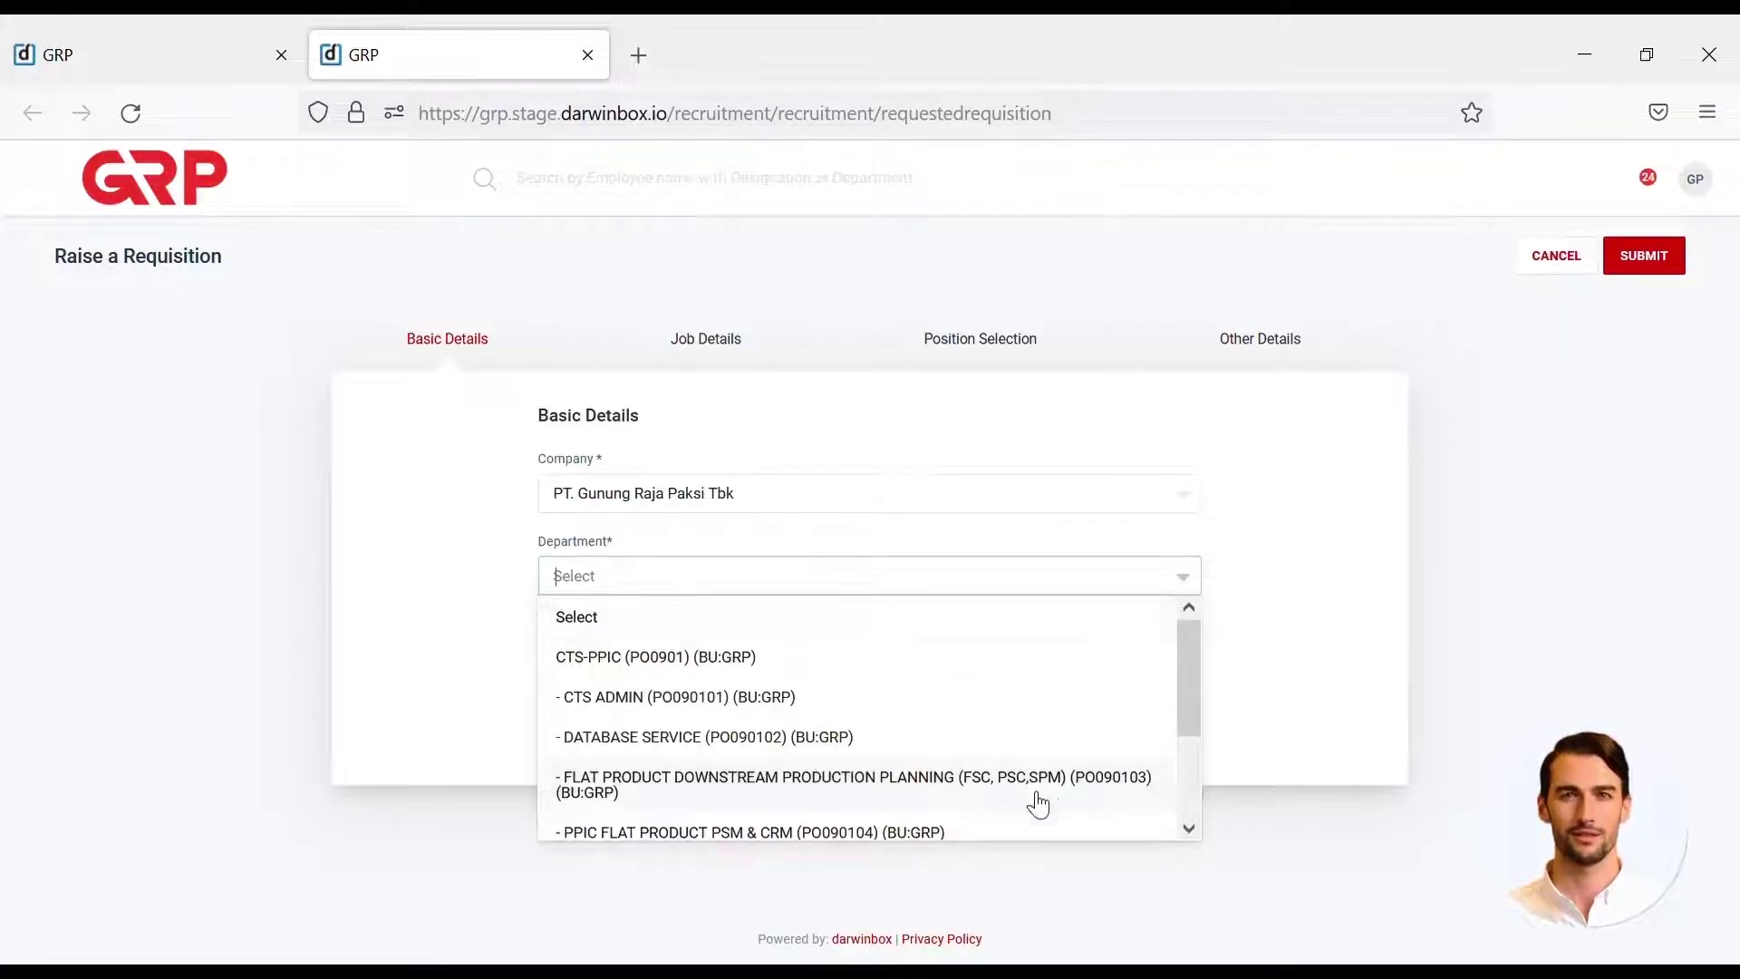
- Set department PPIC FLAT PRODUCT PSM & CRM with designation PPIC FLAT PRODUCT PSM & CRM SUPERVISOR
click(1021, 834)
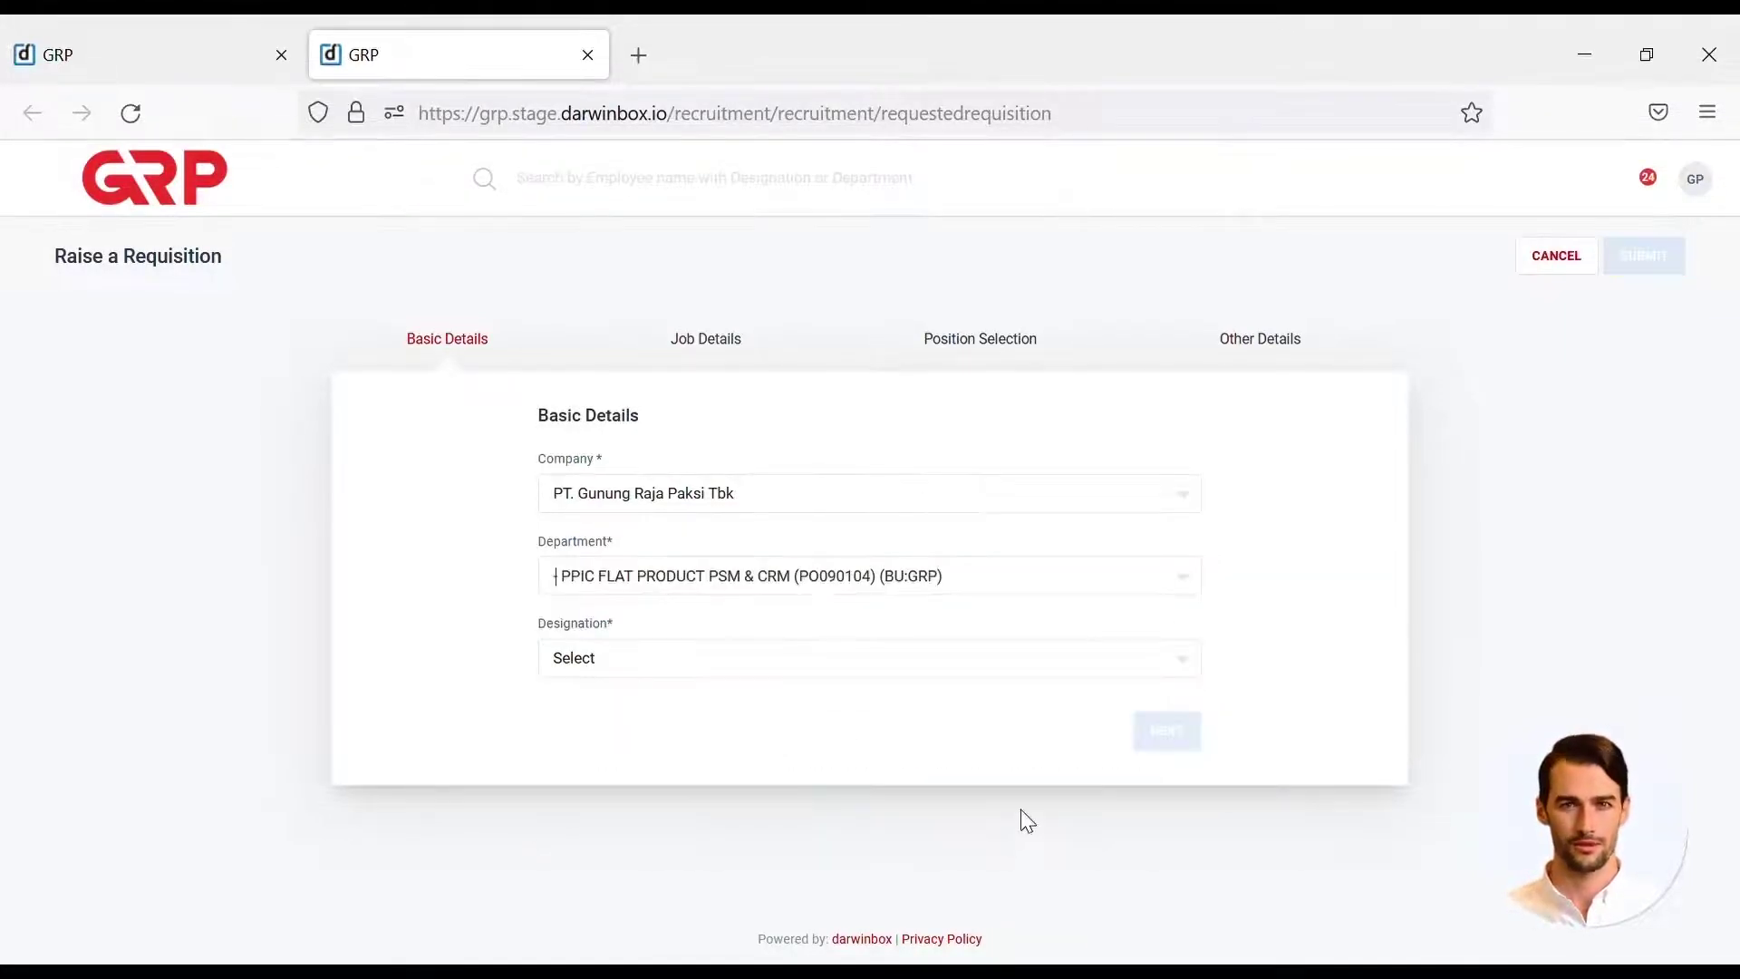
click(1076, 680)
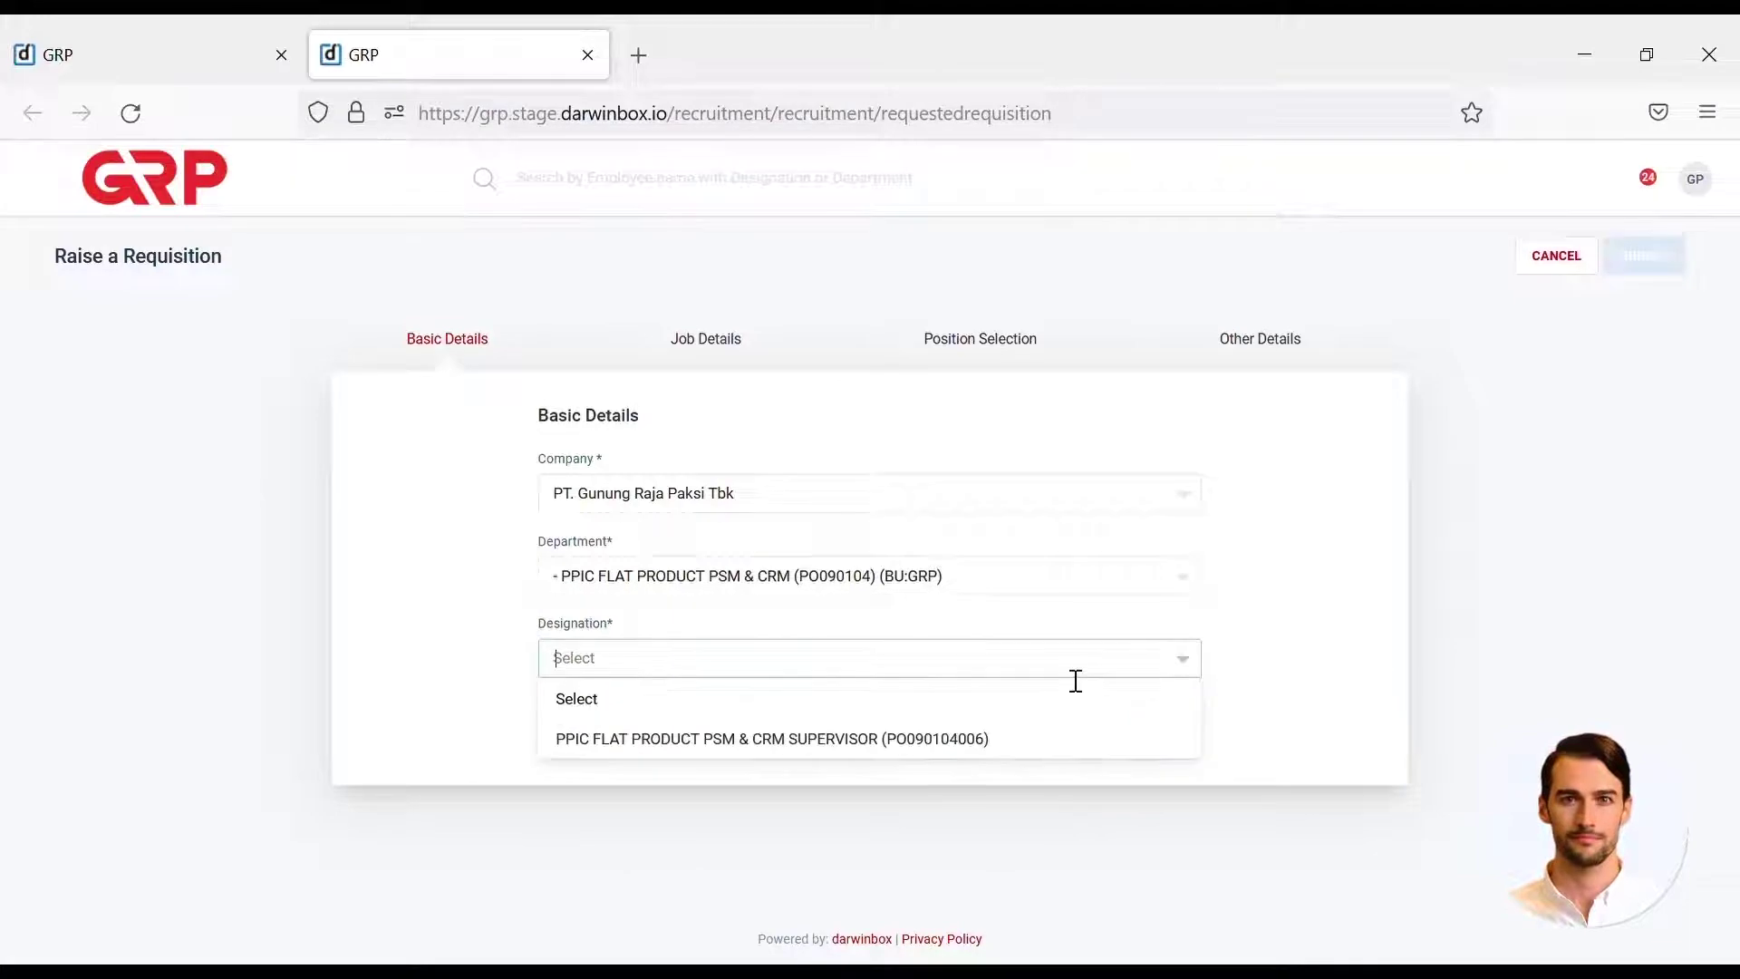
click(1053, 740)
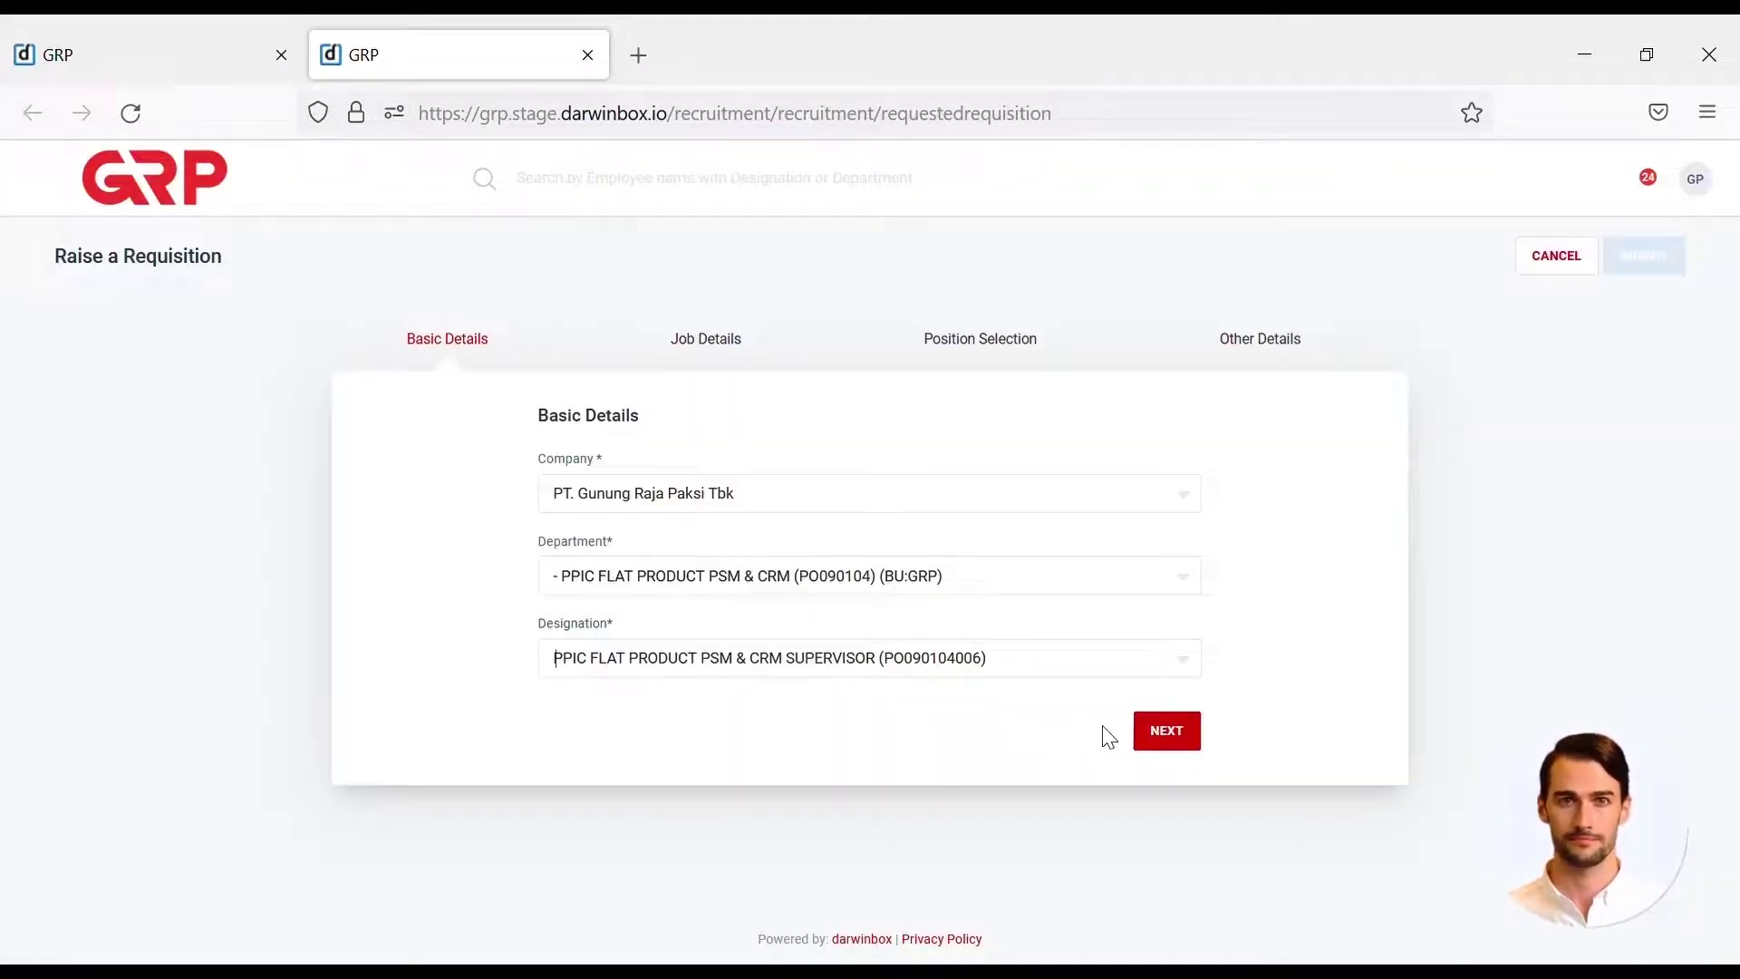
click(1169, 739)
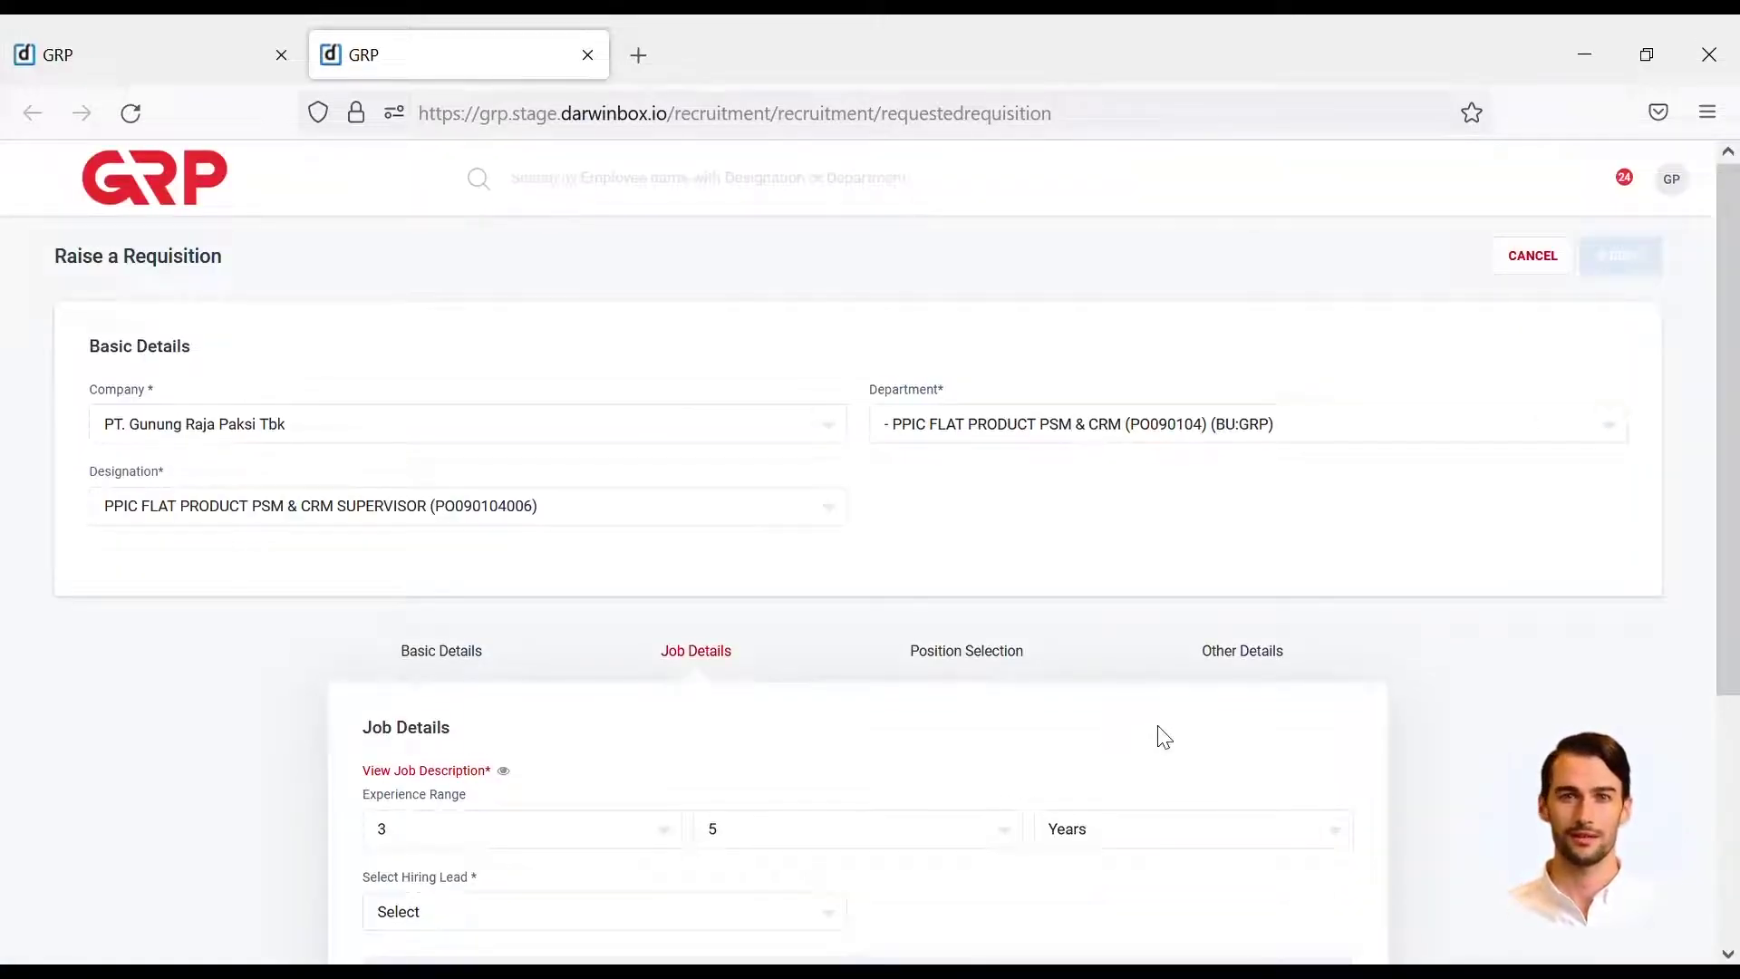
- Make Talent Acquisition & Branding Manager the hiring lead and continue to position selection
scroll(1167, 738, down, 1)
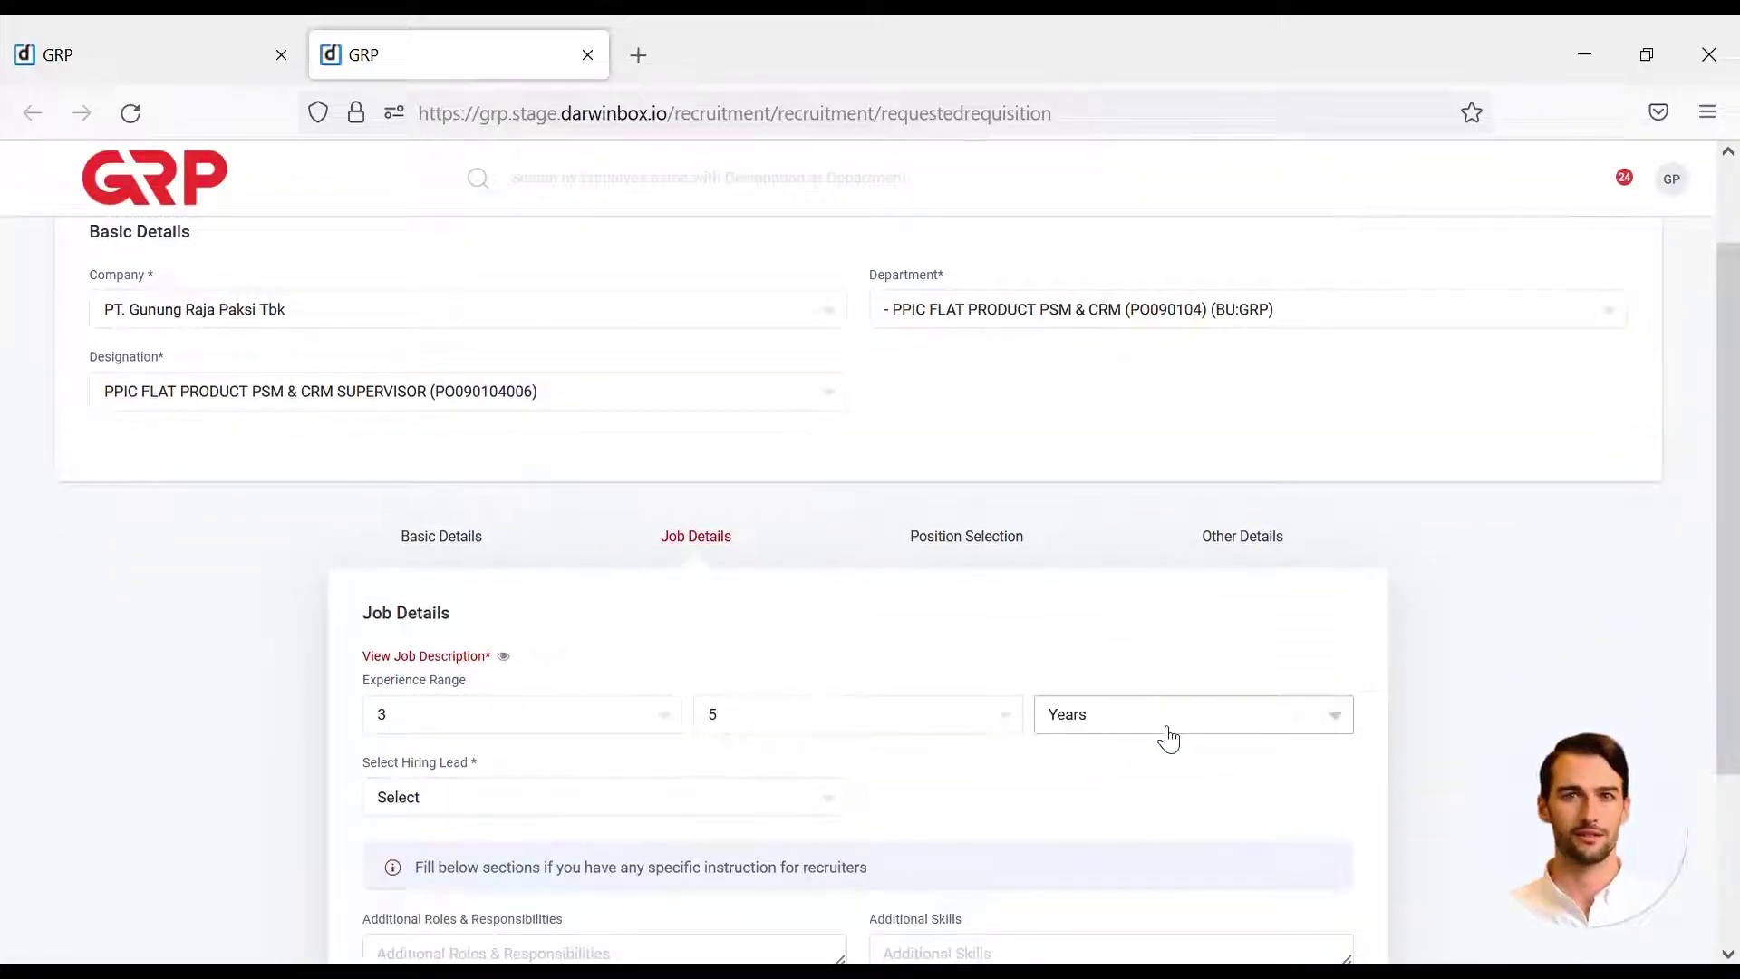
click(695, 804)
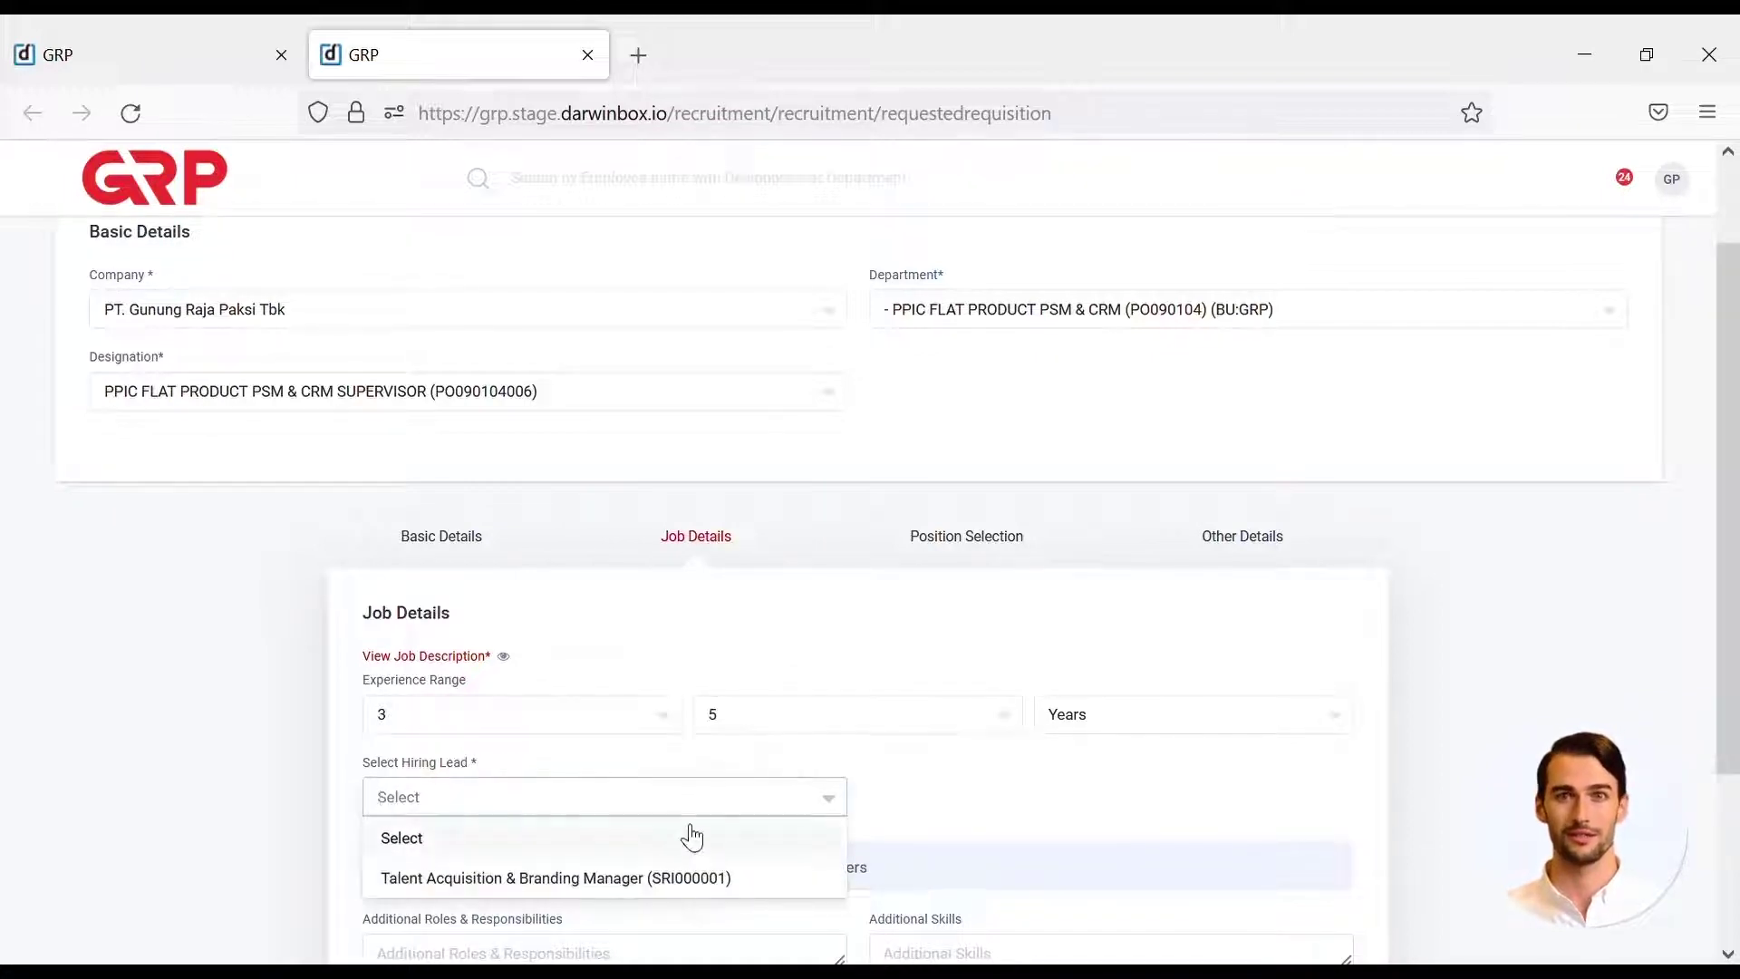
click(704, 879)
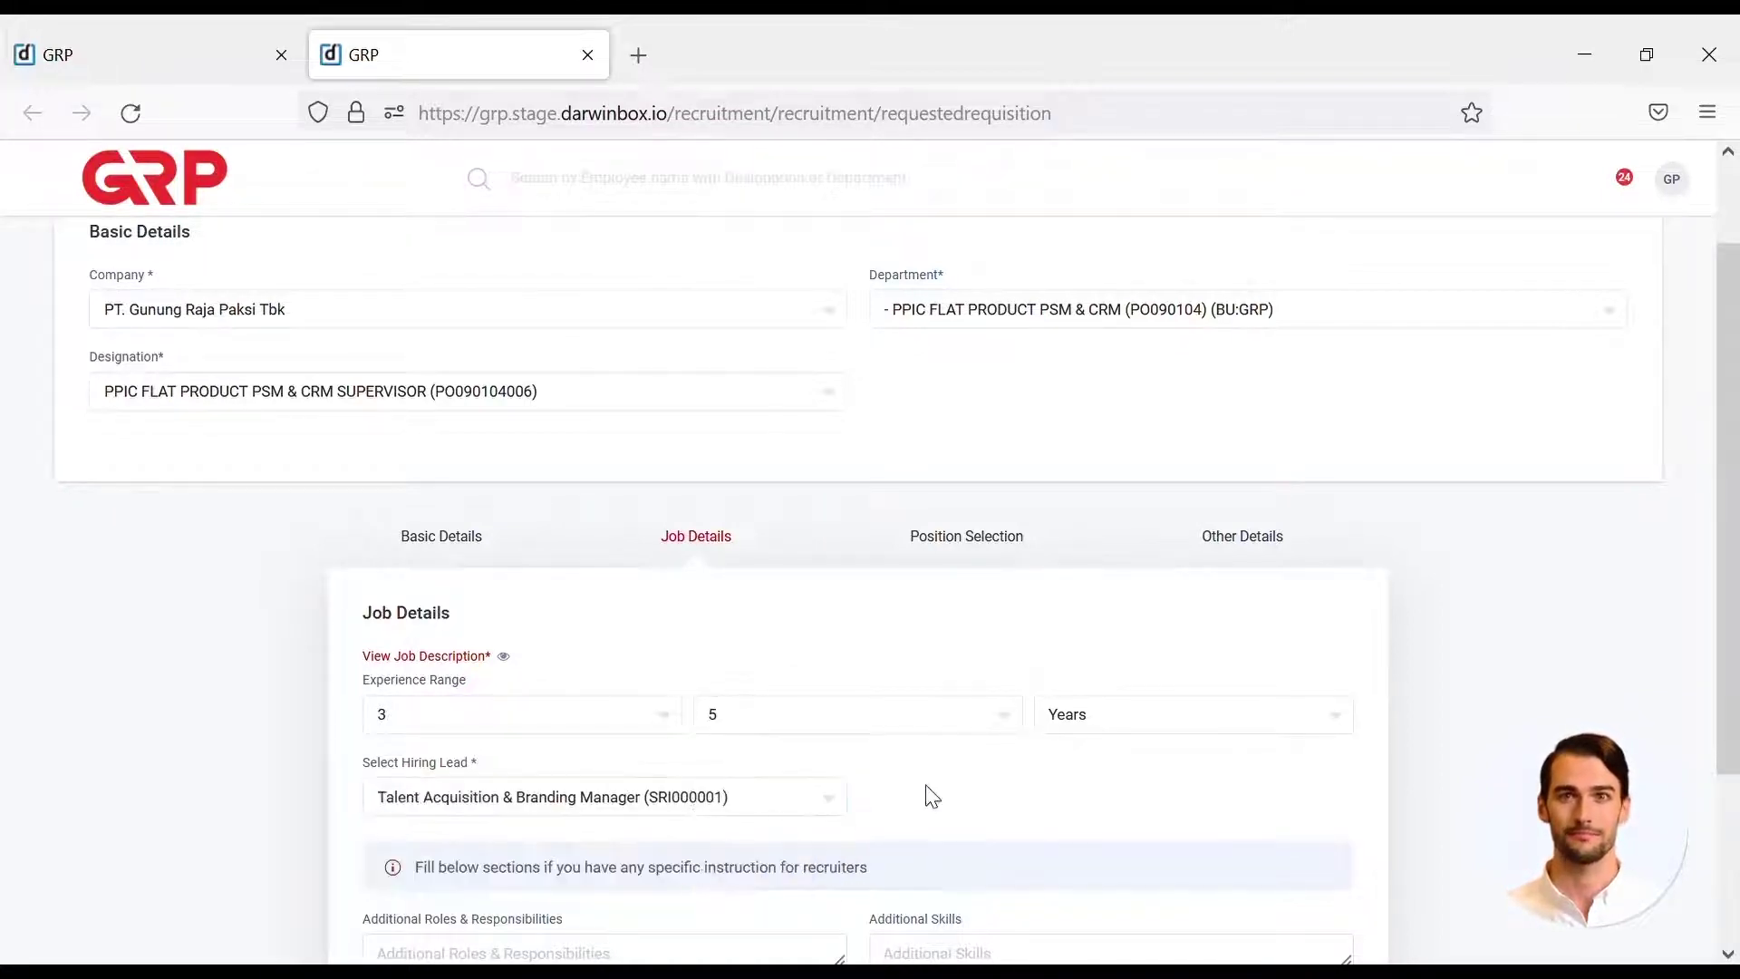
scroll(929, 795, down, 3)
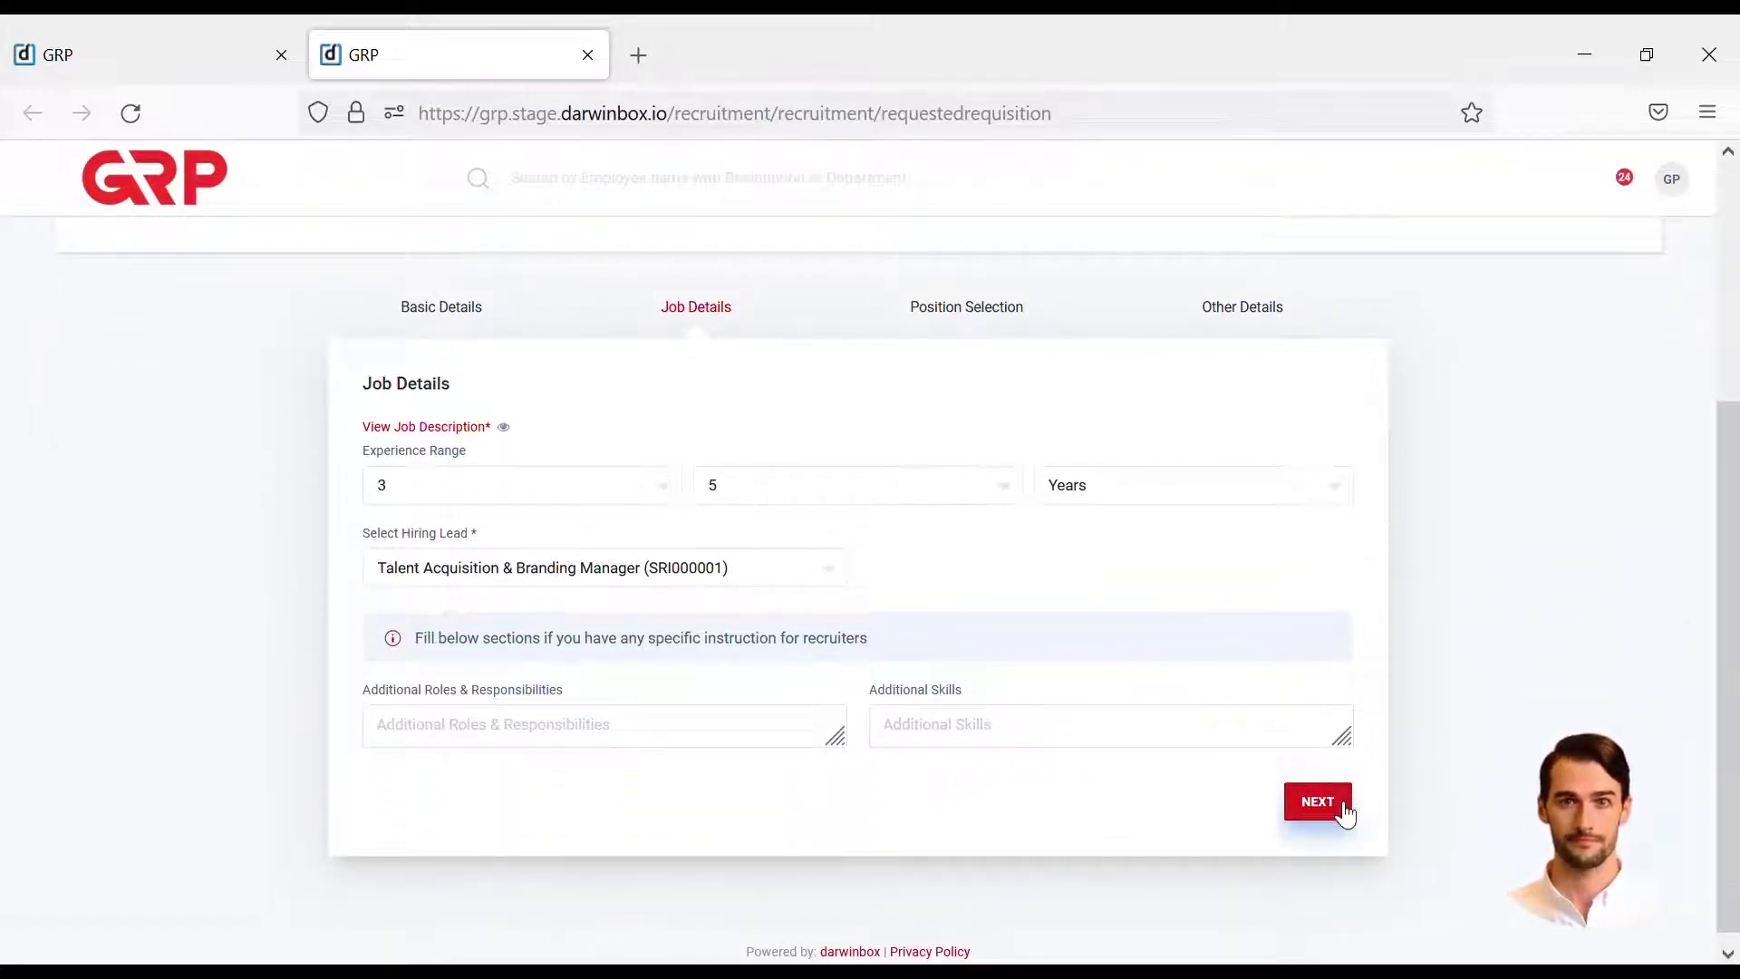
click(1317, 801)
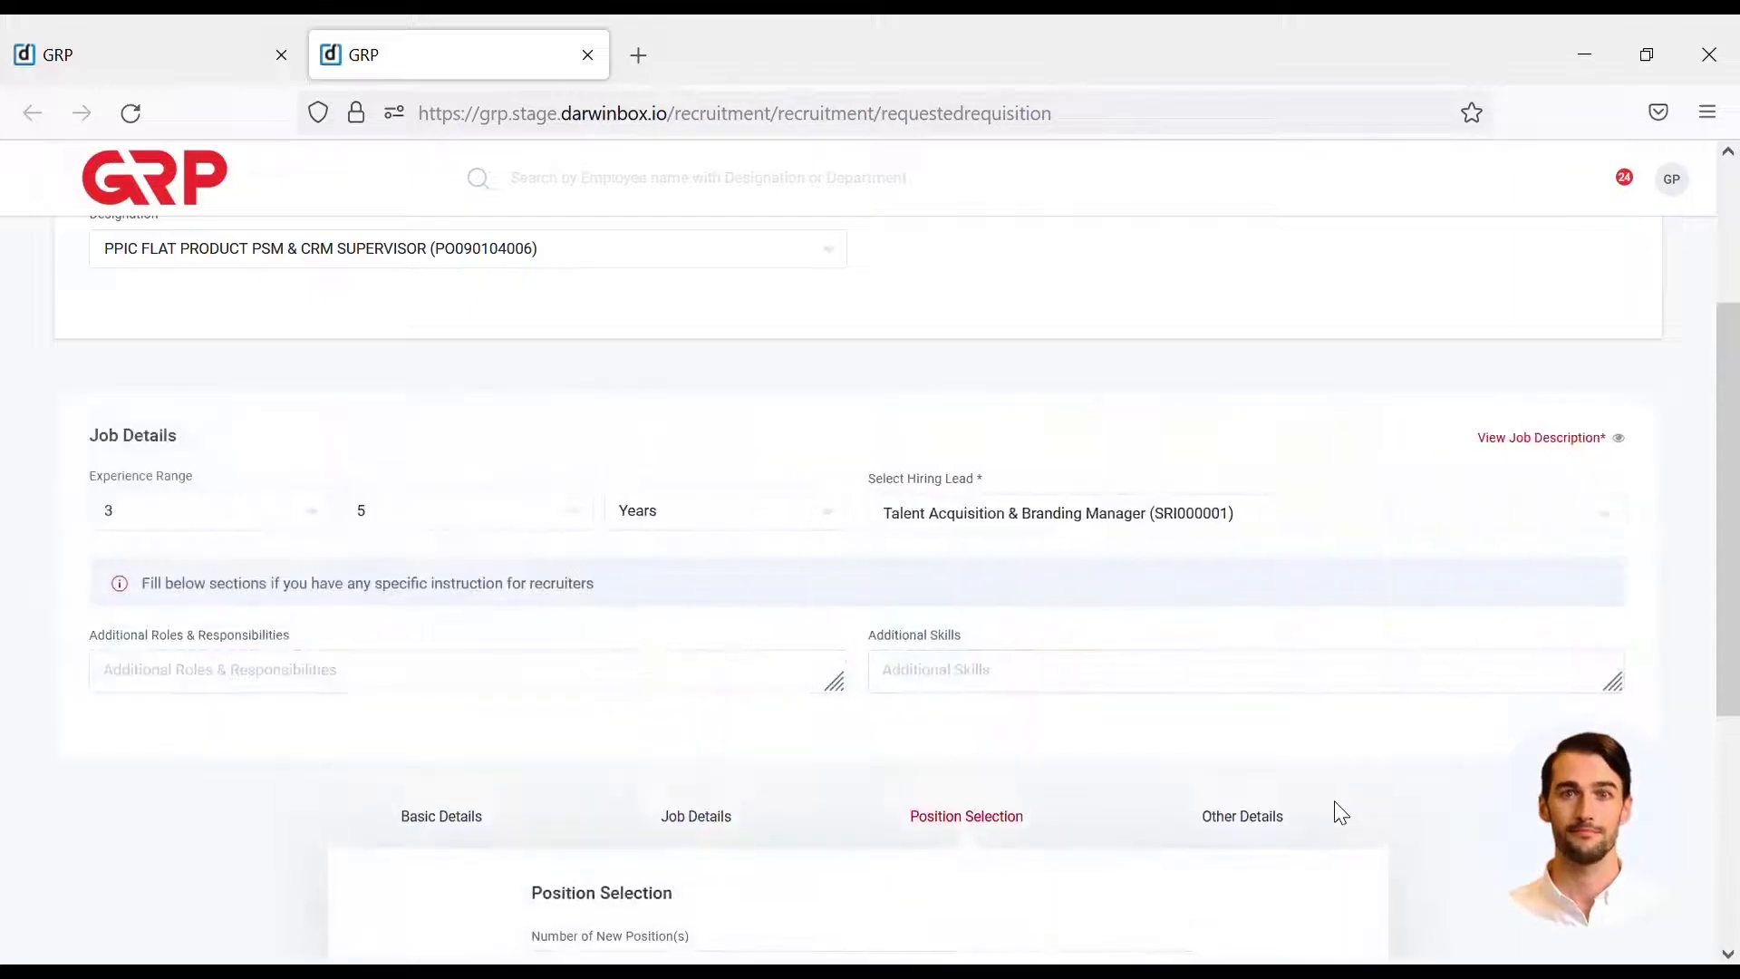
- Request 1 new position and 1 replacement position
scroll(1340, 813, down, 4)
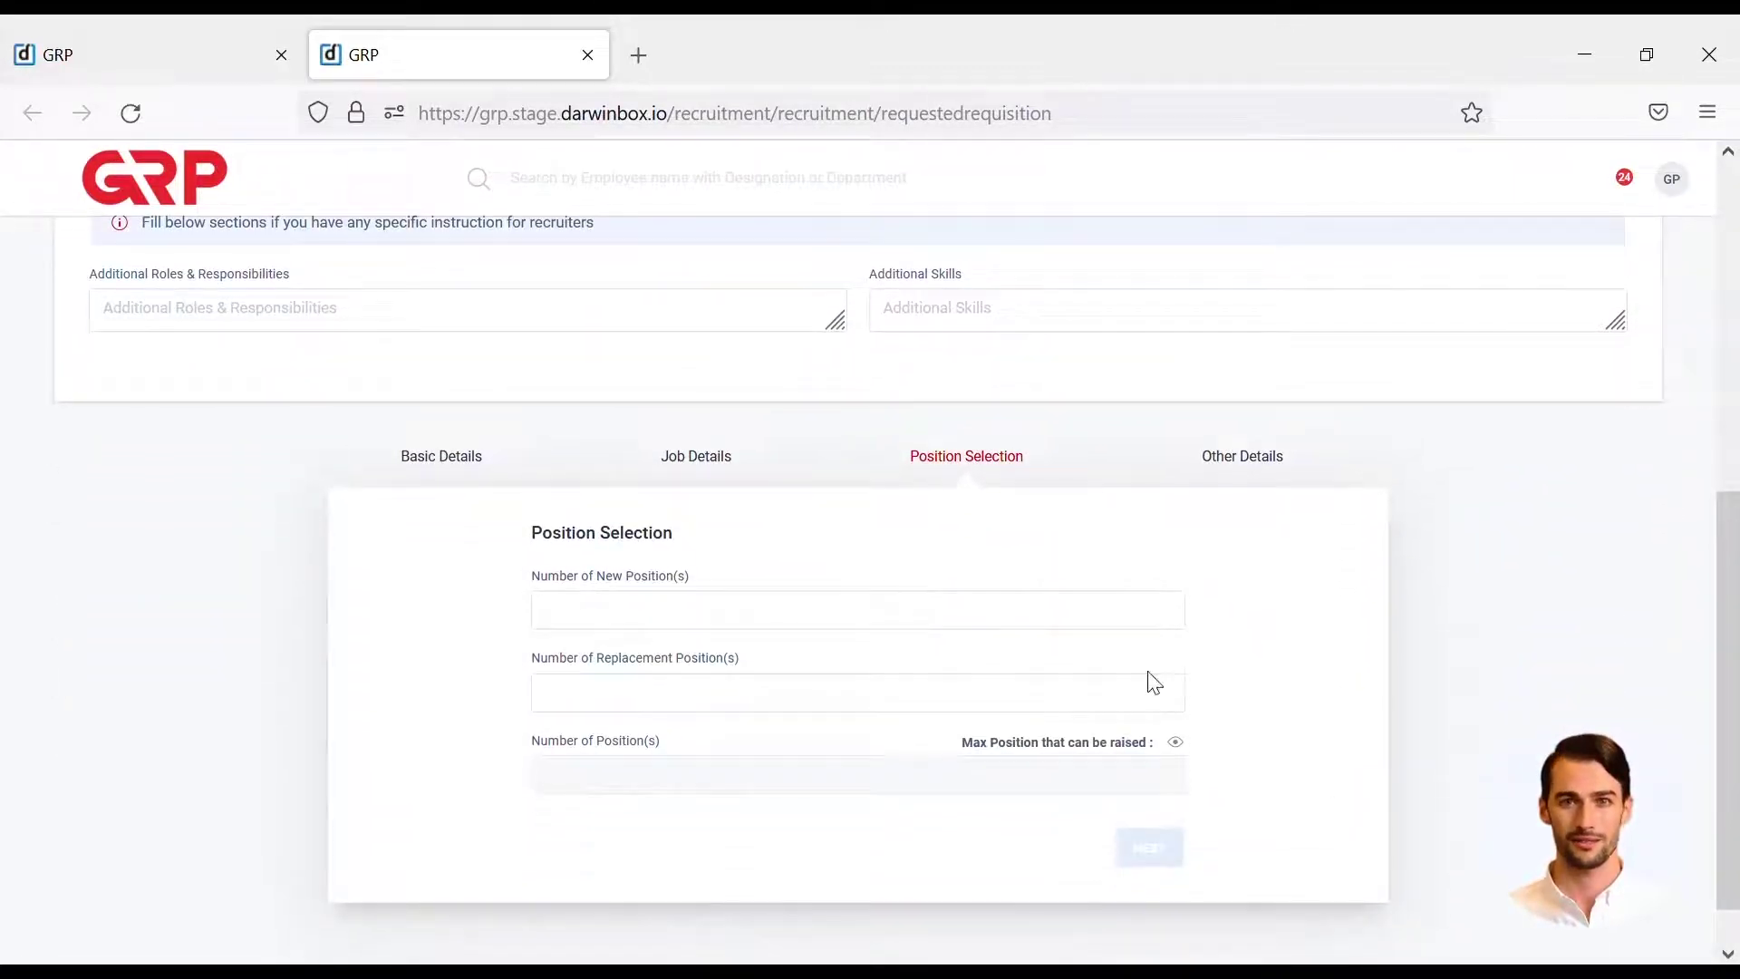
click(1103, 627)
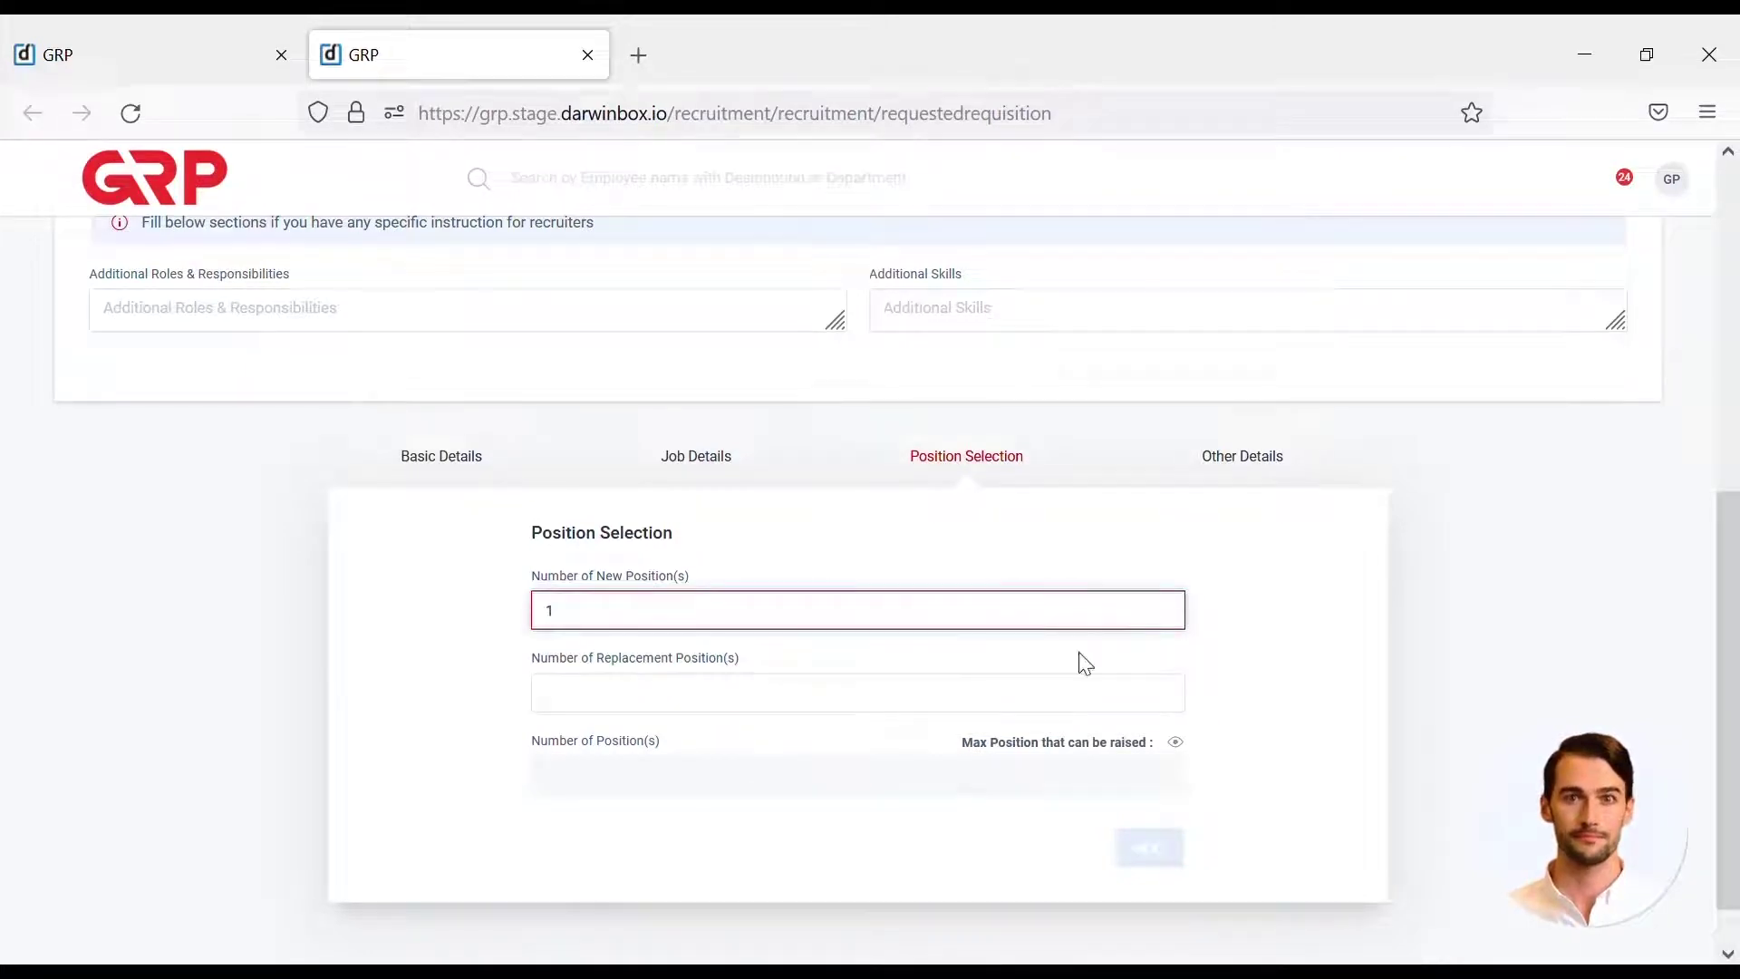
click(1092, 694)
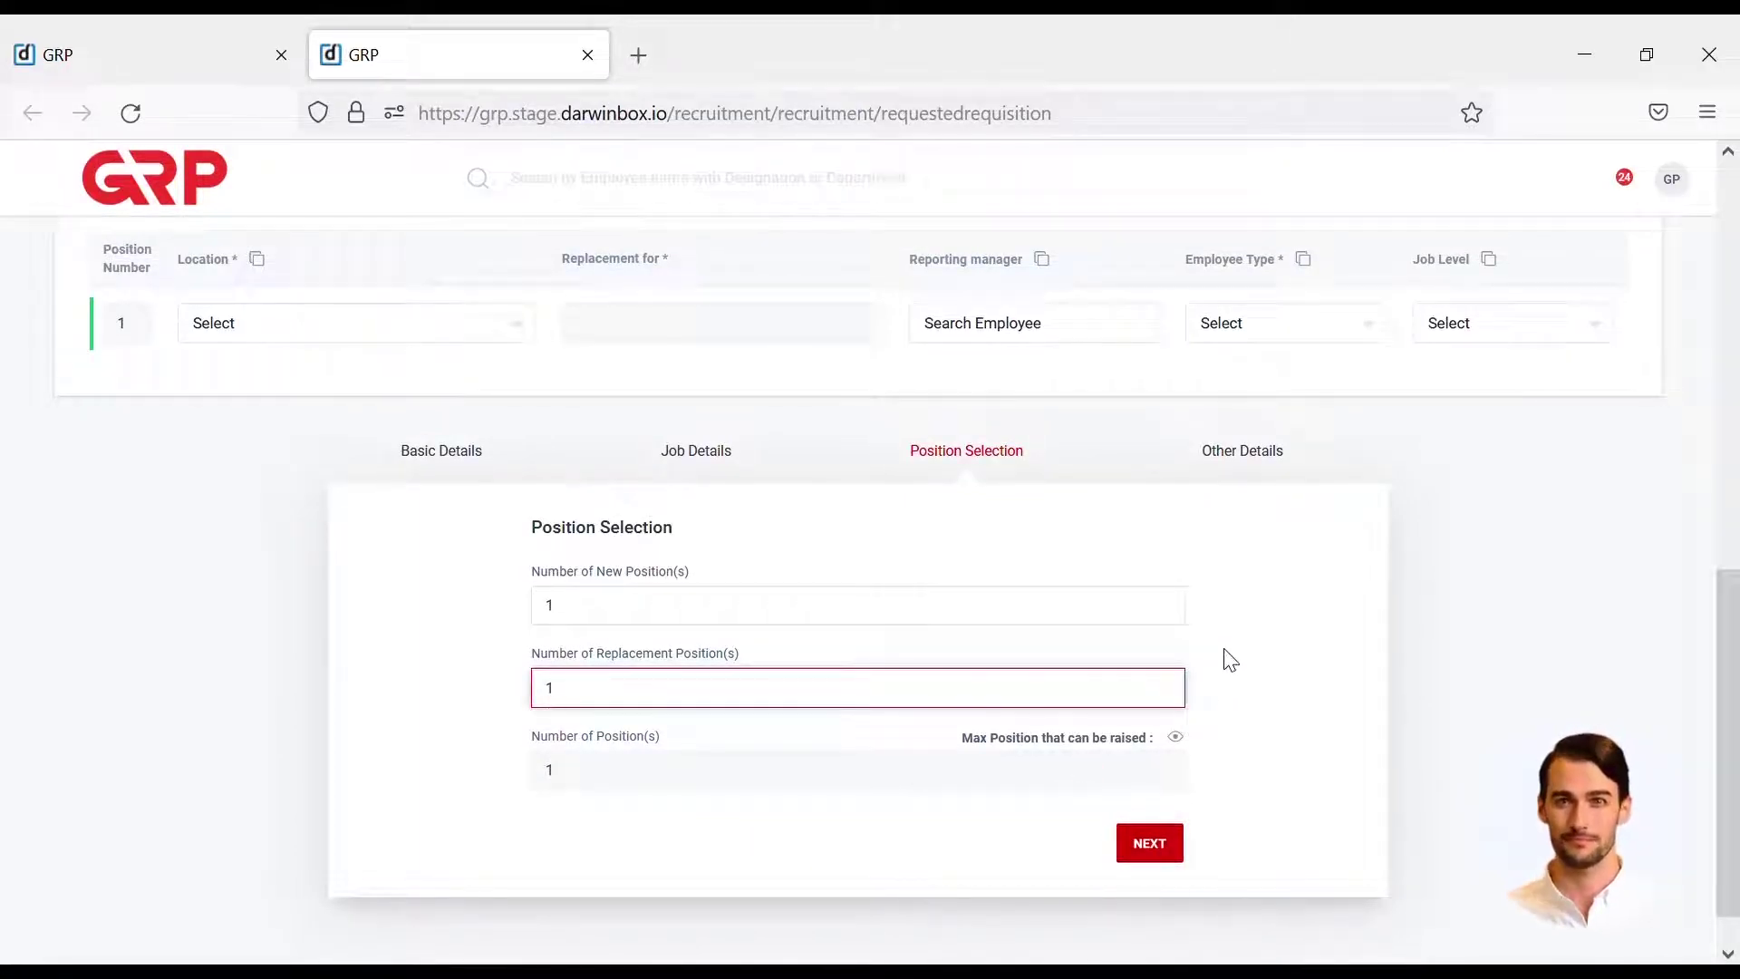
click(1219, 678)
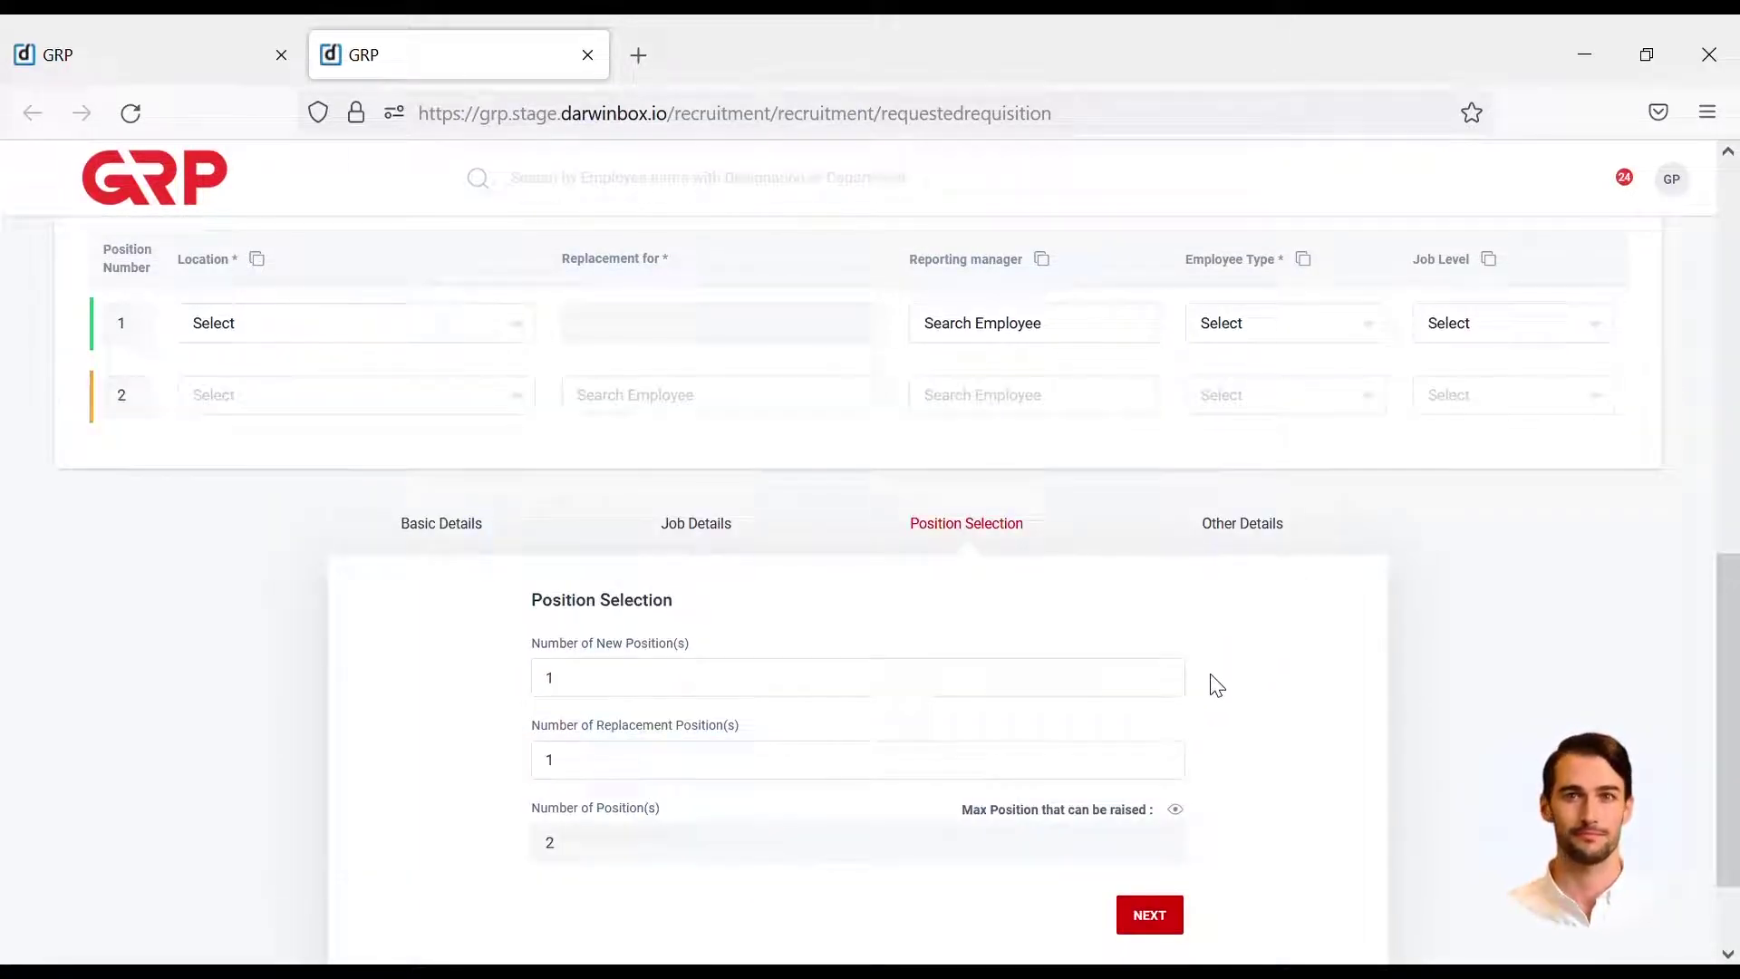
- Set location Bekasi, Jawa Barat, Indonesia (01), assign the reporting manager, and pick the replaced employee
click(530, 339)
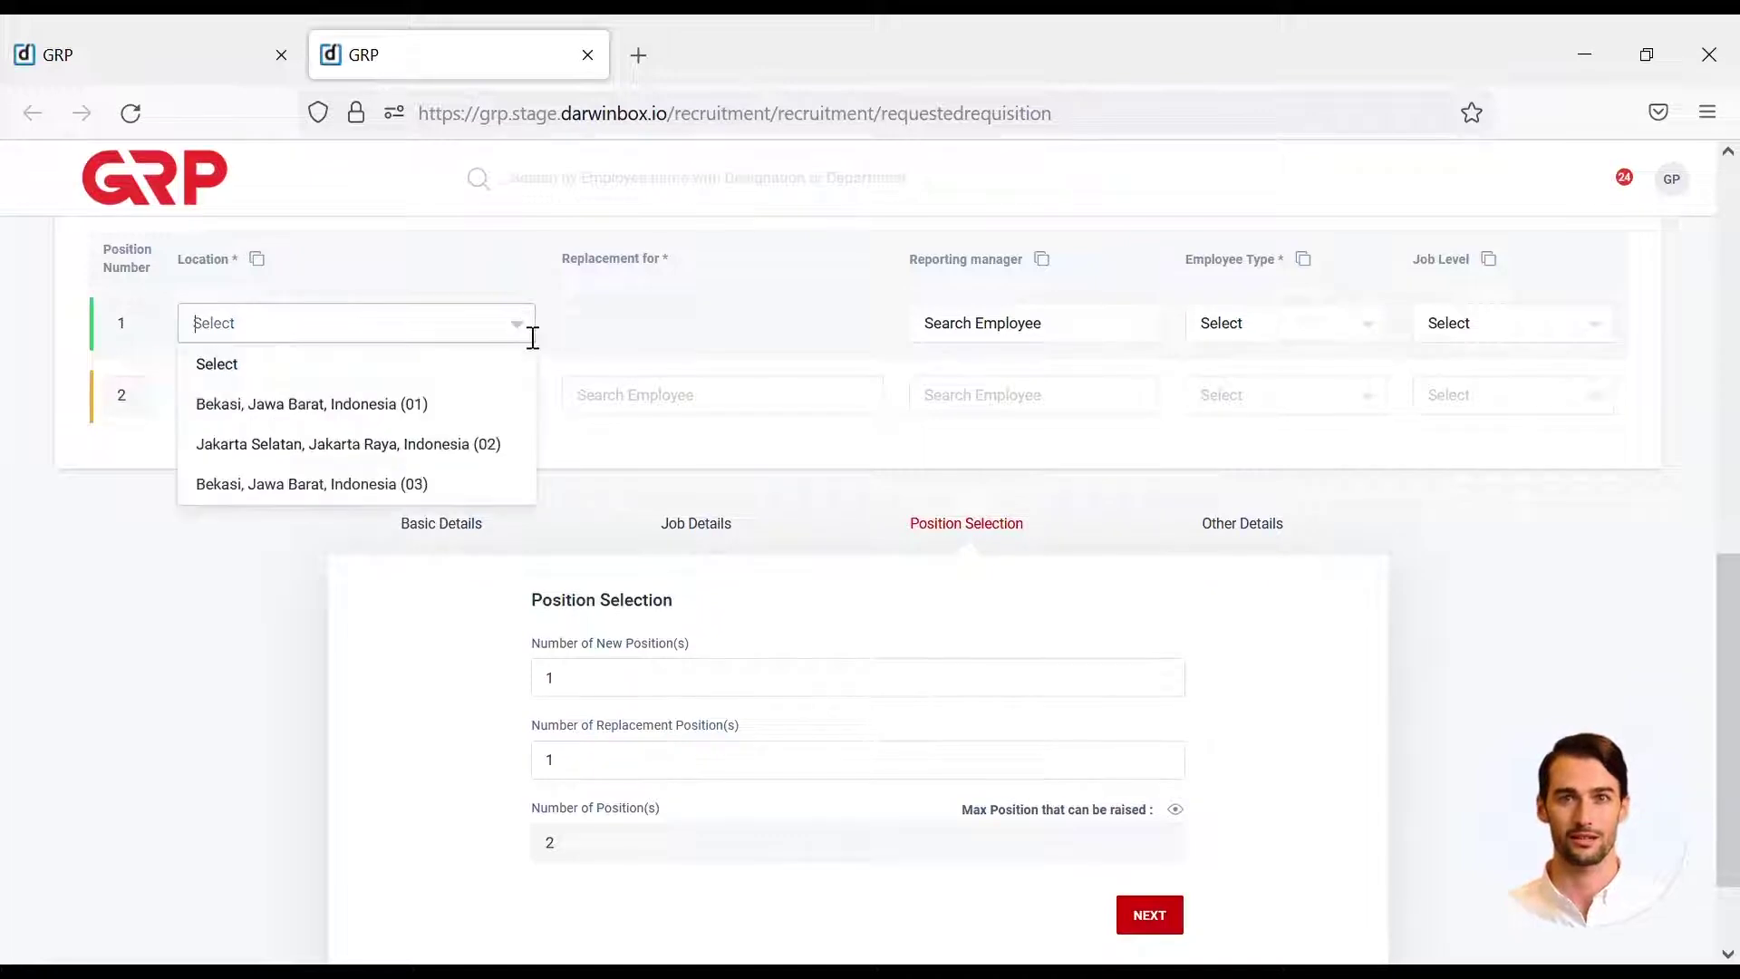
click(501, 405)
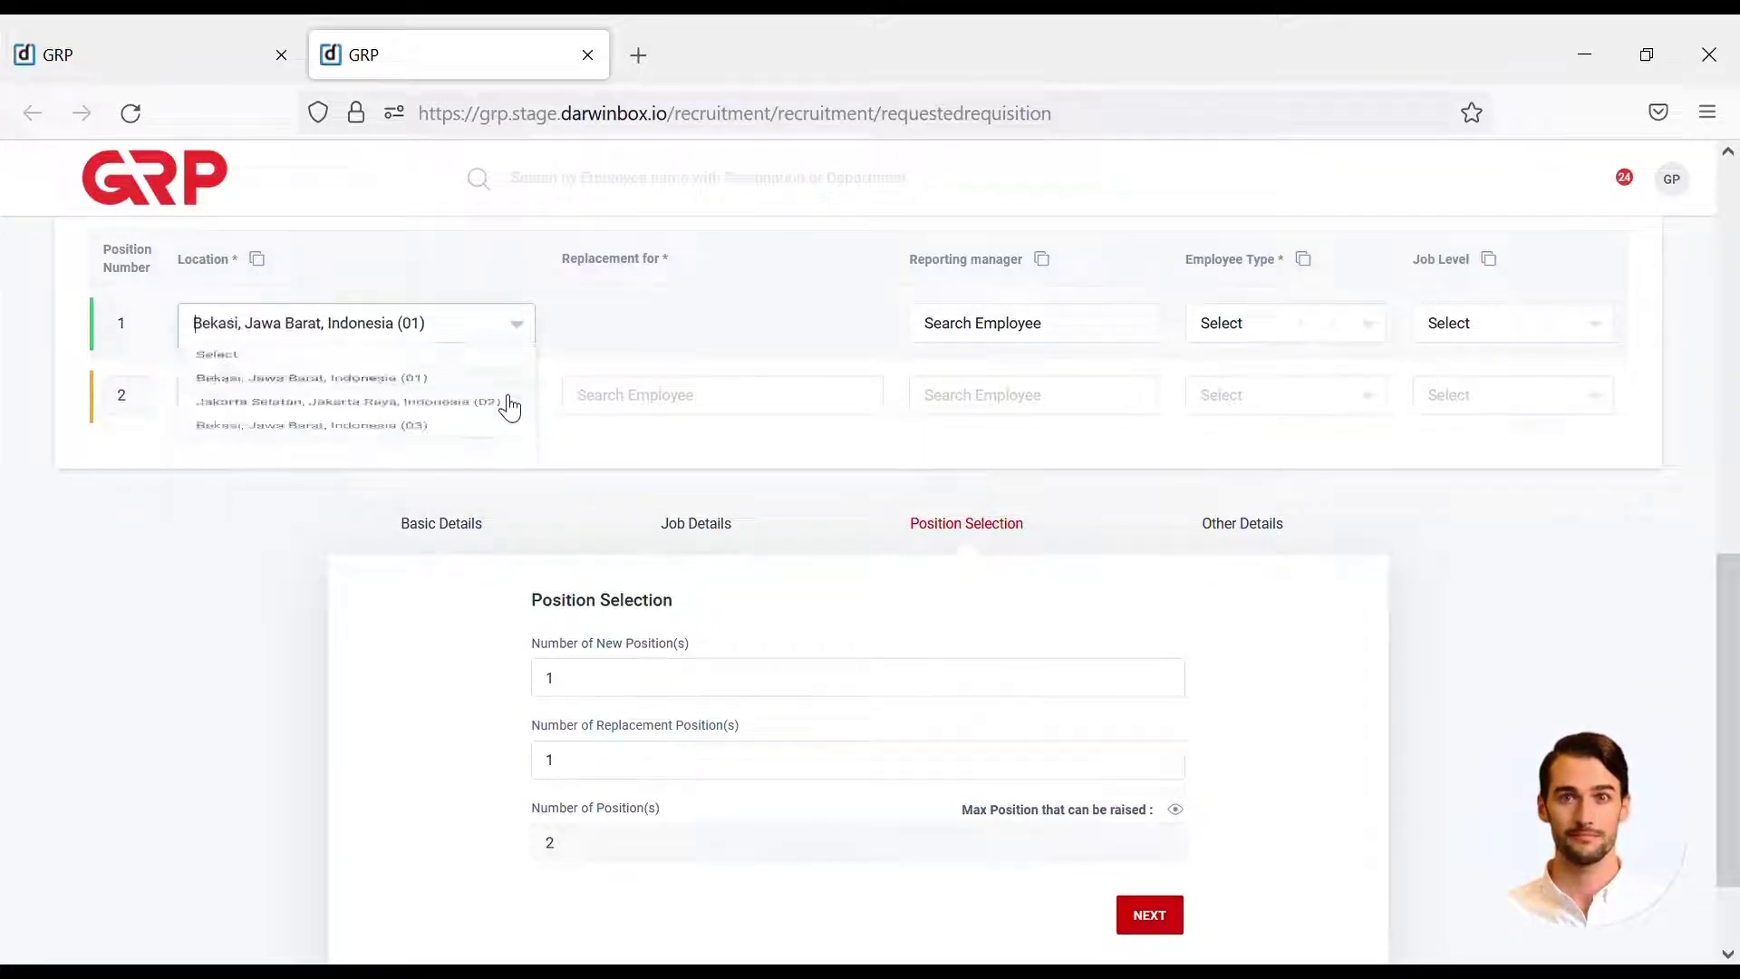
click(1076, 336)
click(770, 410)
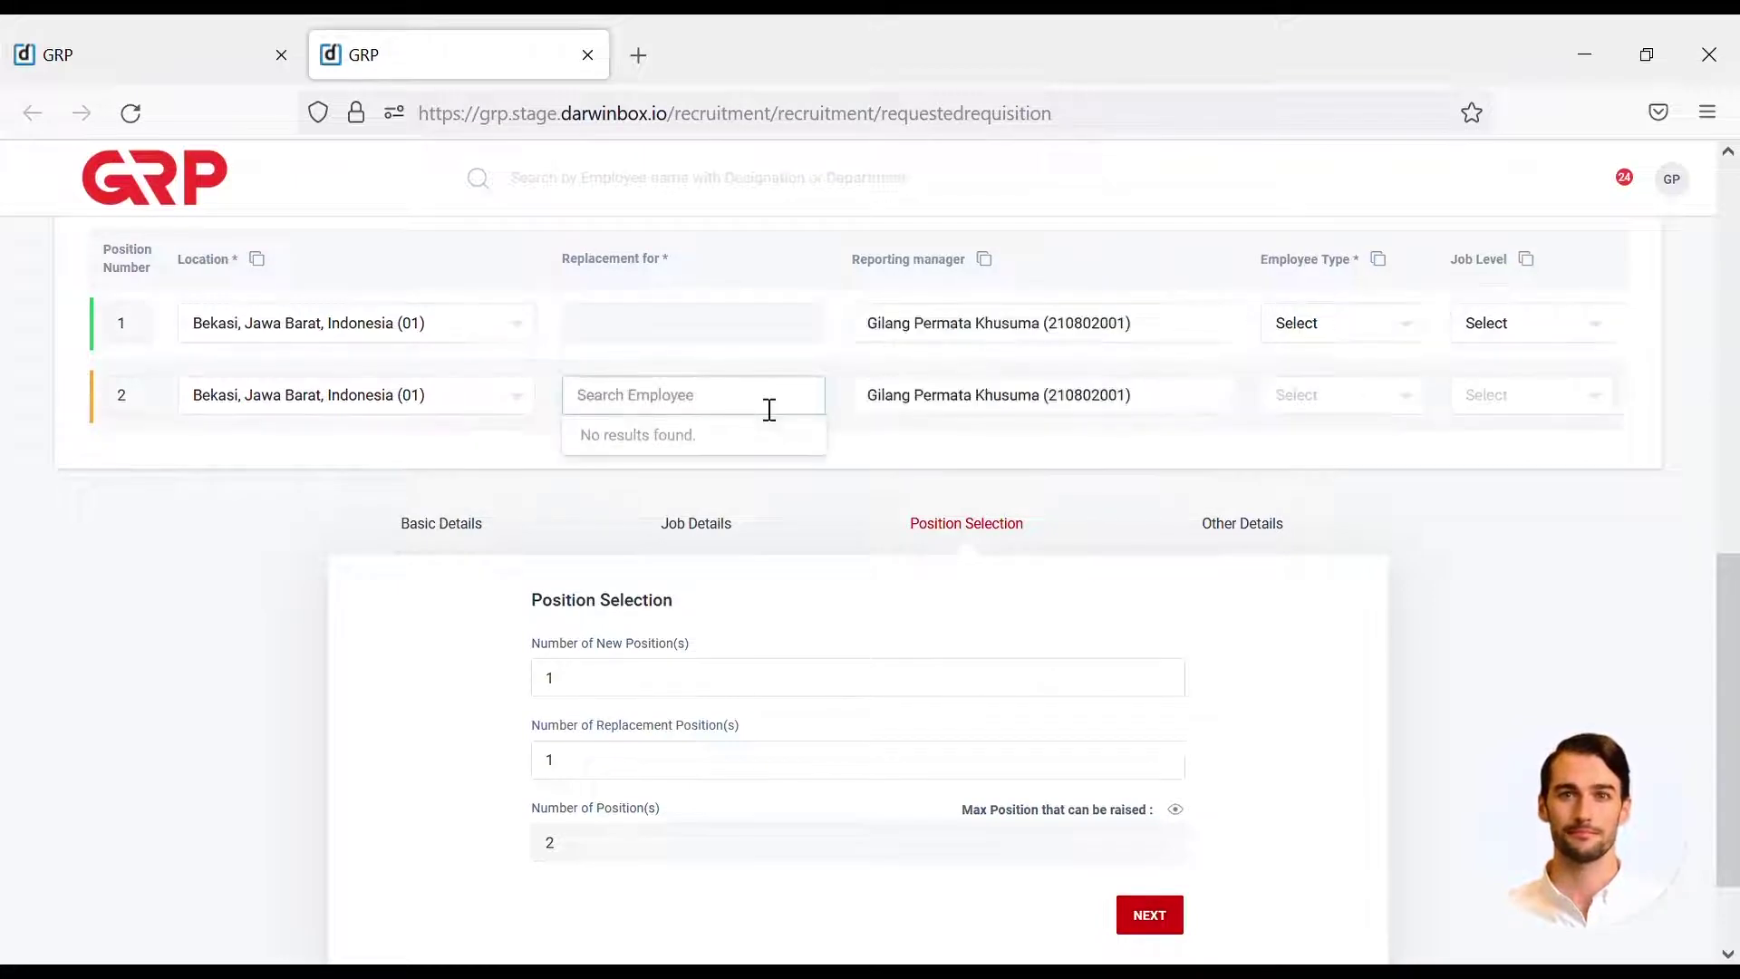
text(zan)
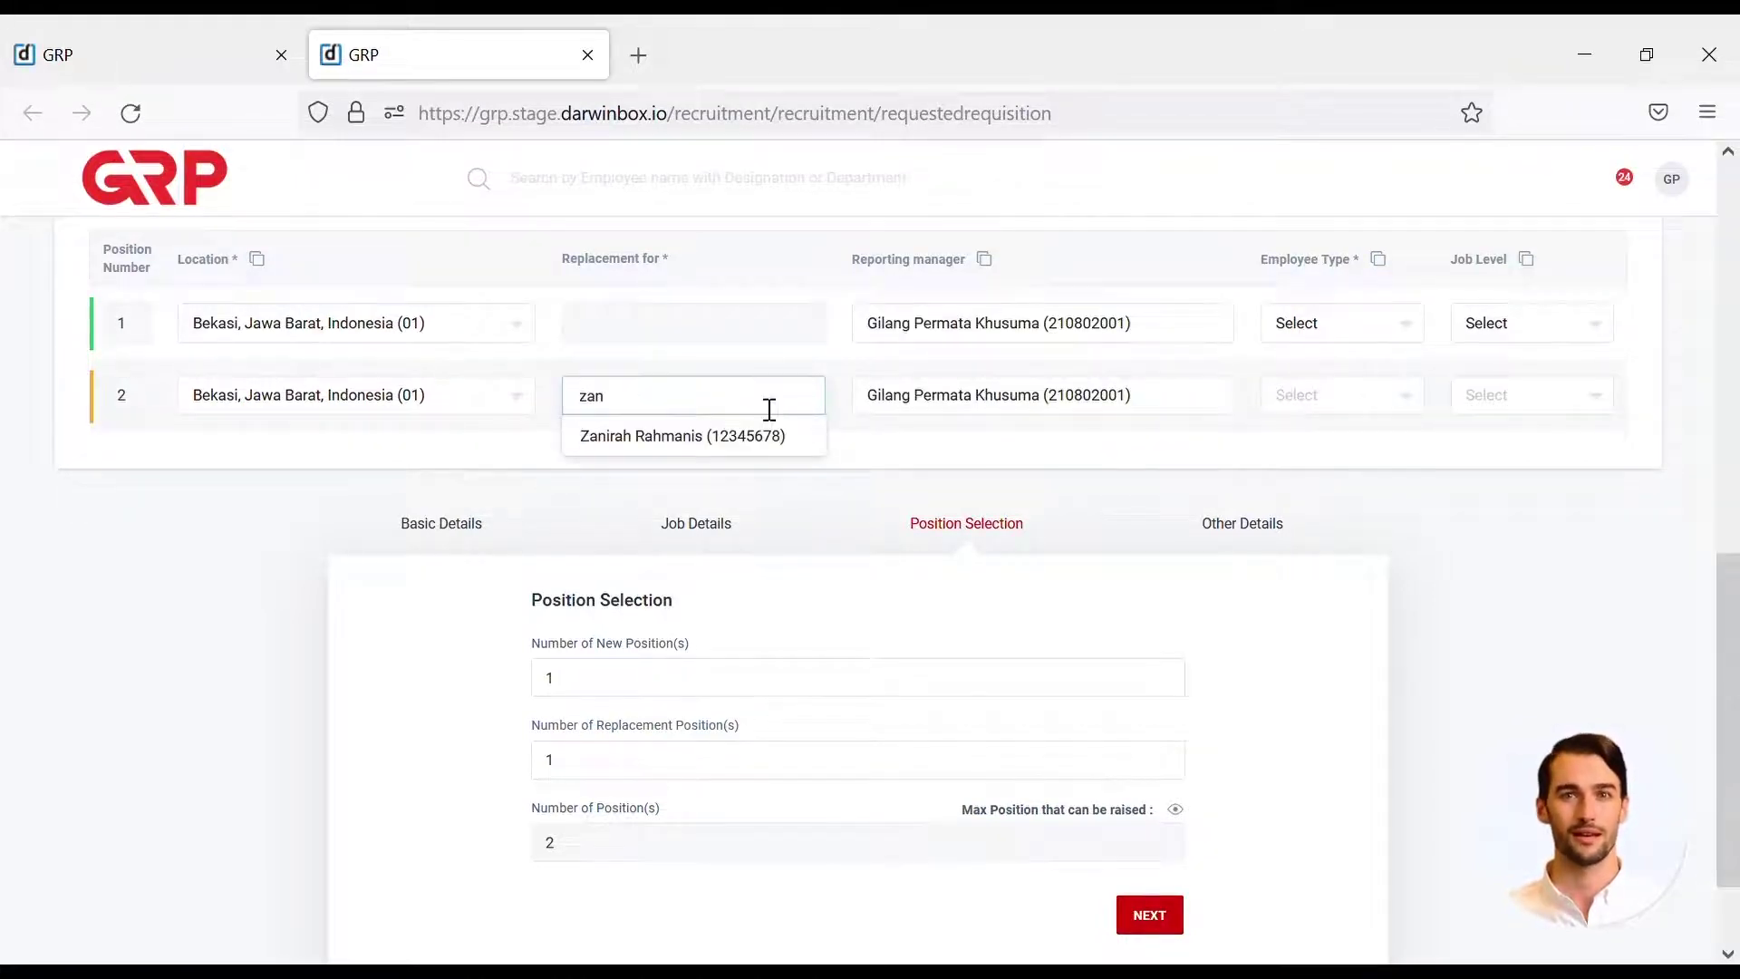
click(750, 436)
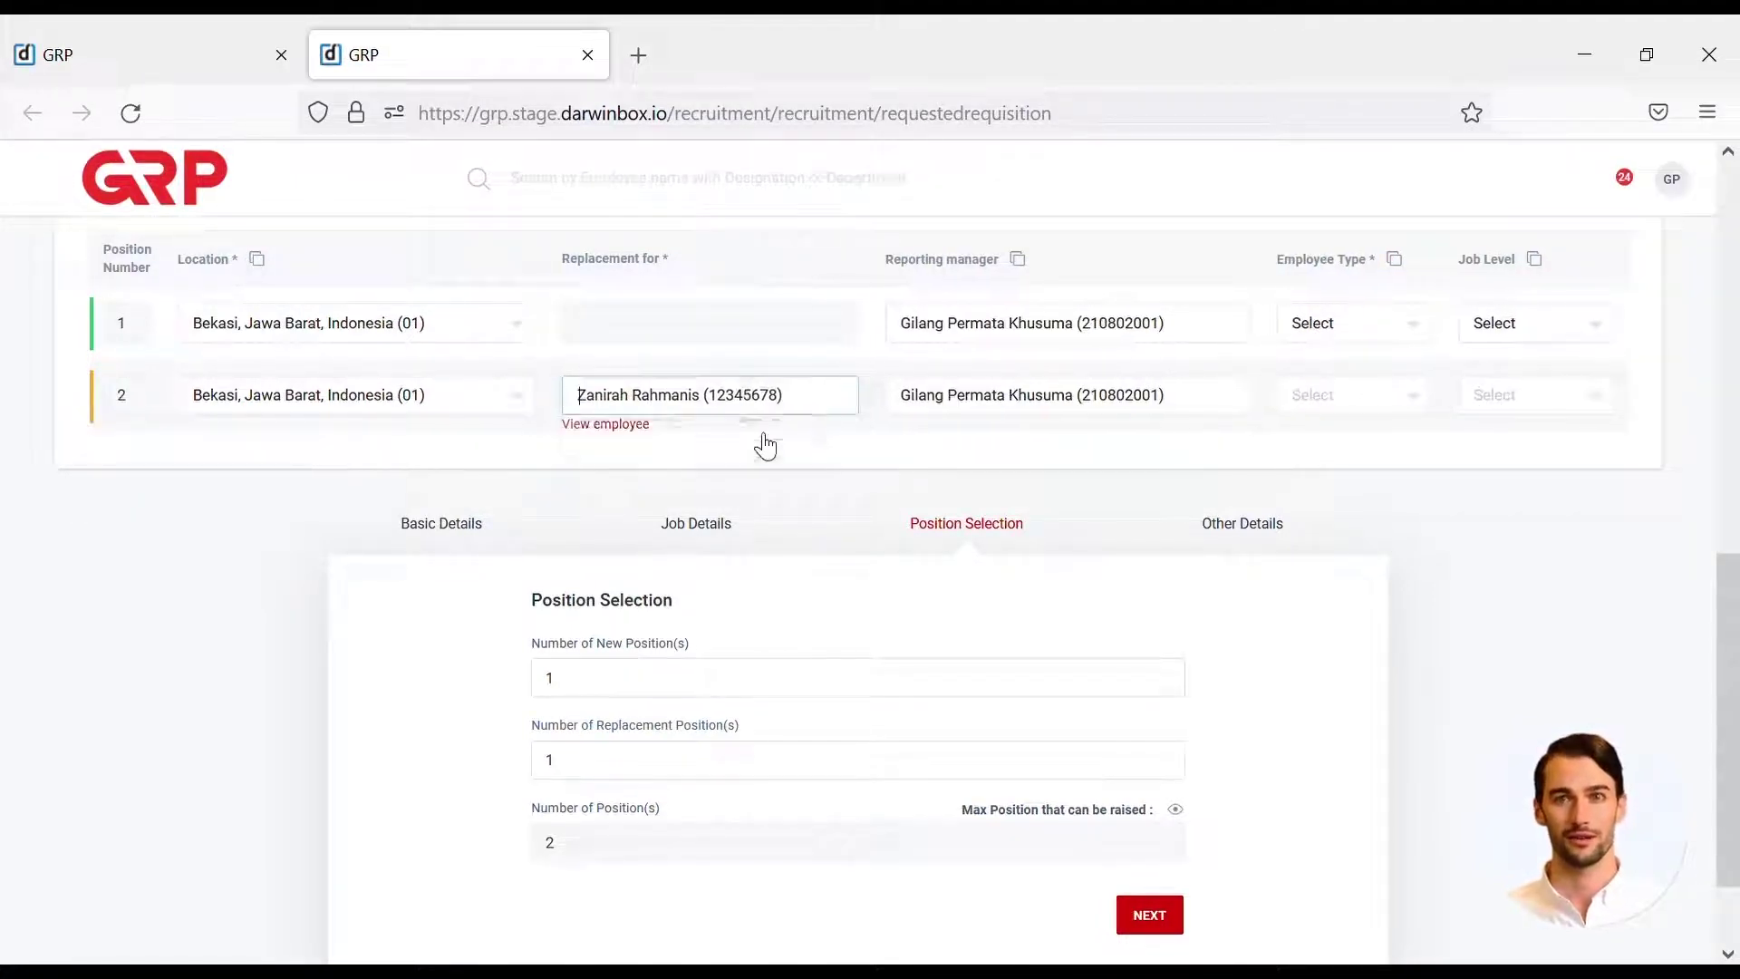
- Make position 1's employee type CONTRACT and continue to Other Details
click(1416, 331)
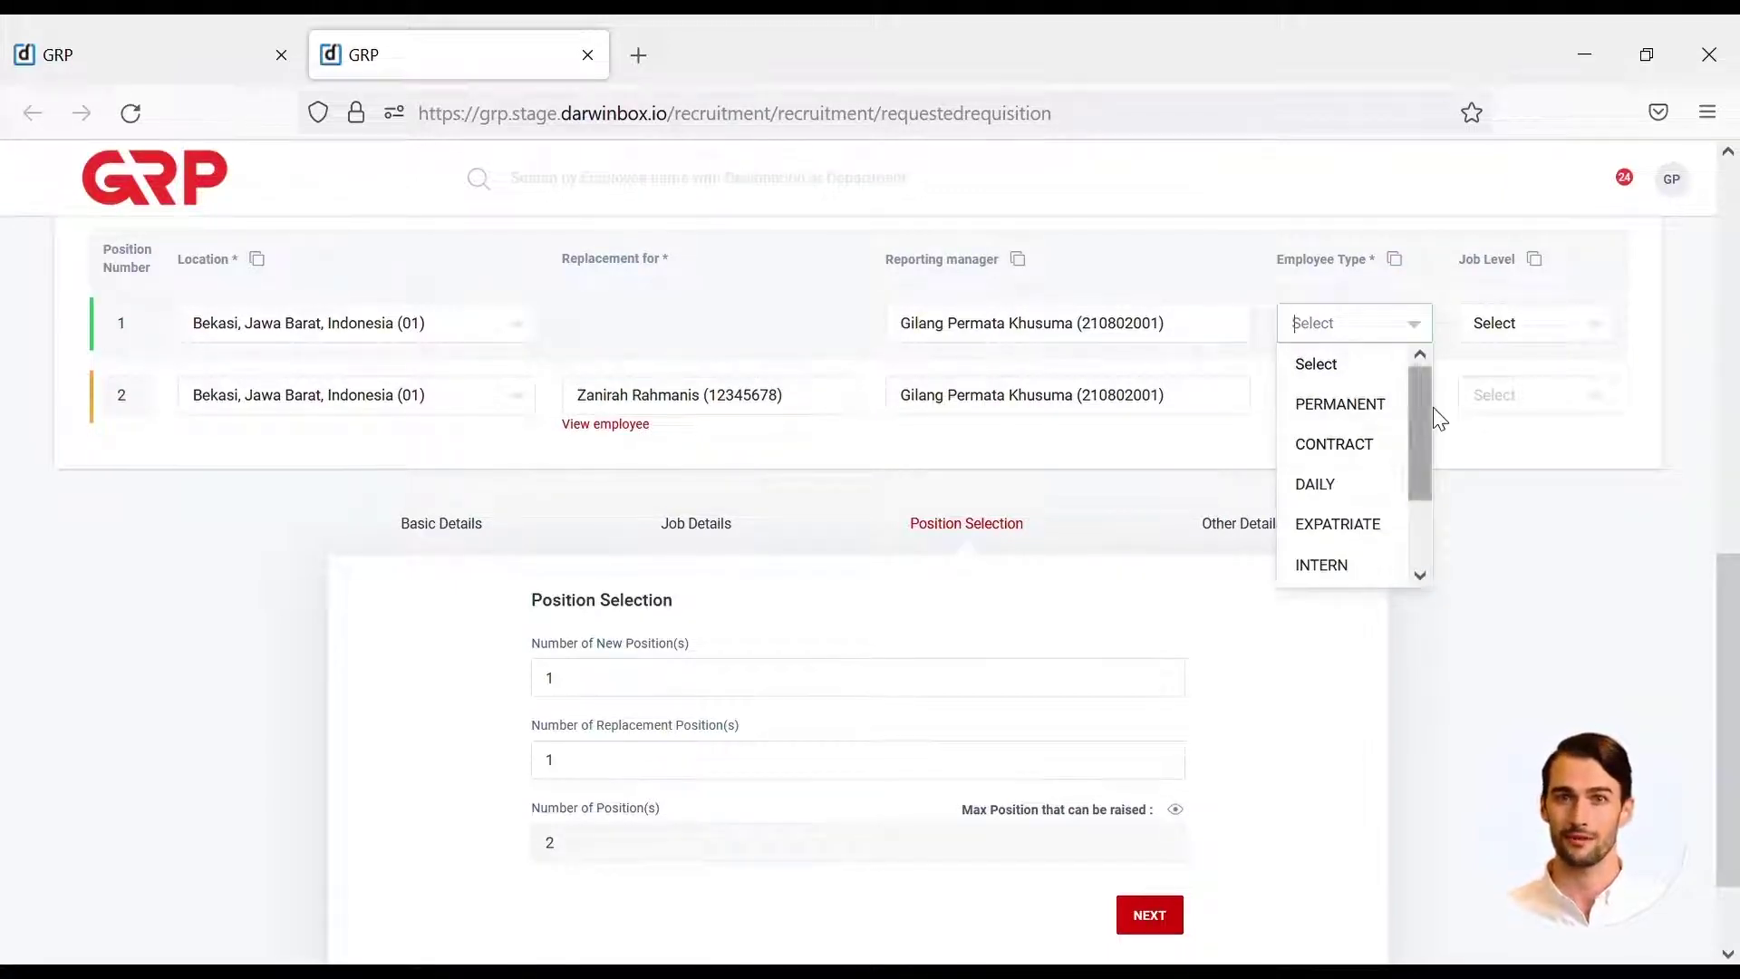
mouse_move(1419, 397)
mouse_down()
mouse_move(1427, 458)
mouse_move(1377, 449)
mouse_move(1422, 436)
mouse_move(1437, 396)
mouse_up()
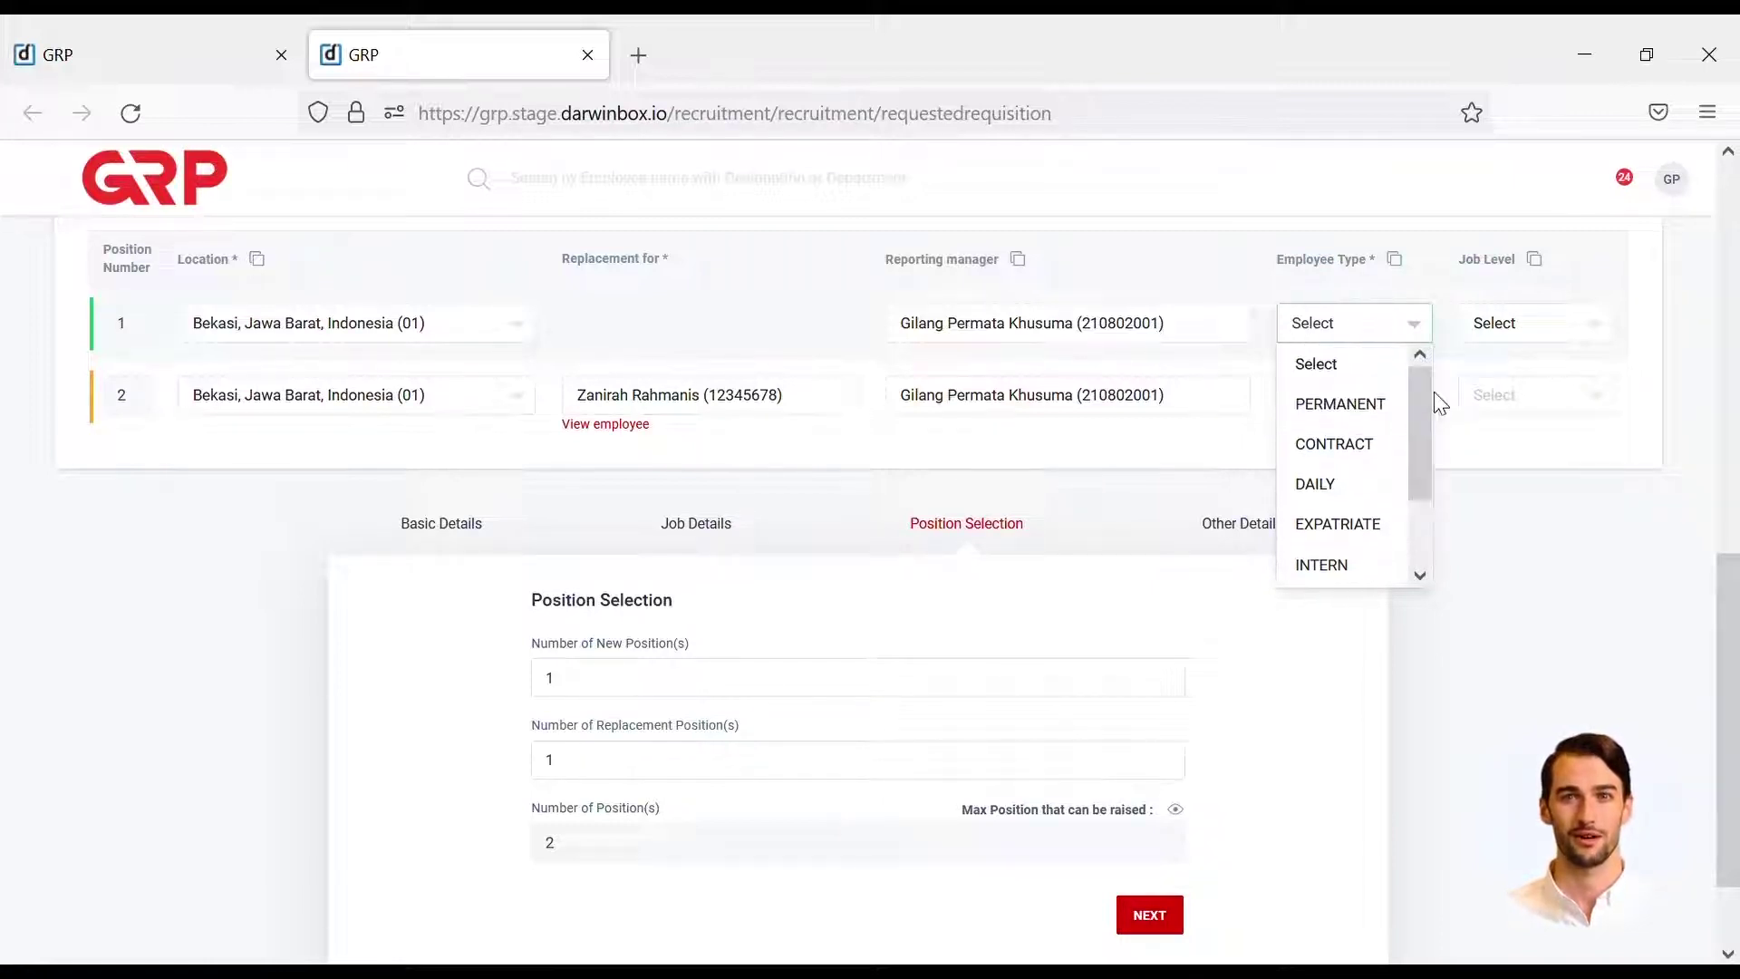
click(1383, 454)
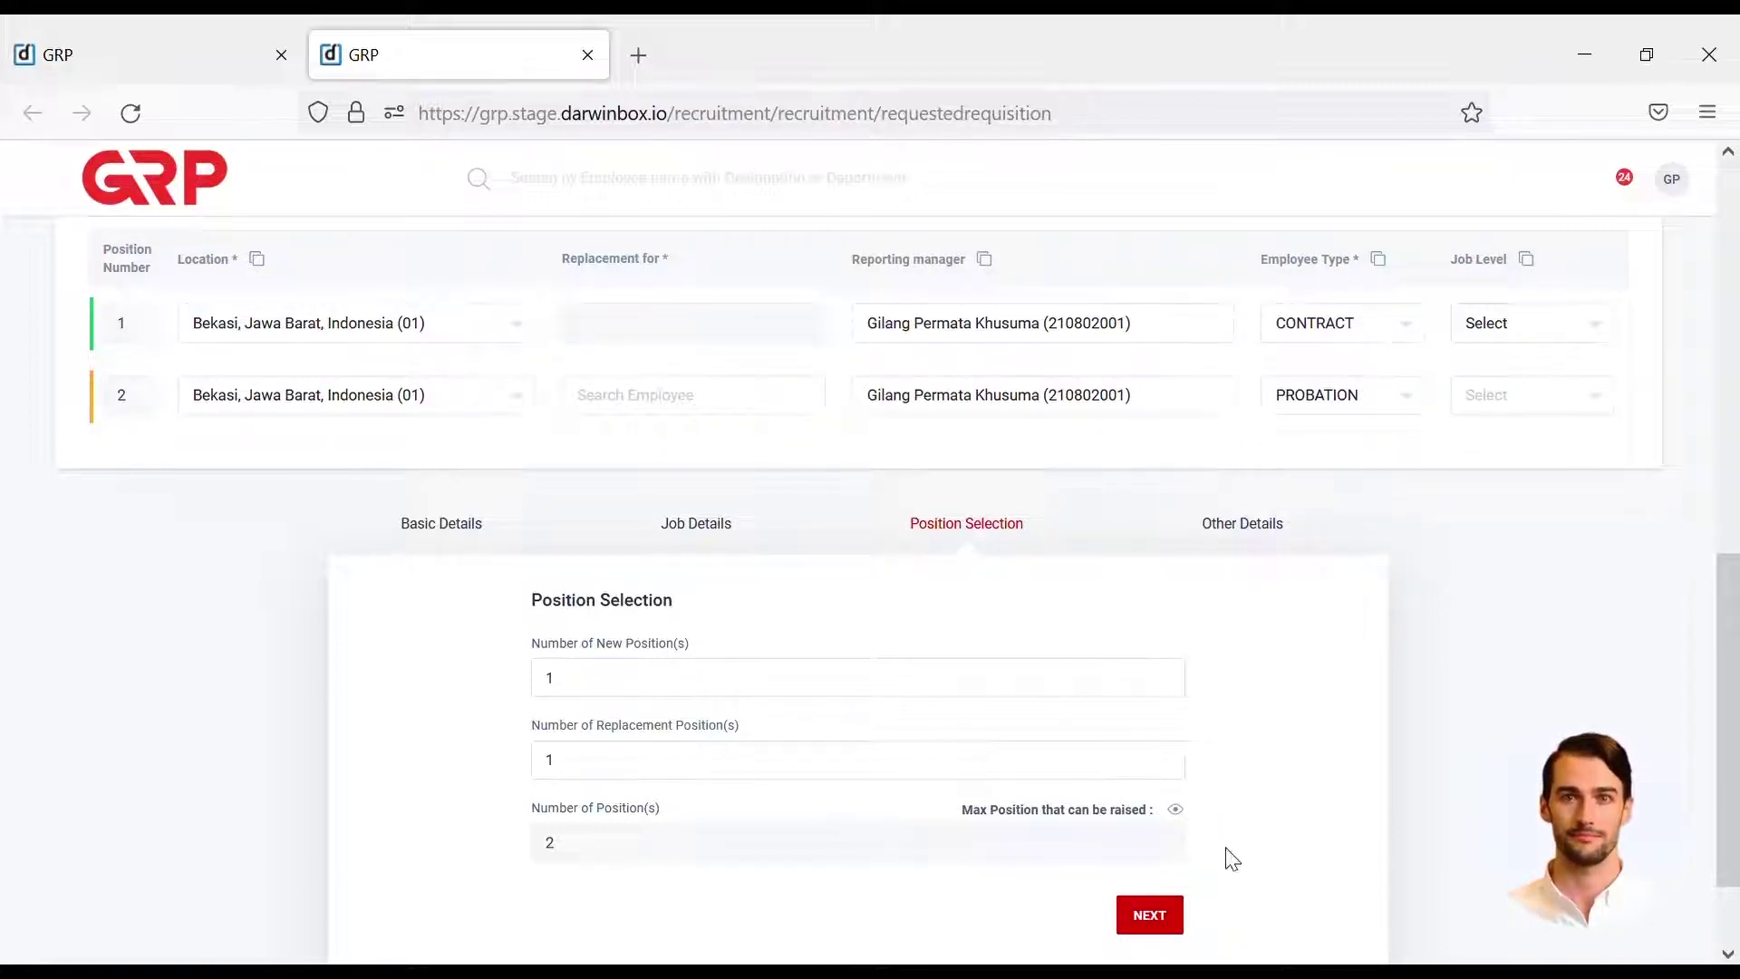
click(1153, 917)
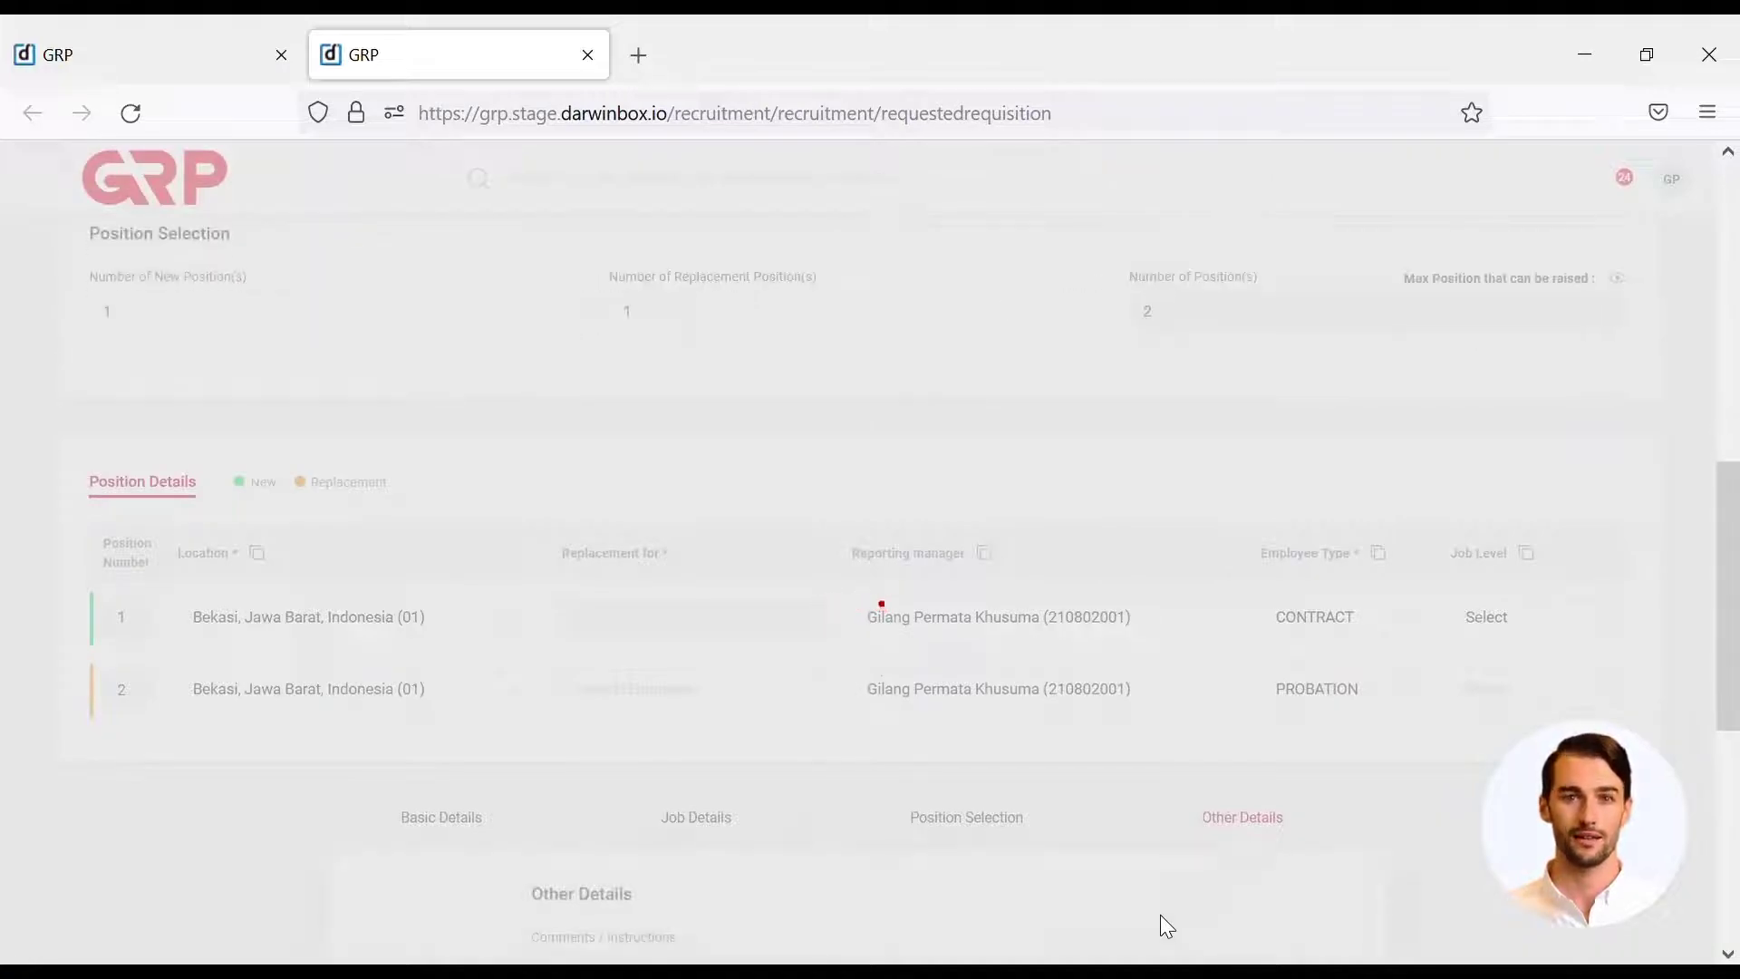
- Require Bachelor education, 'Menguasai Komputer' skill, '-' certification and 'Manufaktur' industry, then go to review
scroll(1166, 925, down, 6)
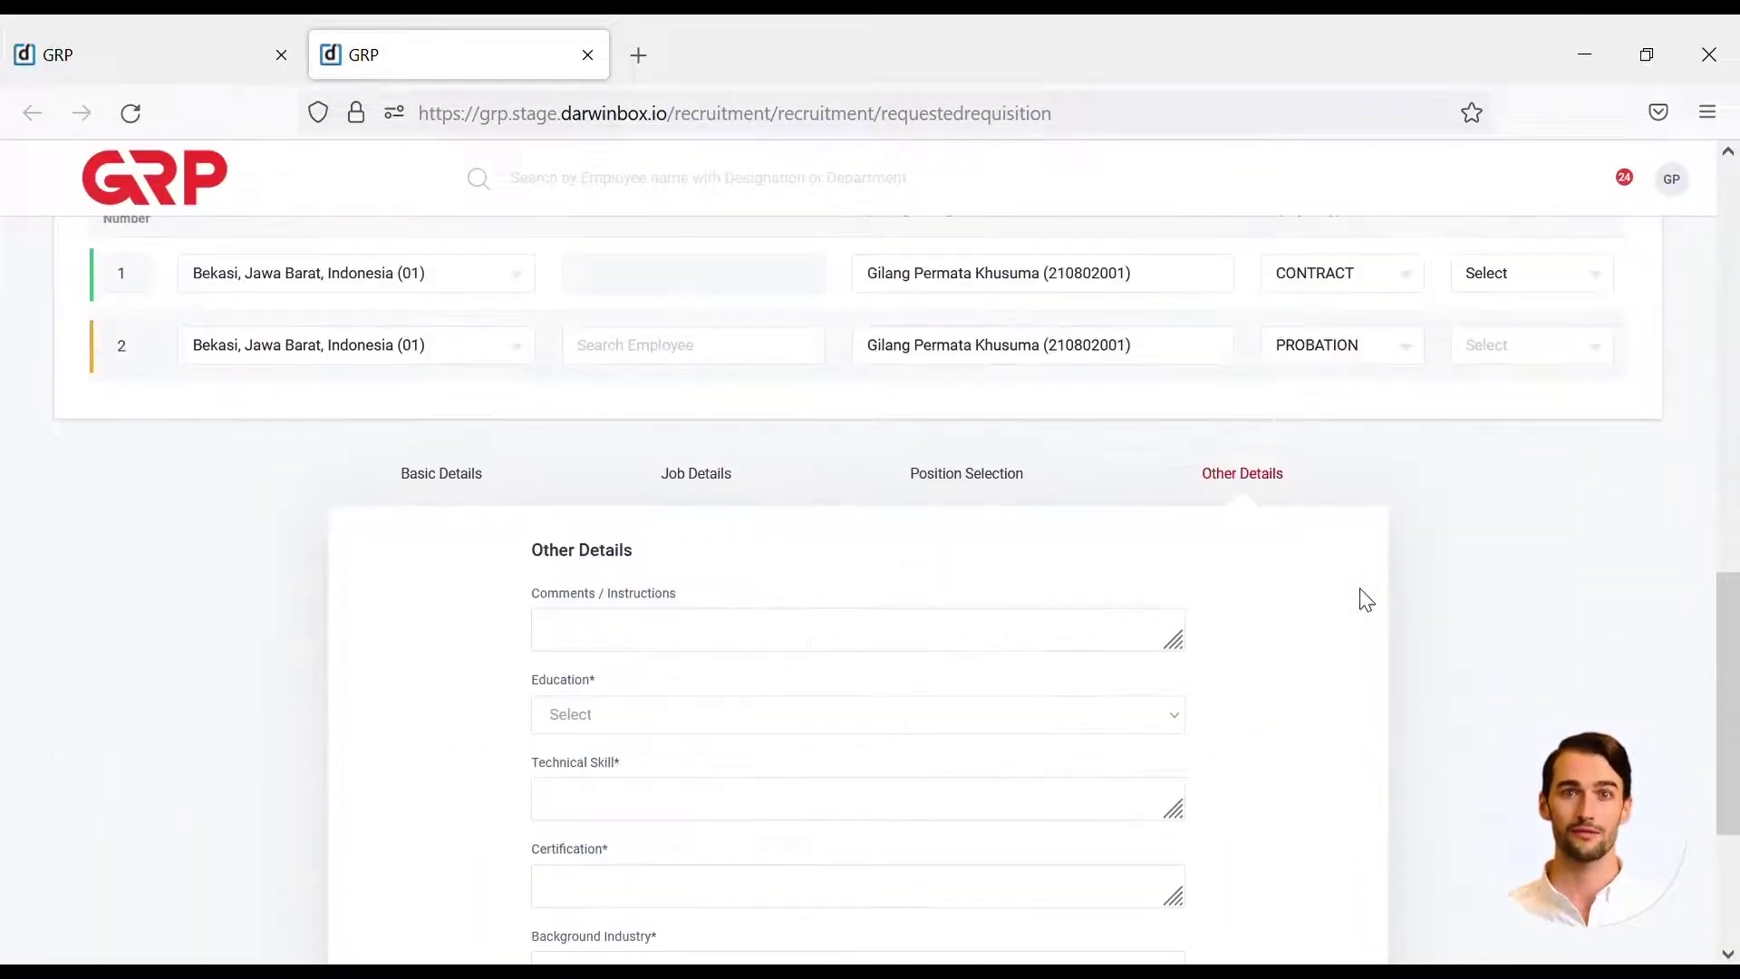
click(1050, 492)
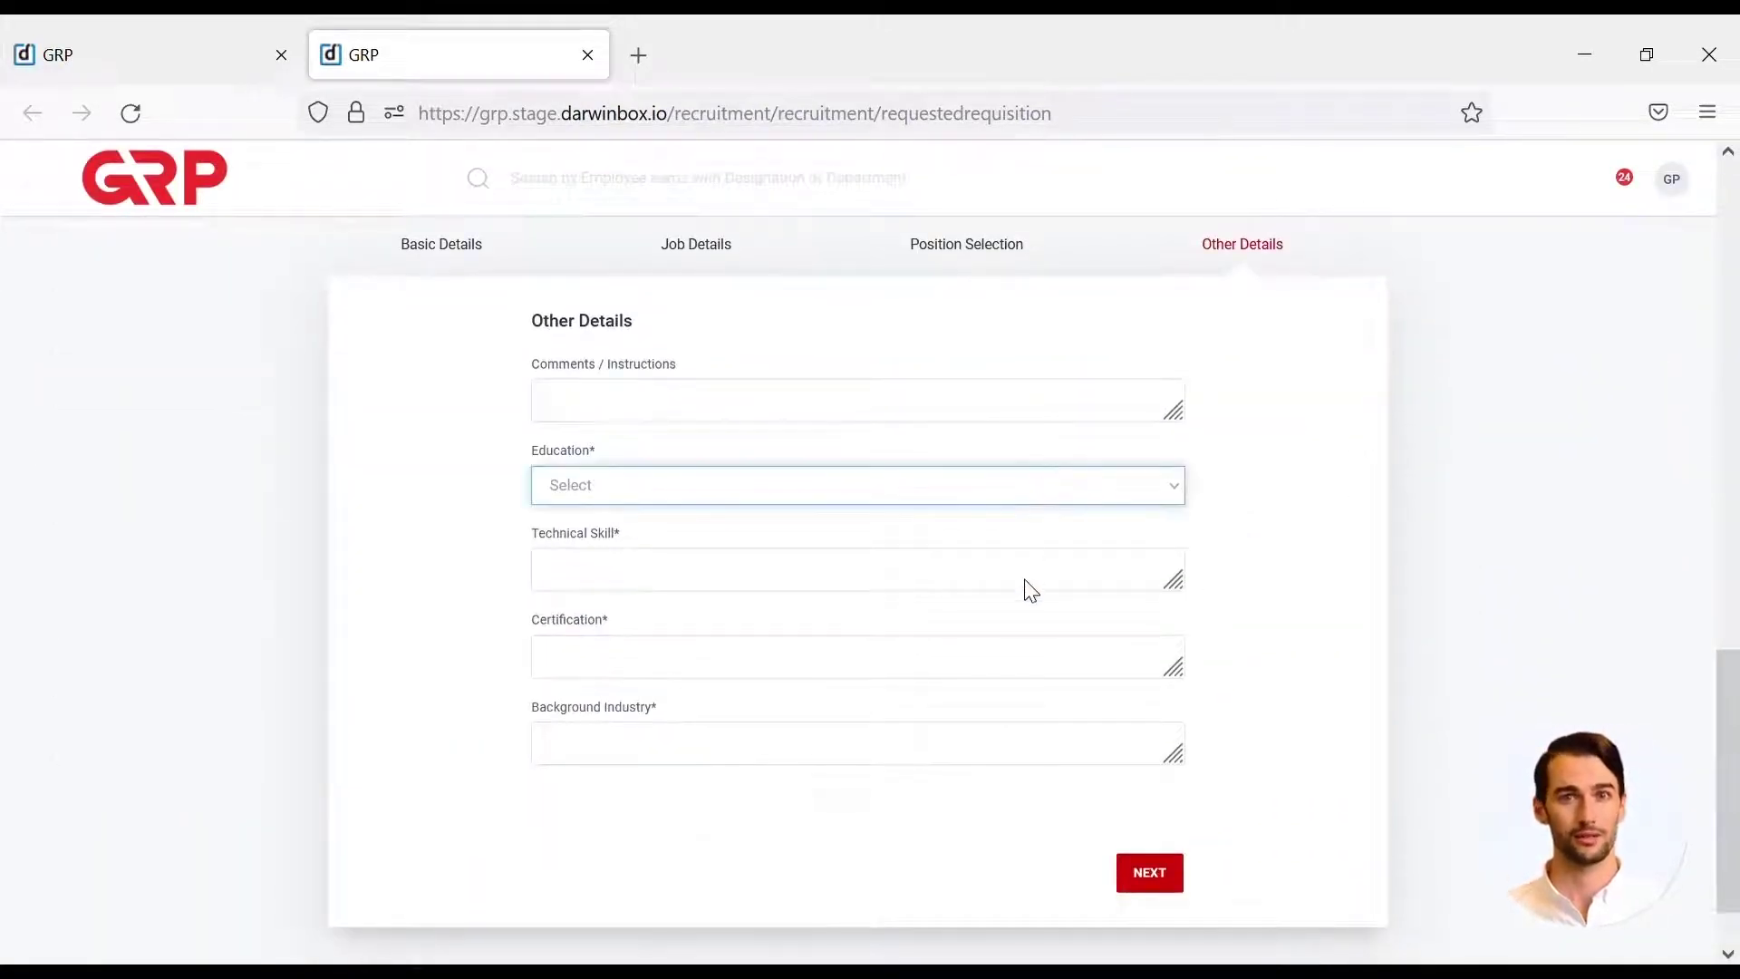
click(1030, 593)
click(1038, 576)
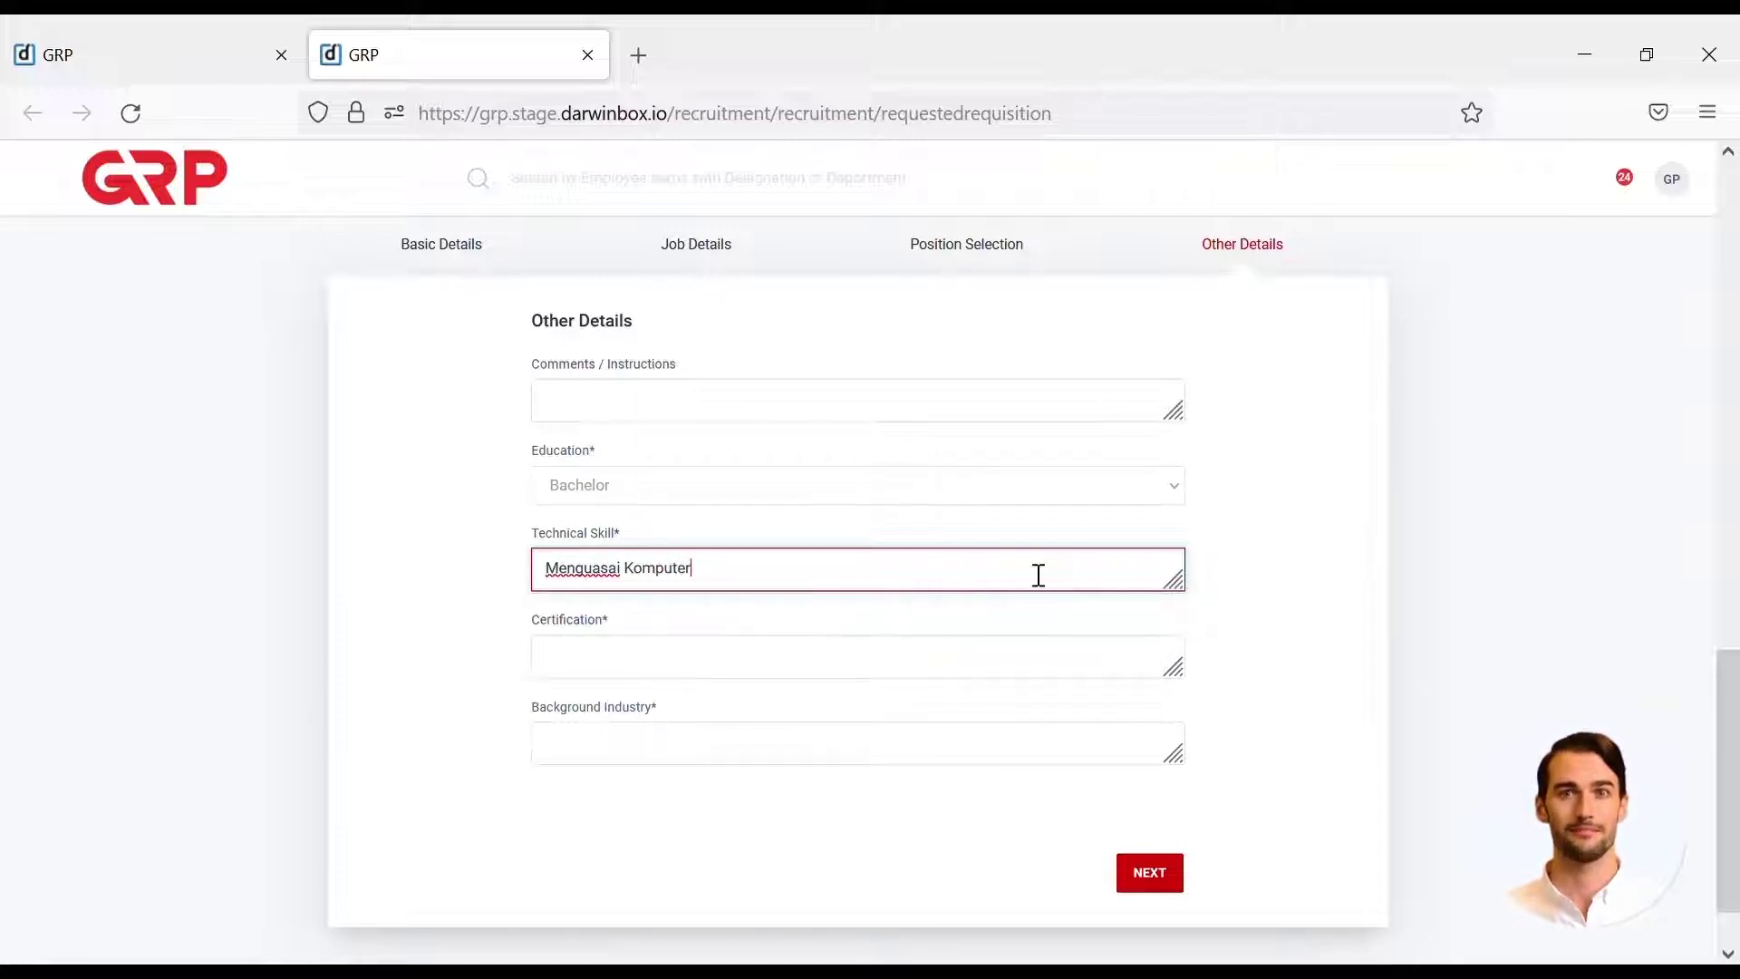
click(1042, 662)
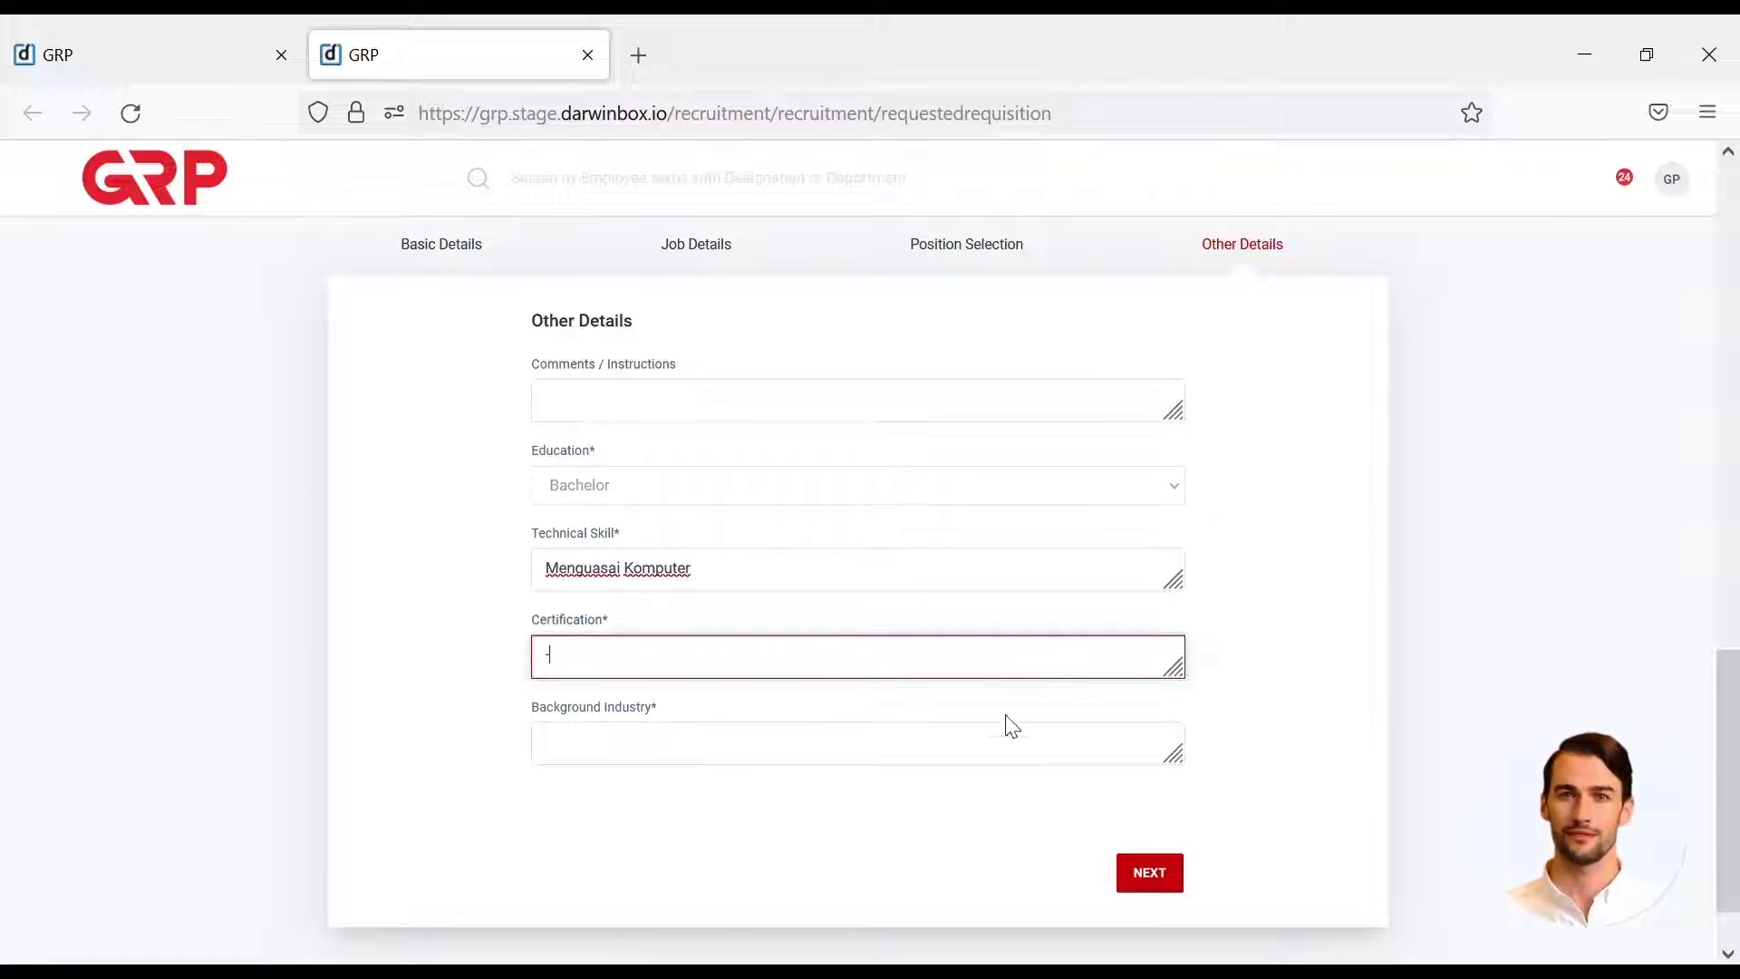
click(1009, 761)
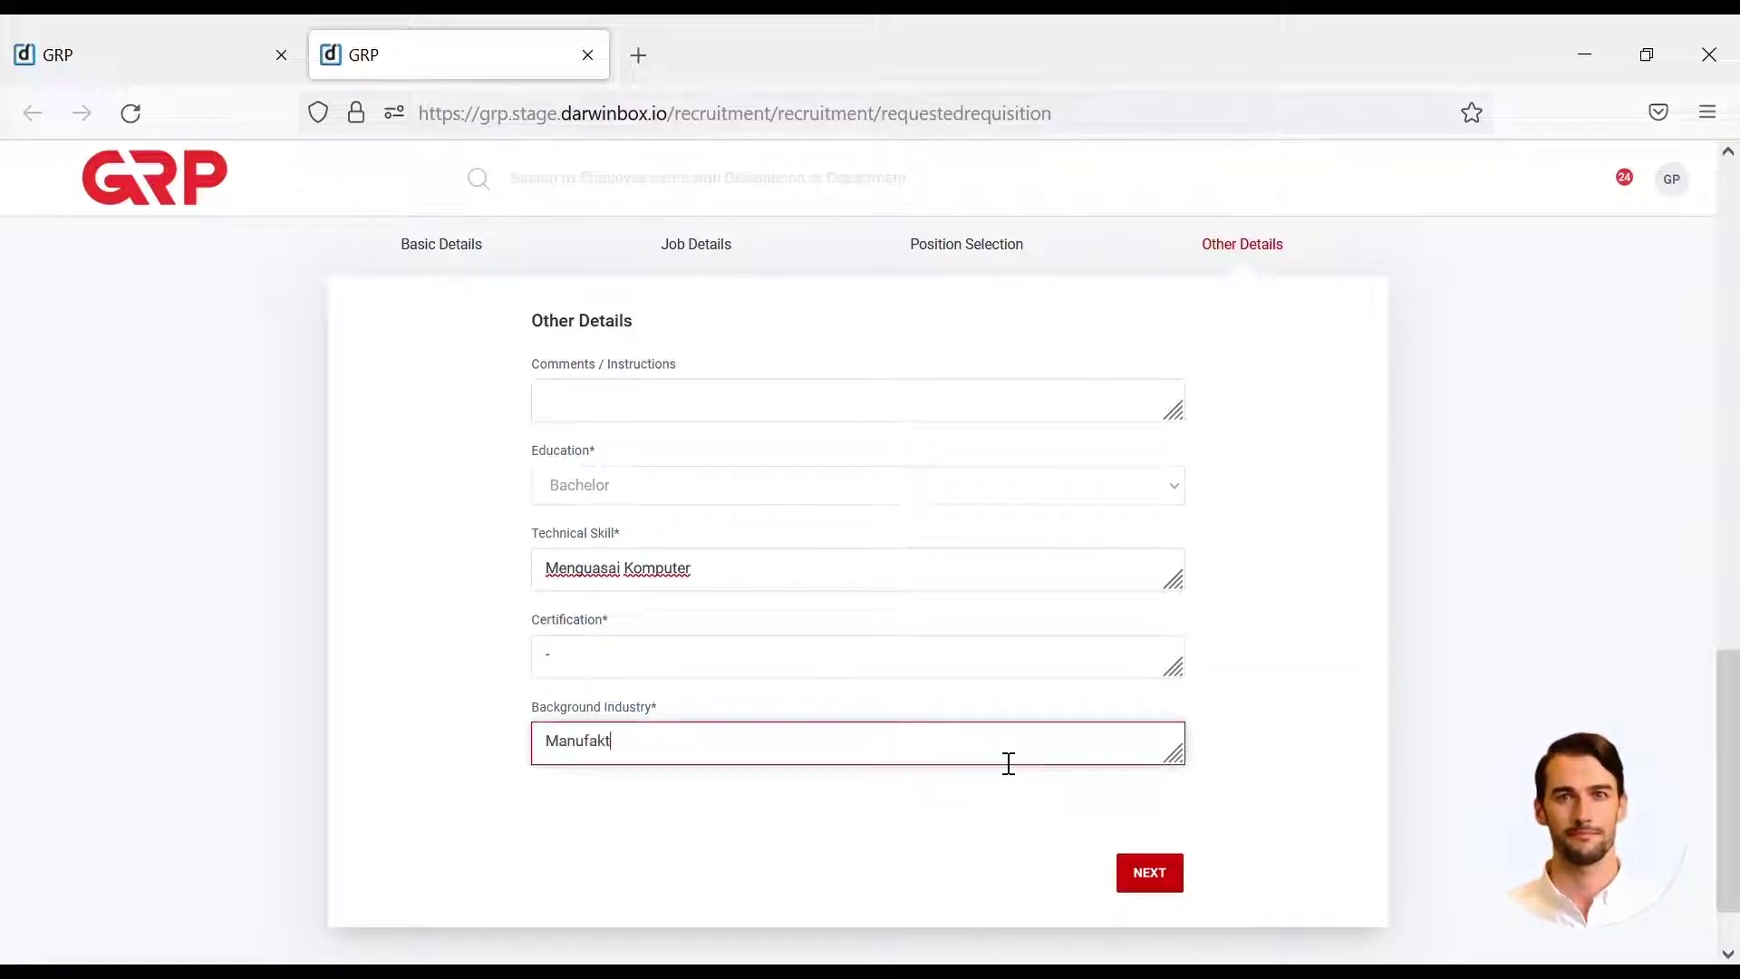
click(1152, 875)
scroll(1448, 664, up, 2)
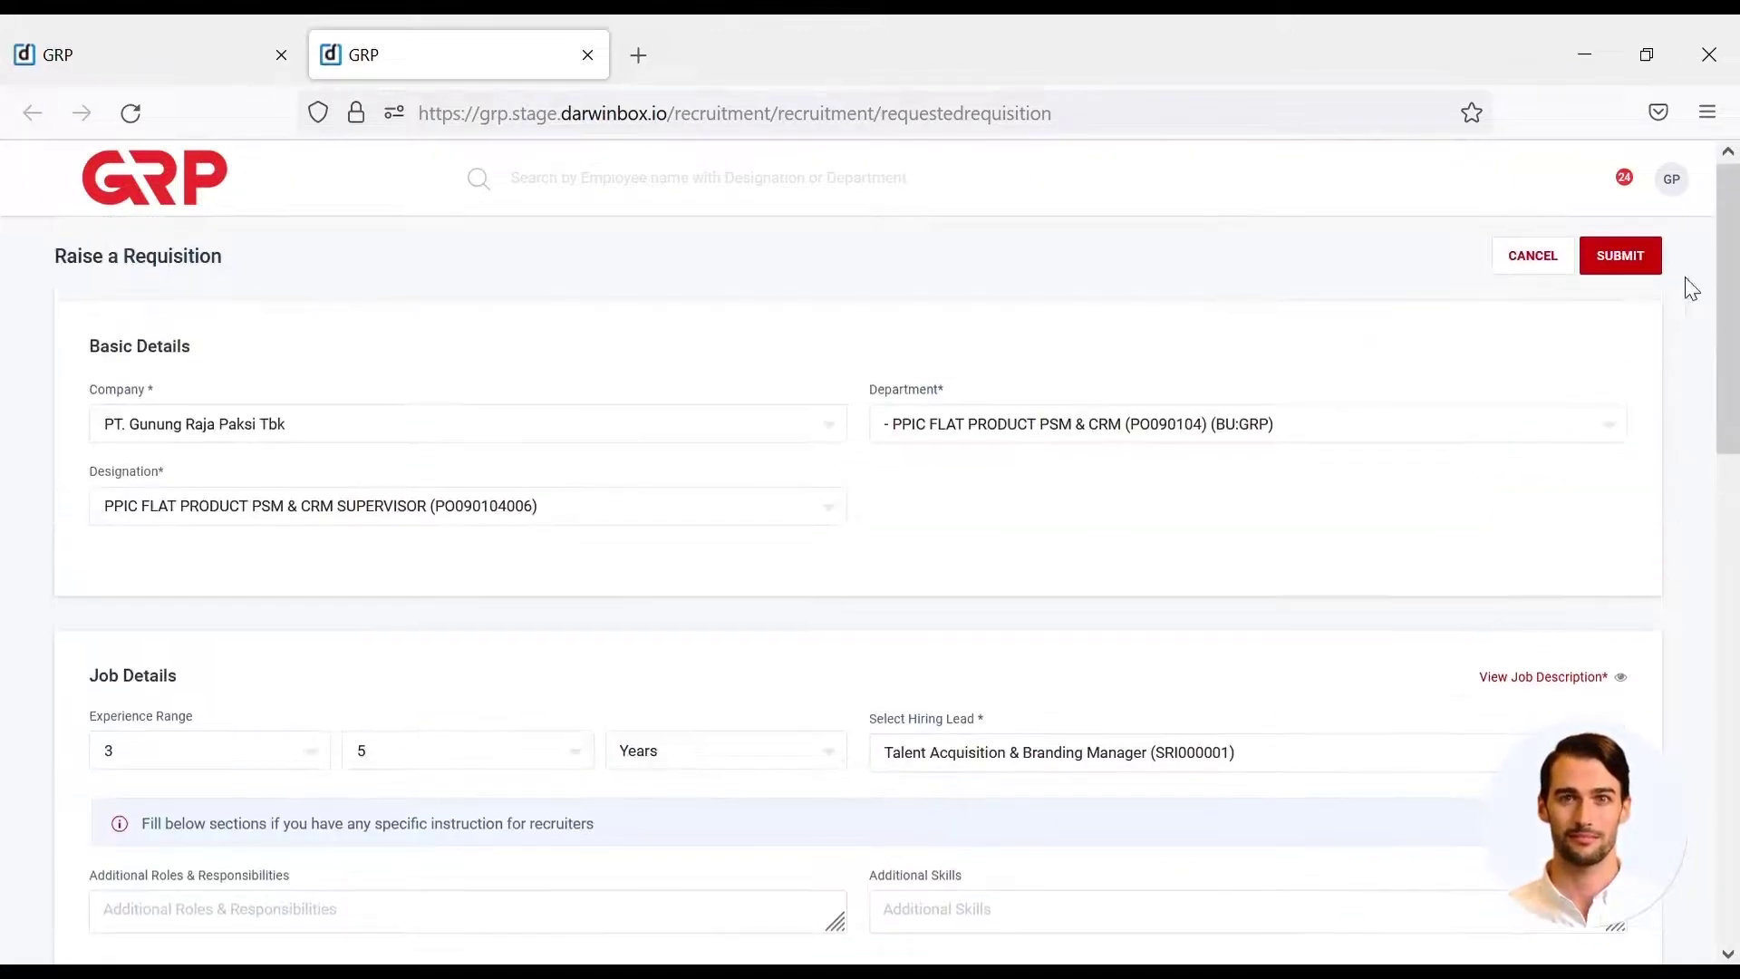
- Submit requisition REQ_21 for approval
click(1621, 257)
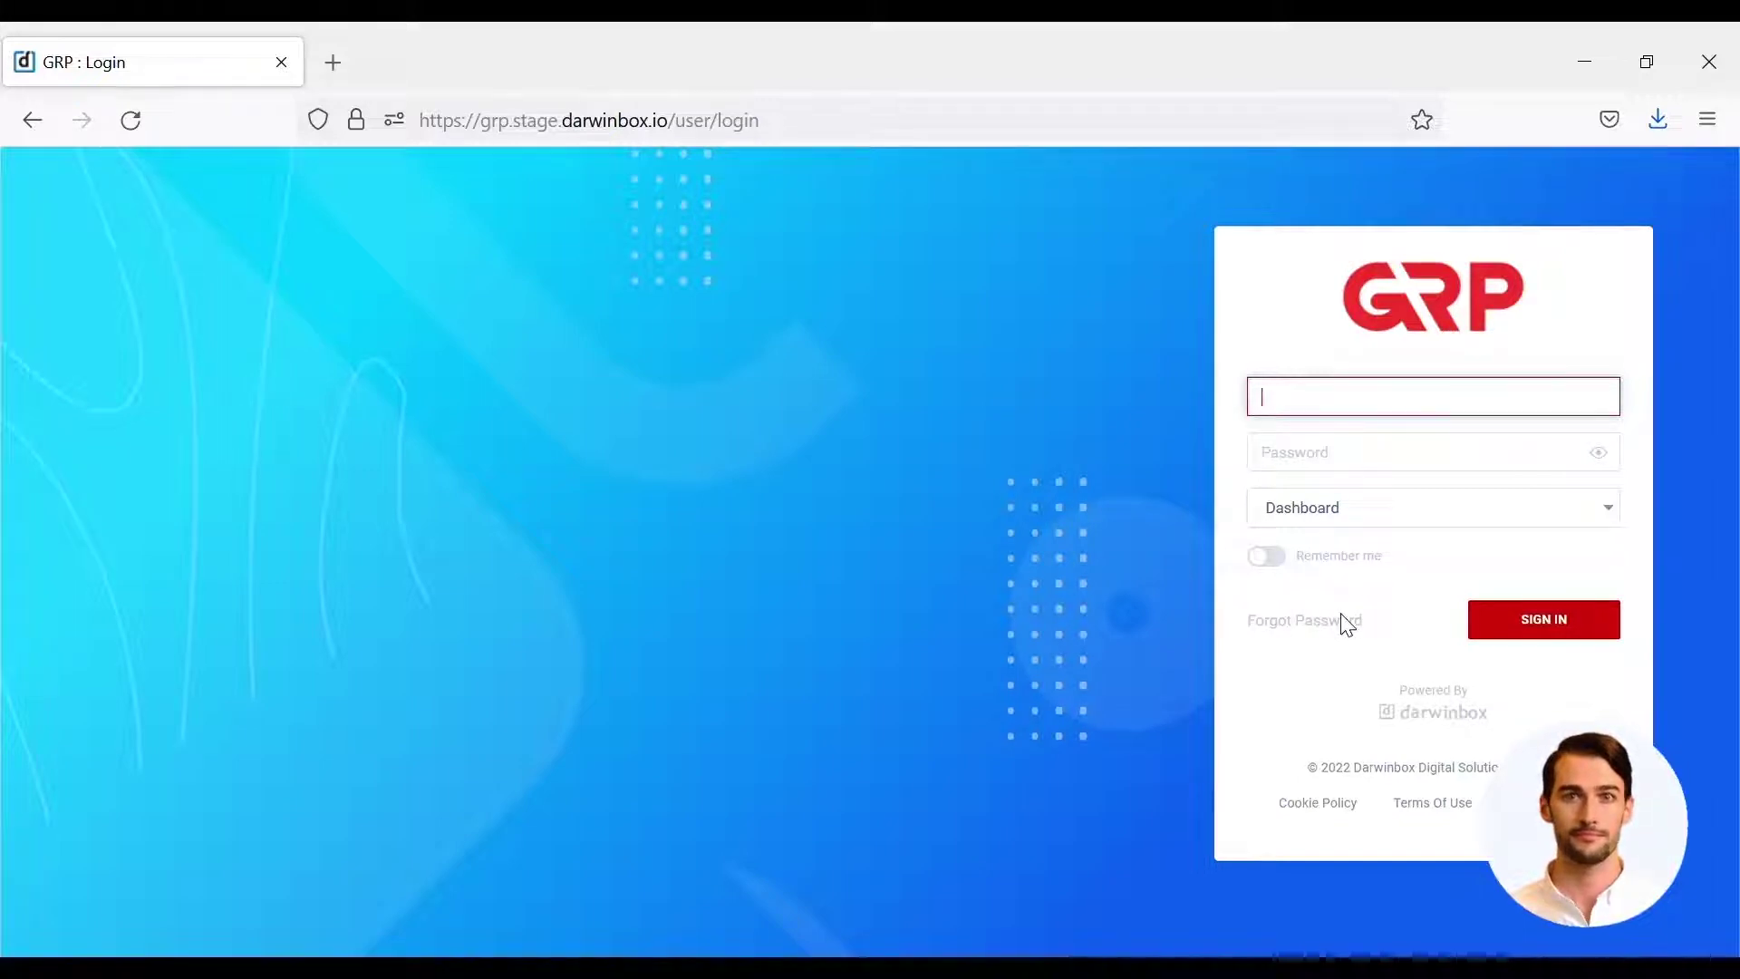
- Log in with the next user's employee ID and password, then open the Task Box
text(210709002)
key(Tab)
text(•••••••••)
click(1533, 638)
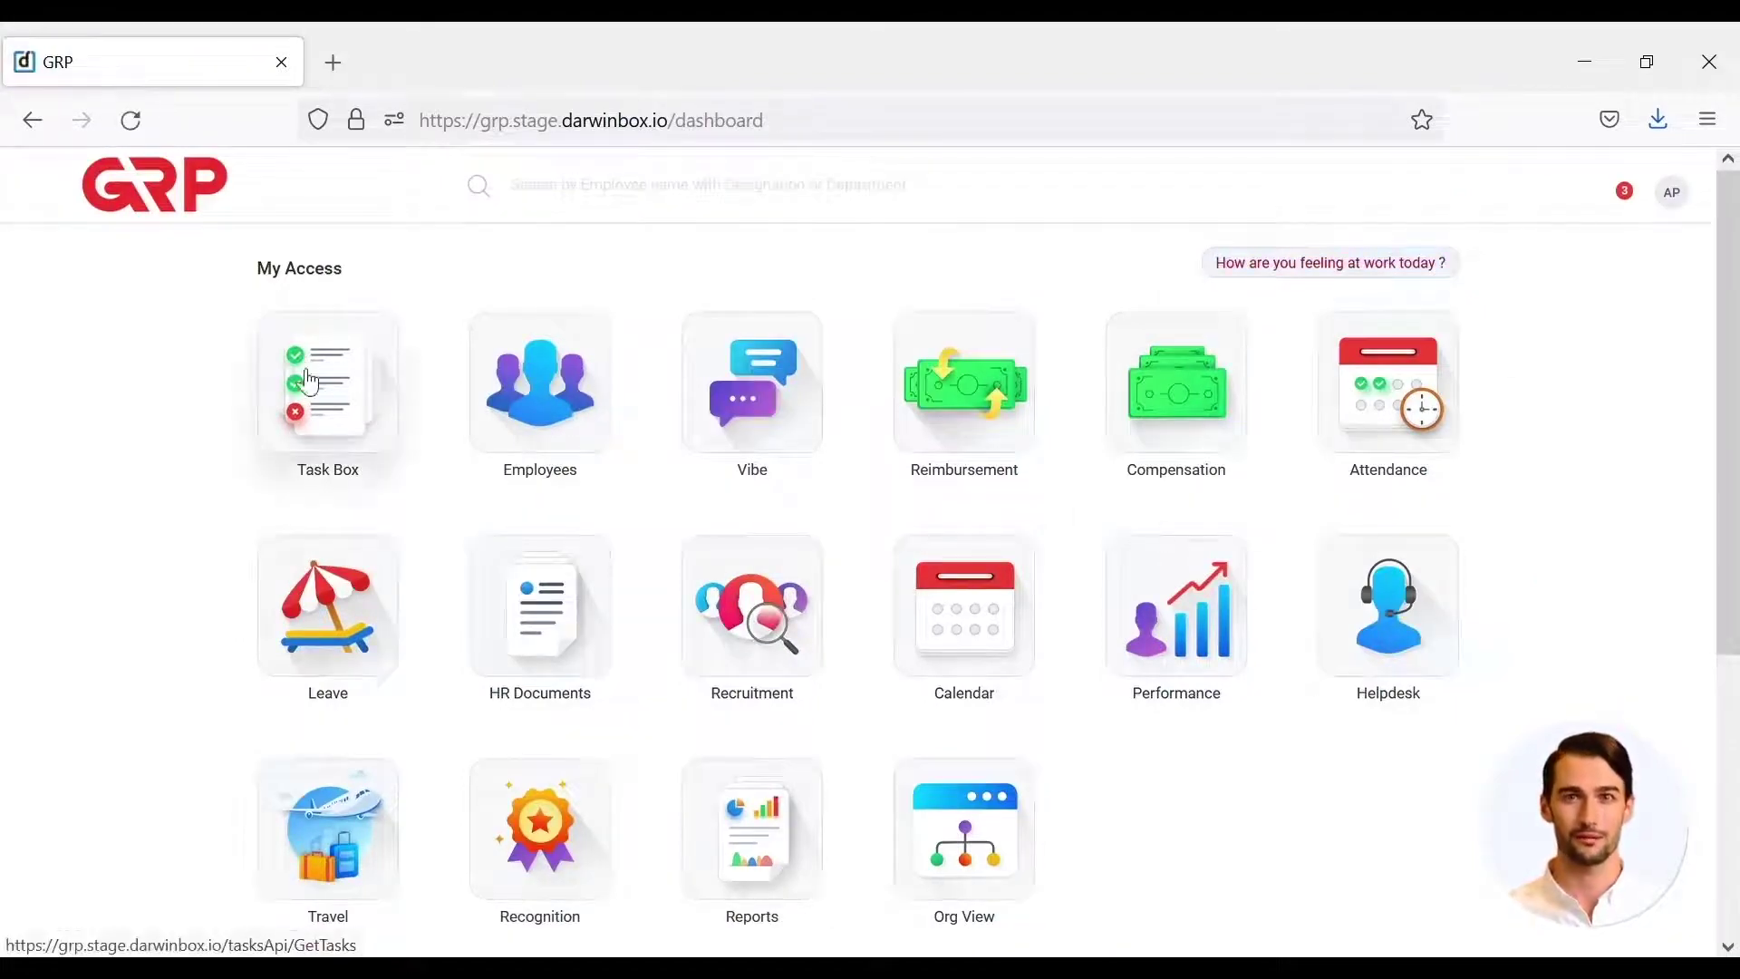
click(330, 414)
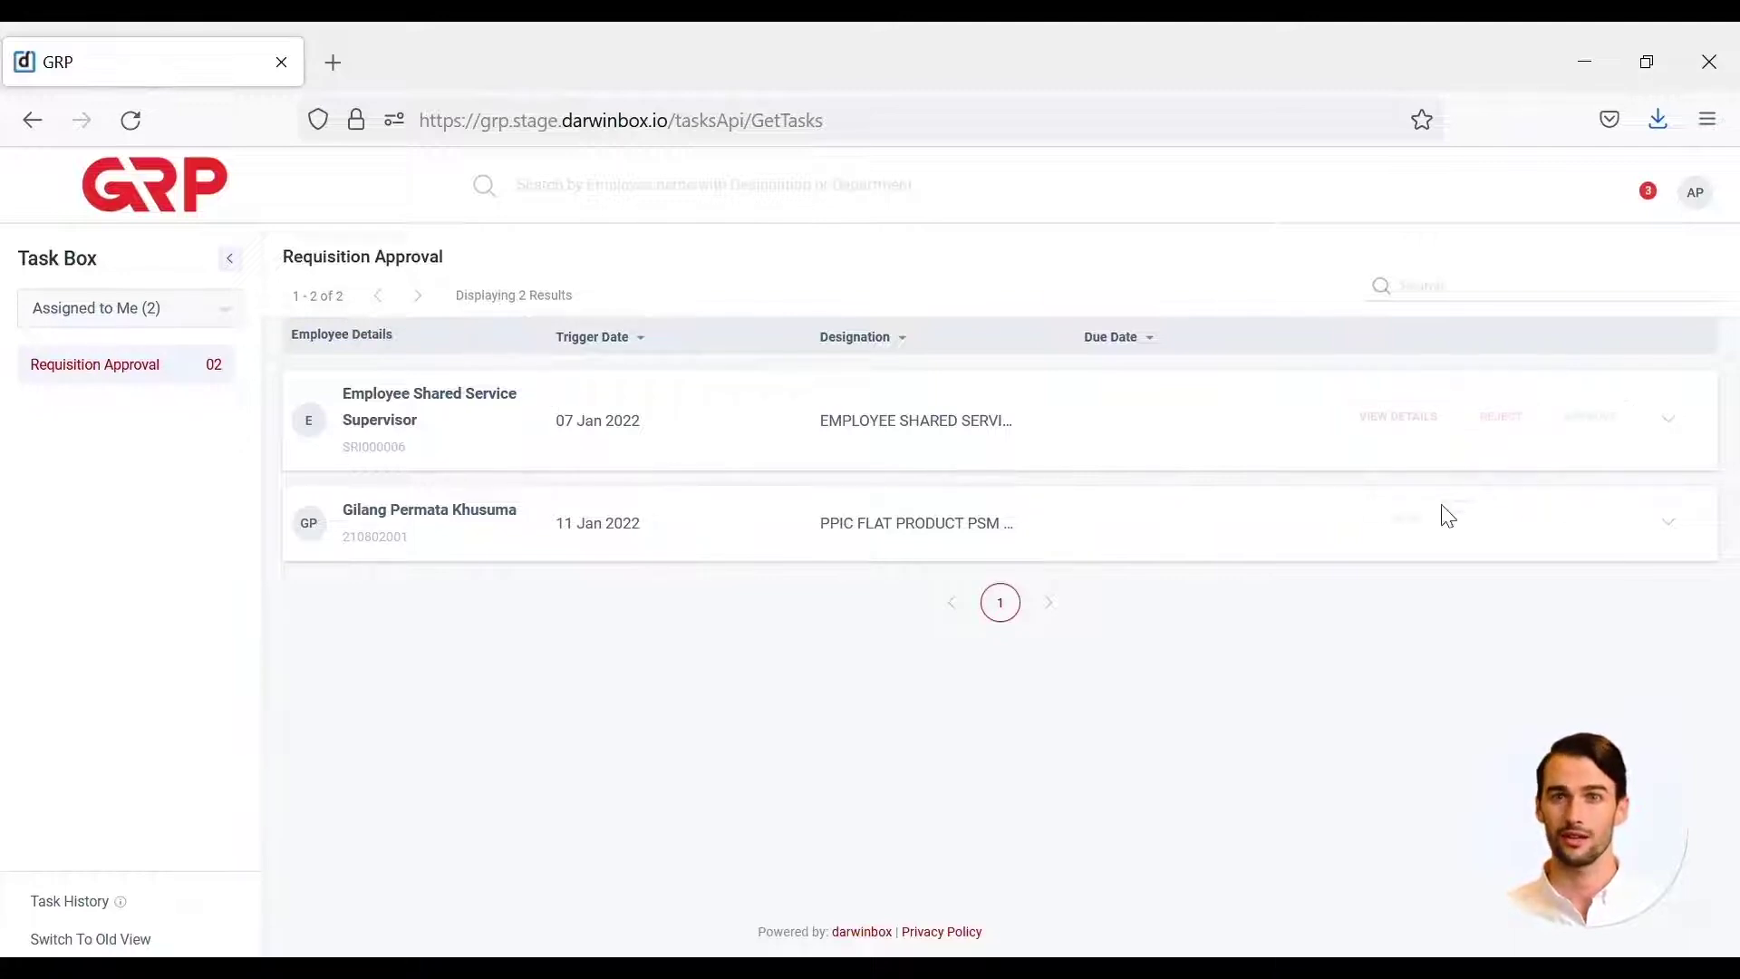
- Open REQ_21's details from the second Requisition Approval task
click(1429, 524)
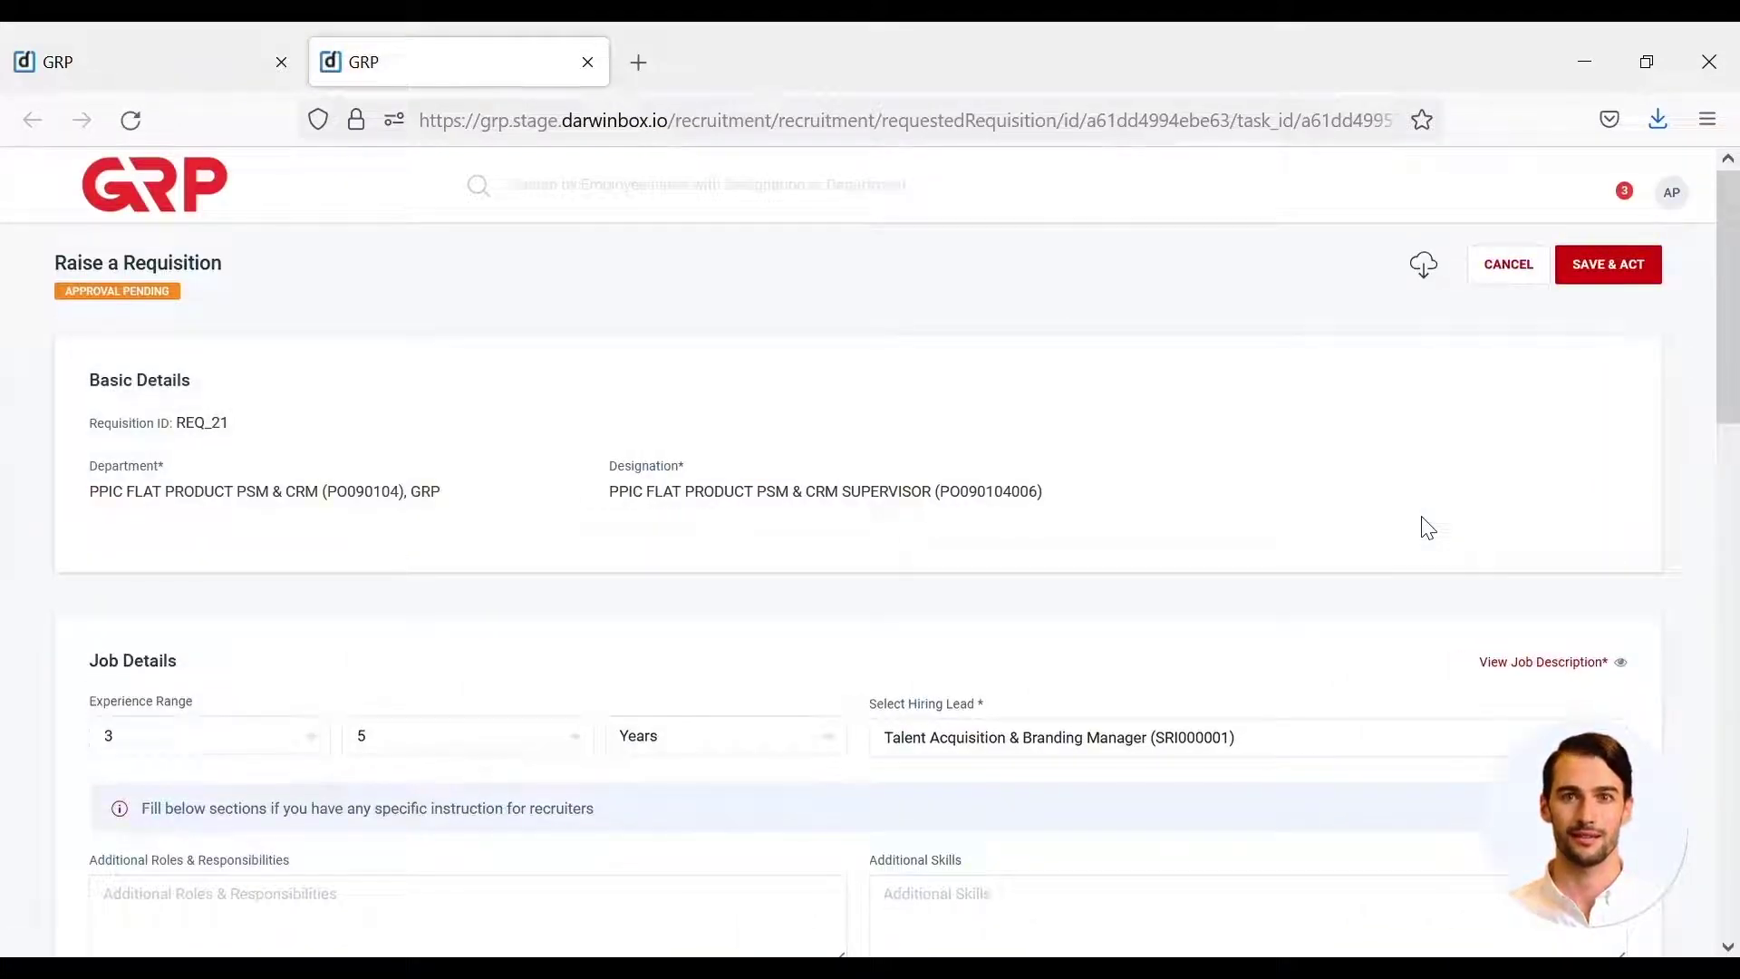
scroll(1428, 527, down, 8)
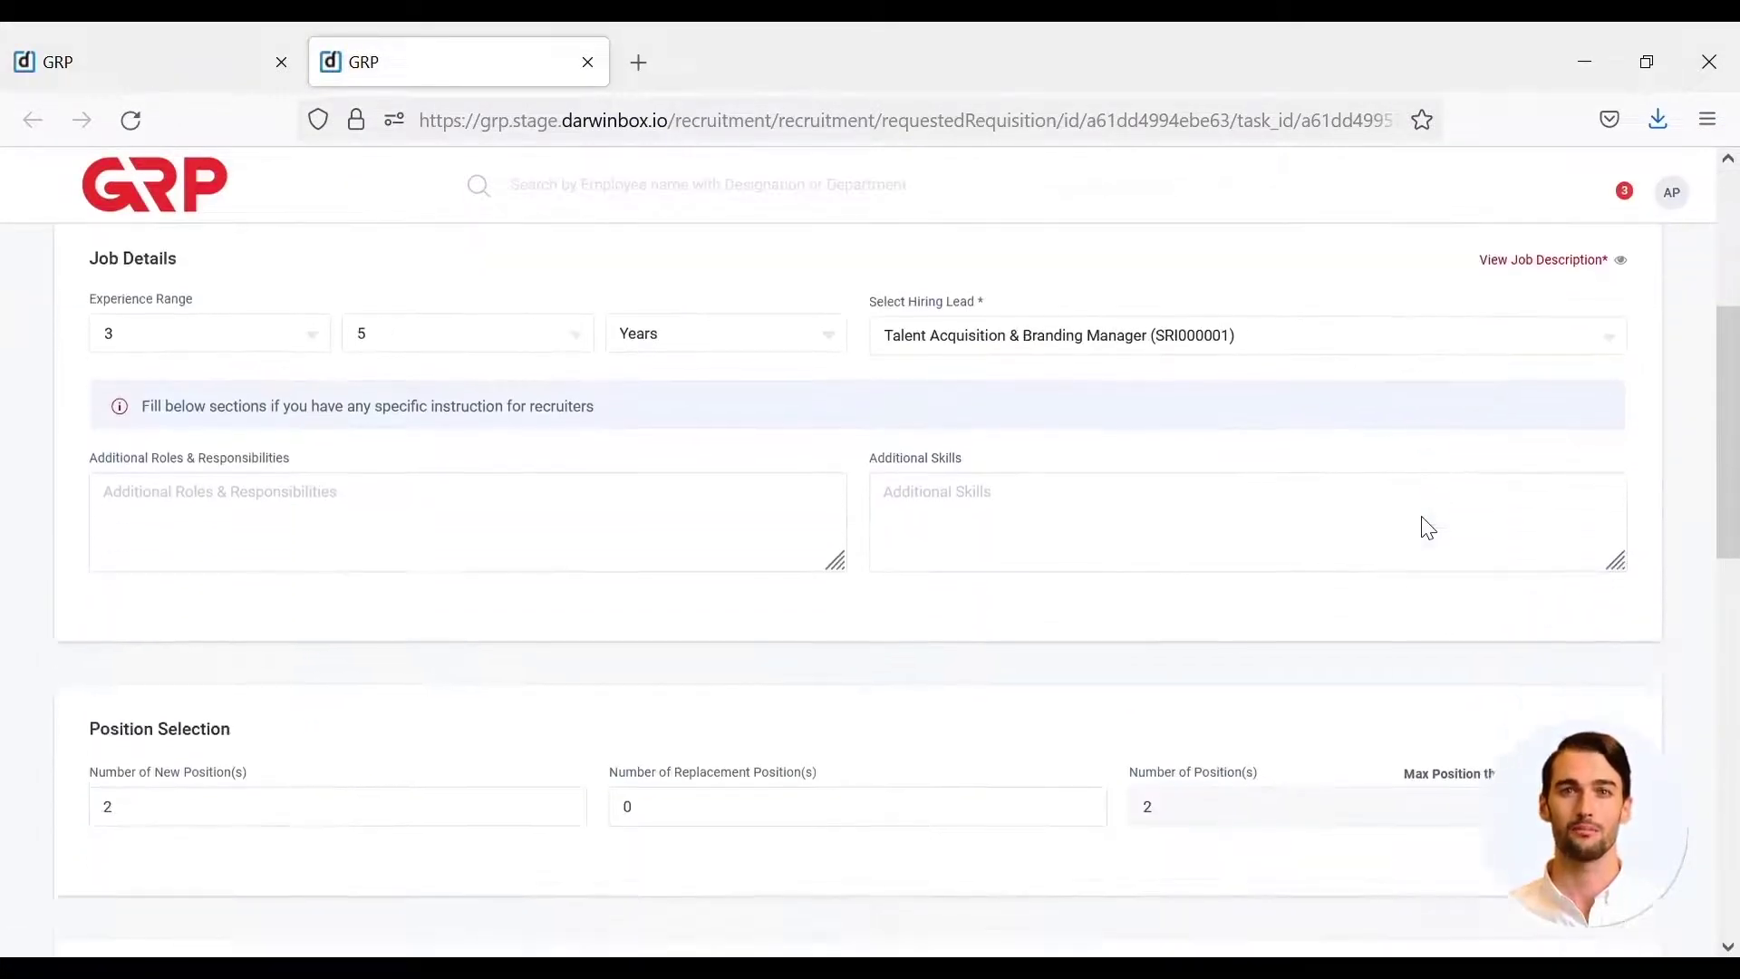
scroll(1428, 527, down, 6)
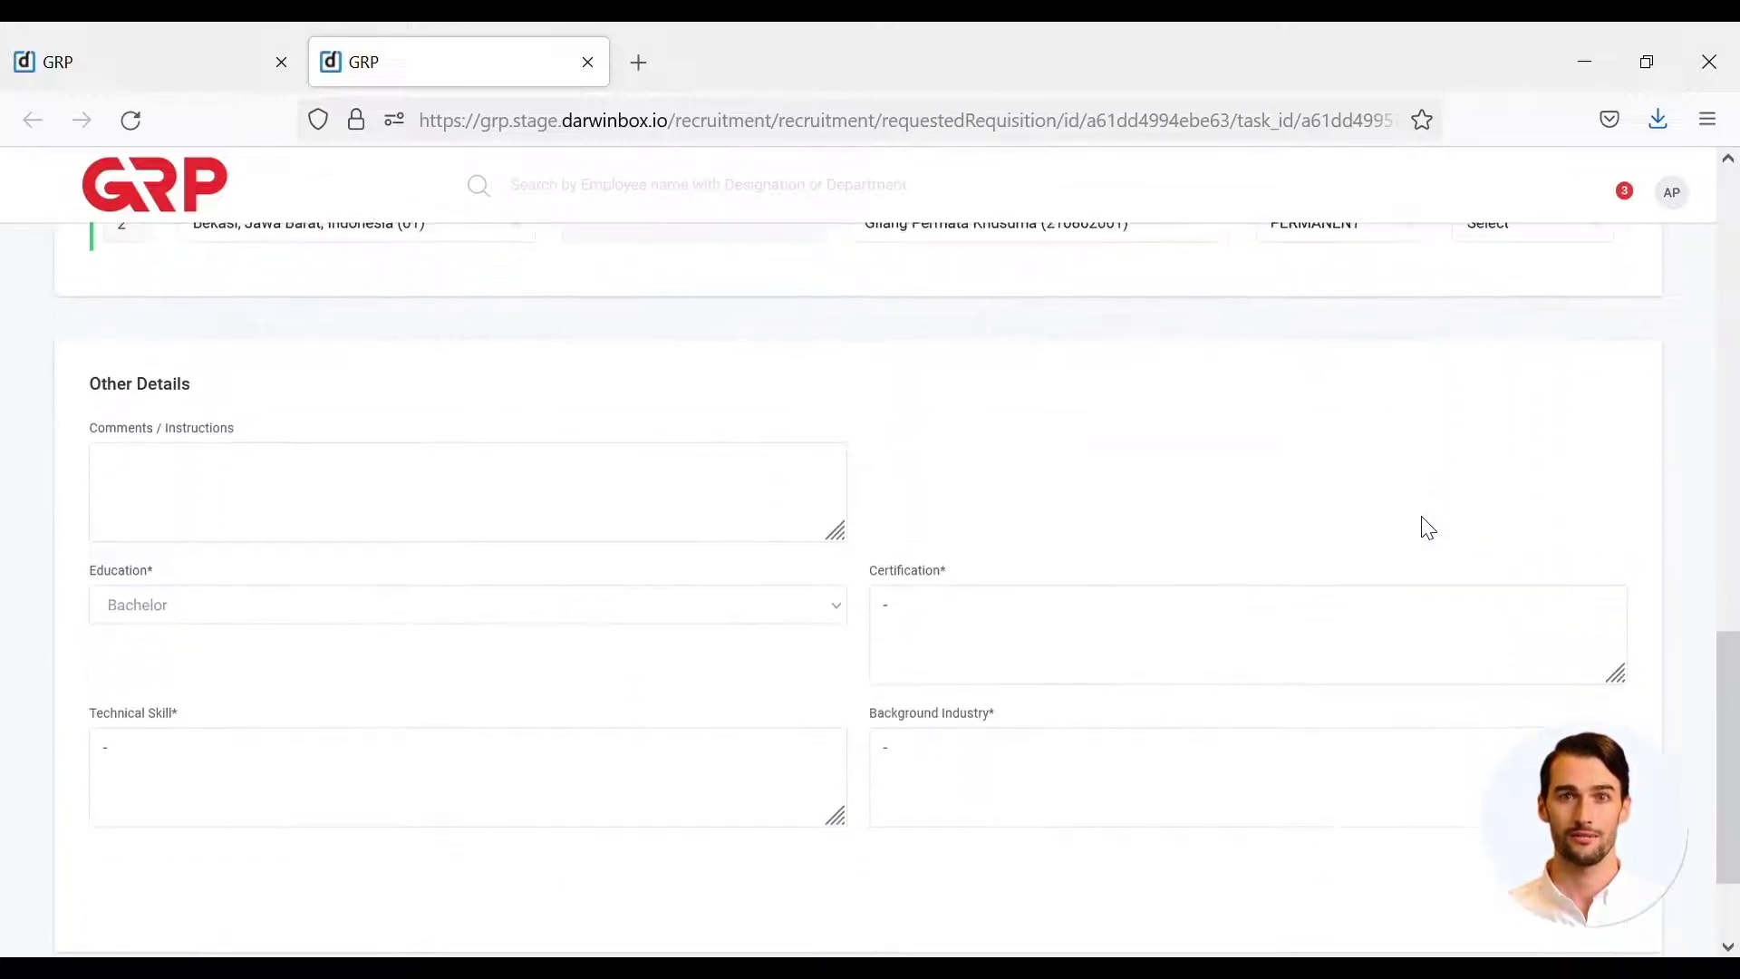
scroll(1428, 528, down, 2)
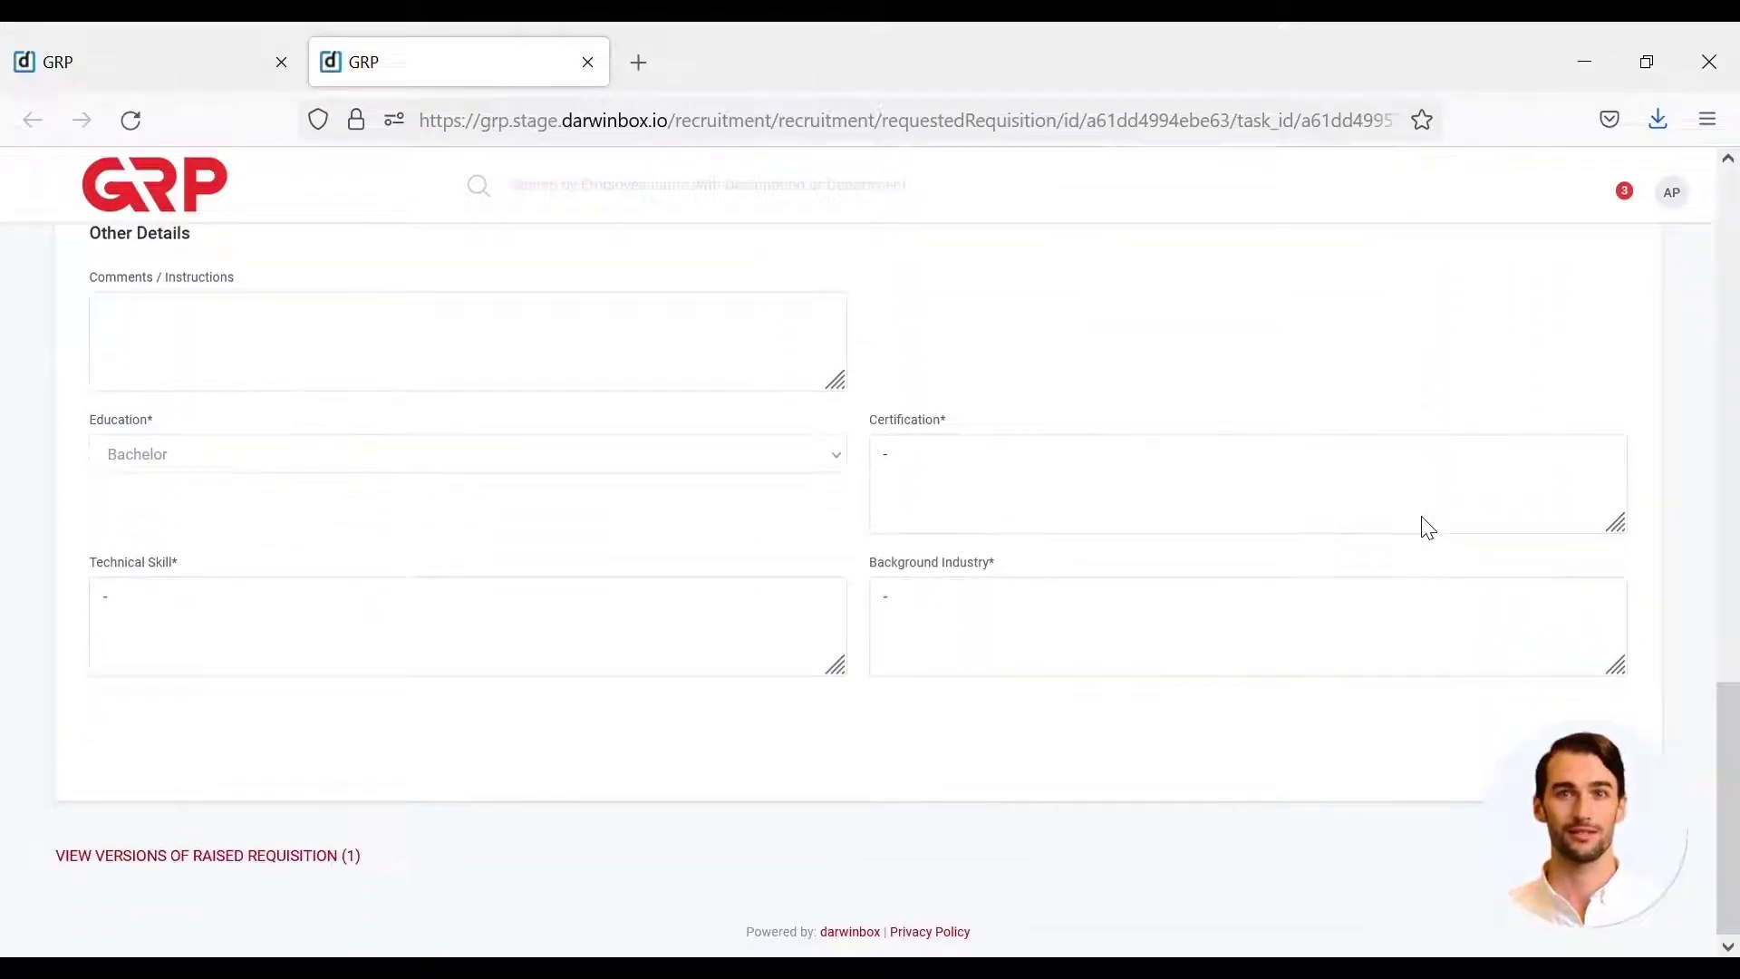
scroll(1429, 528, up, 12)
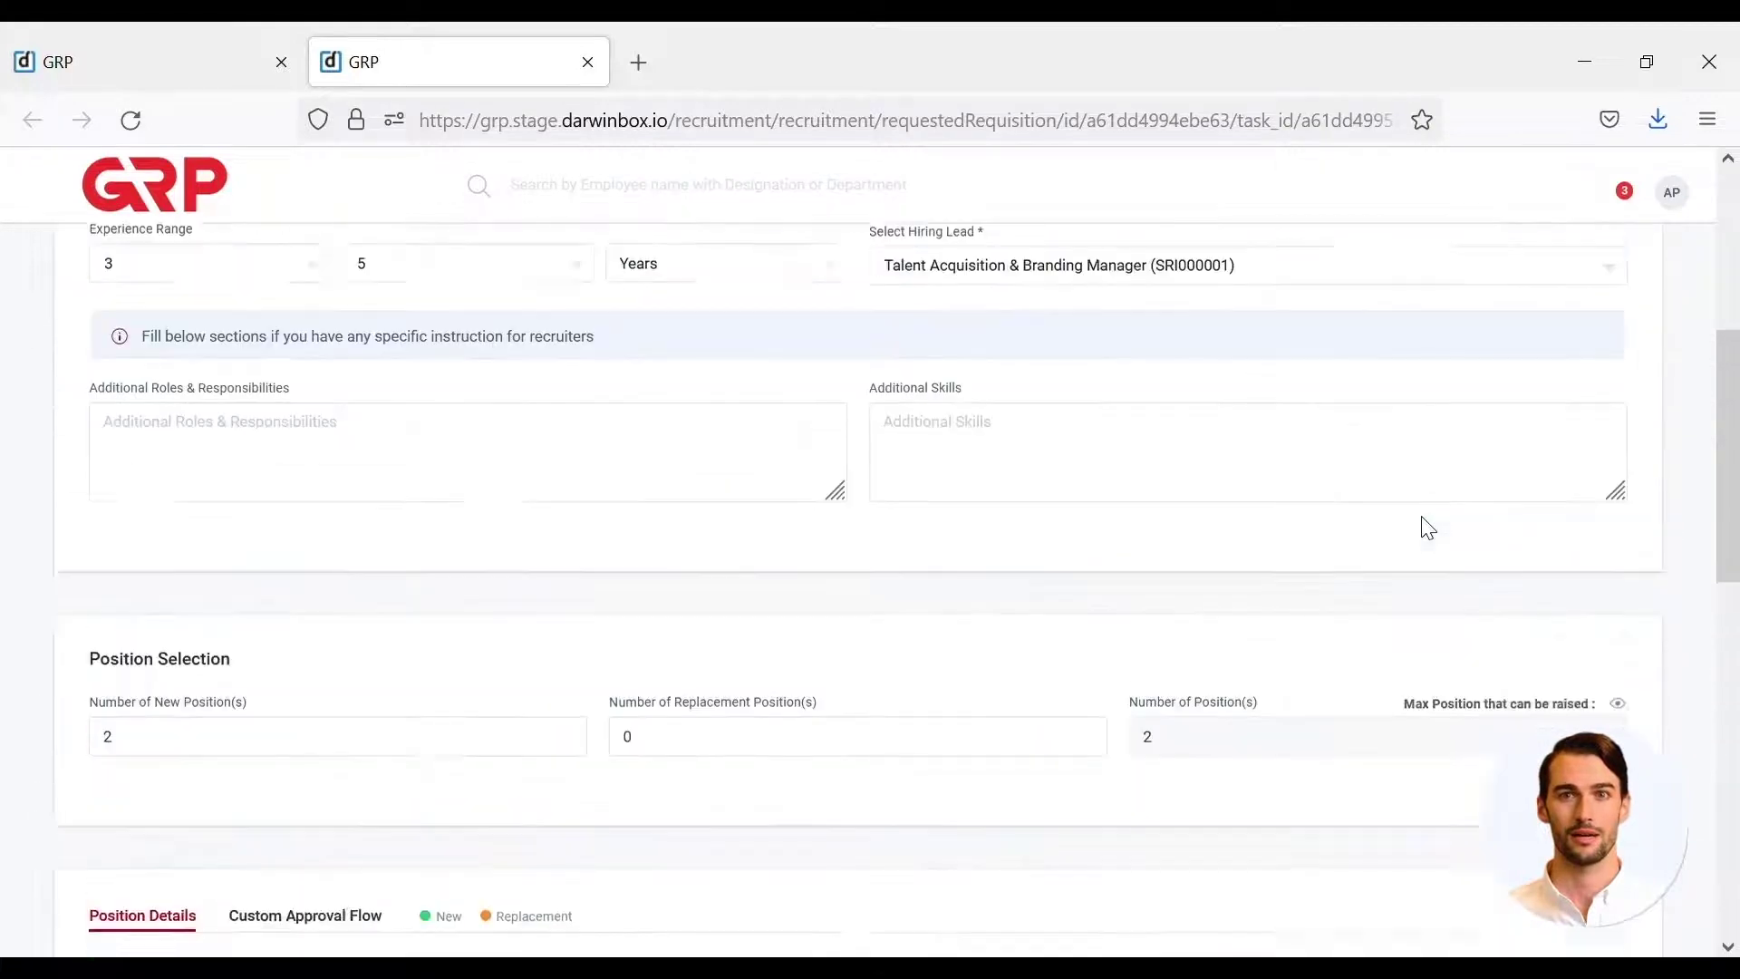
scroll(1429, 528, up, 5)
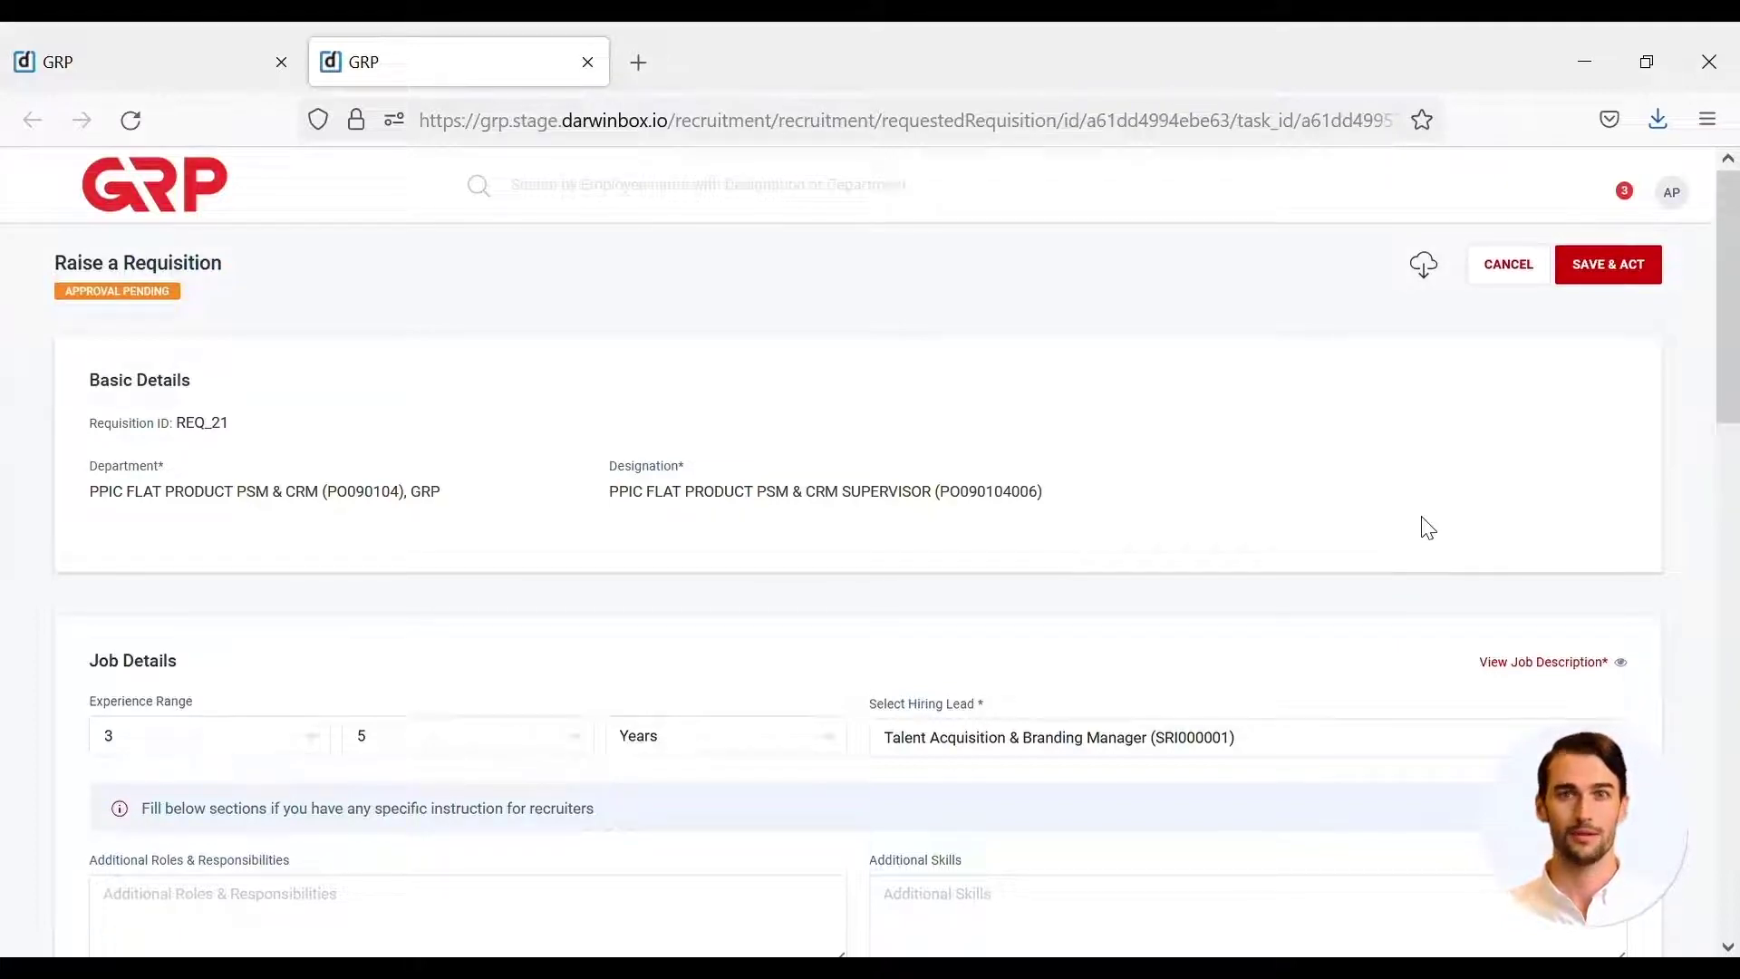
click(1588, 277)
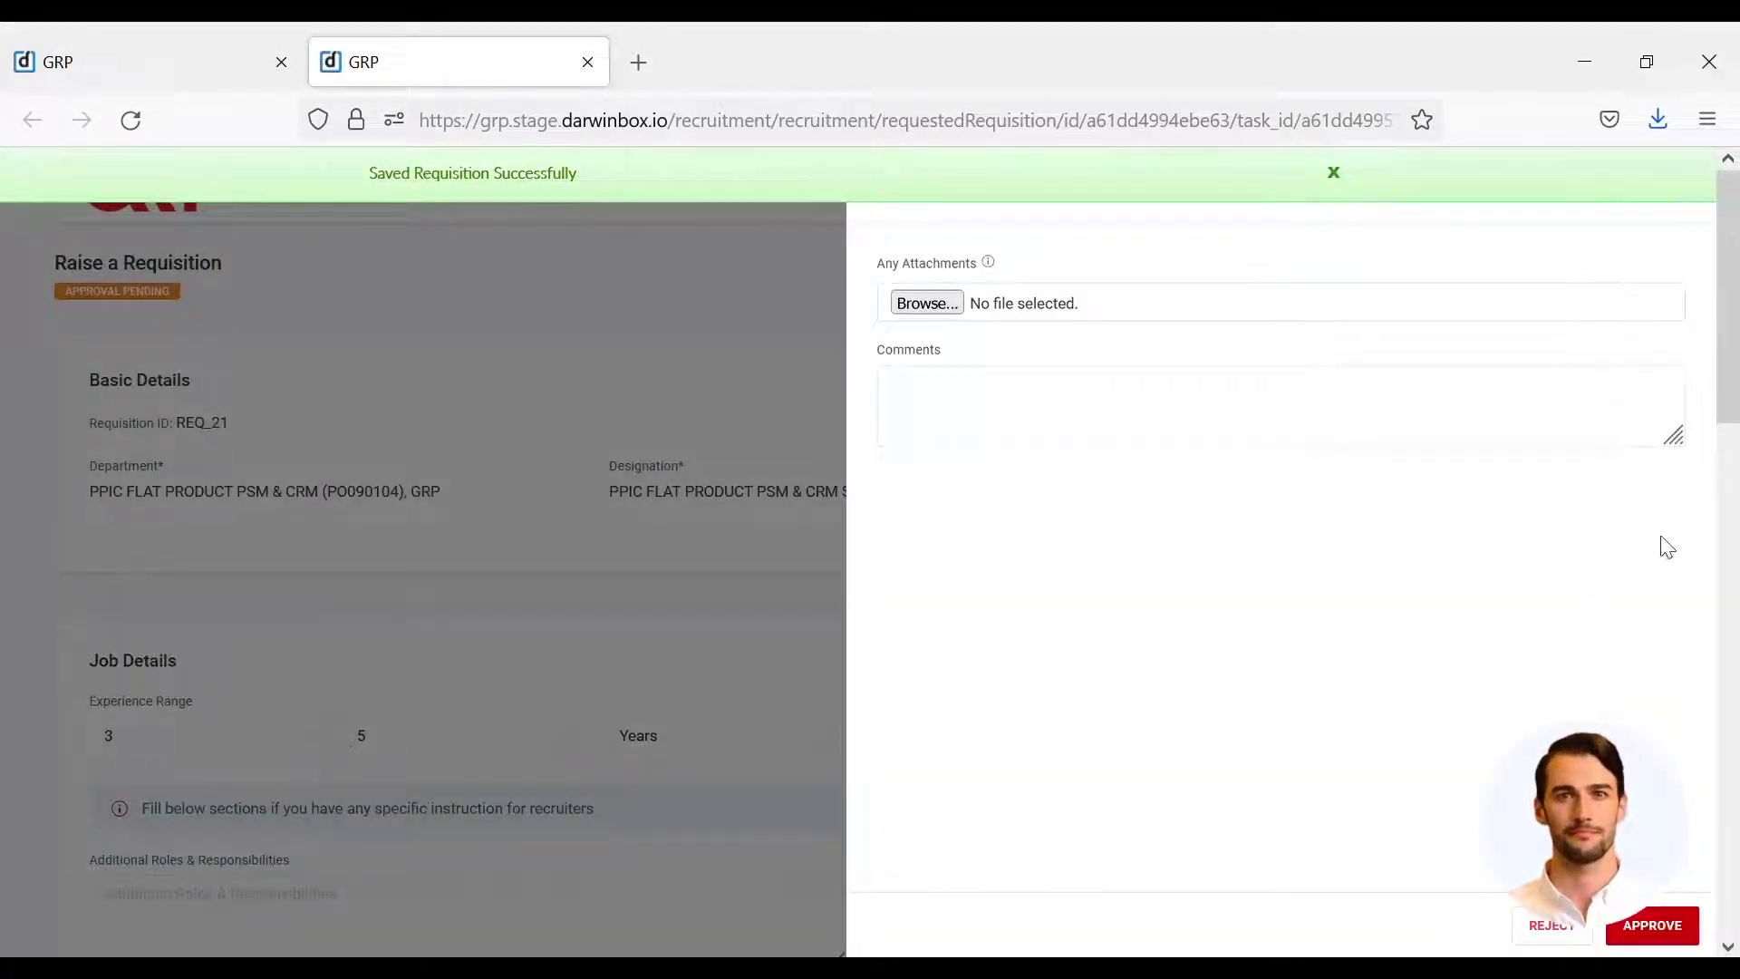
- Approve REQ_21, then log in as the next approver
click(1667, 917)
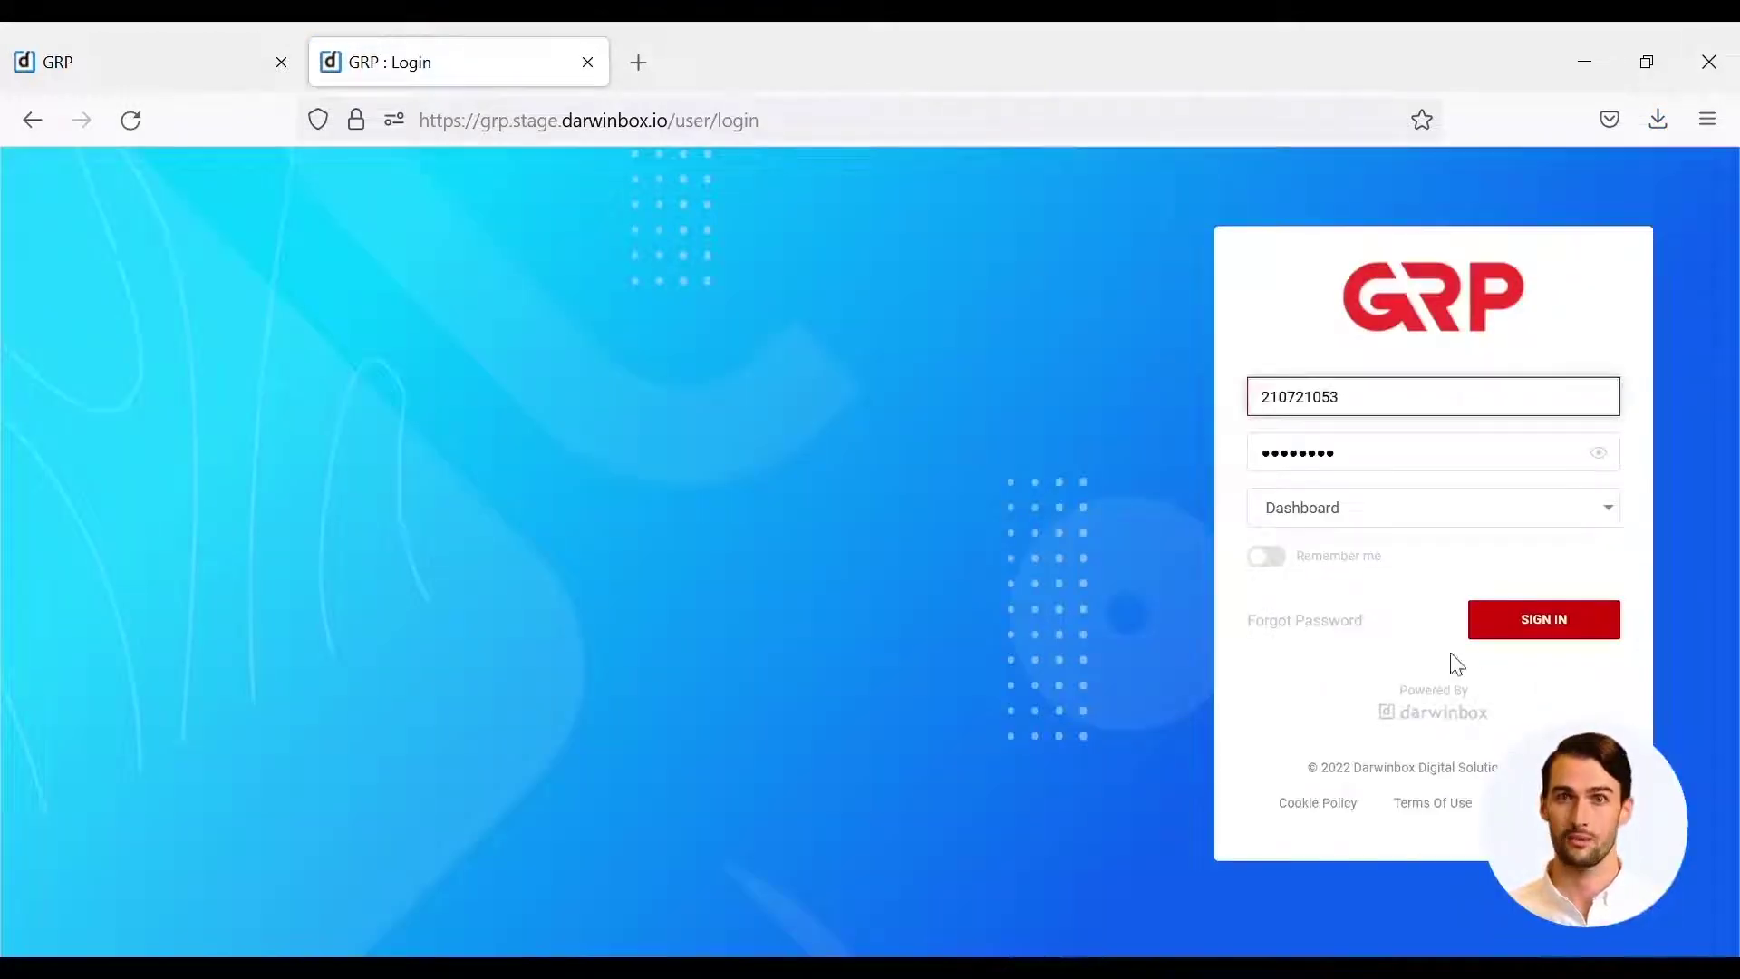
click(1578, 622)
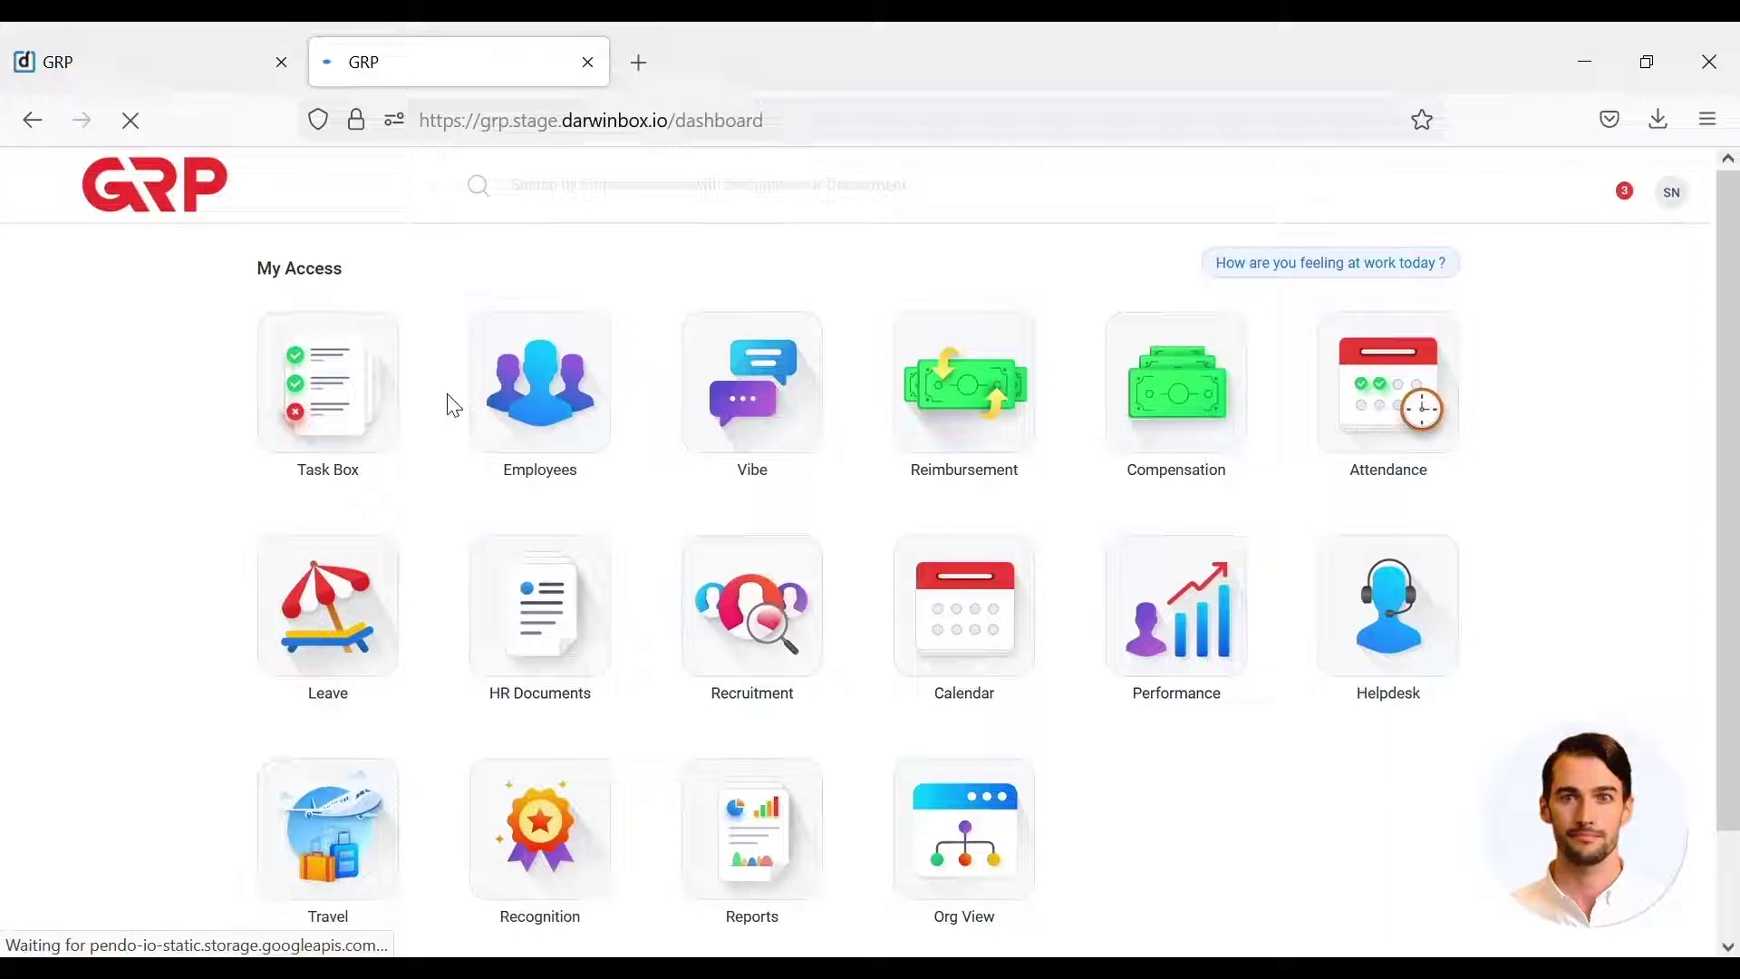
- From the Task Box, open REQ_21's details on the Requisition Approval row
click(319, 390)
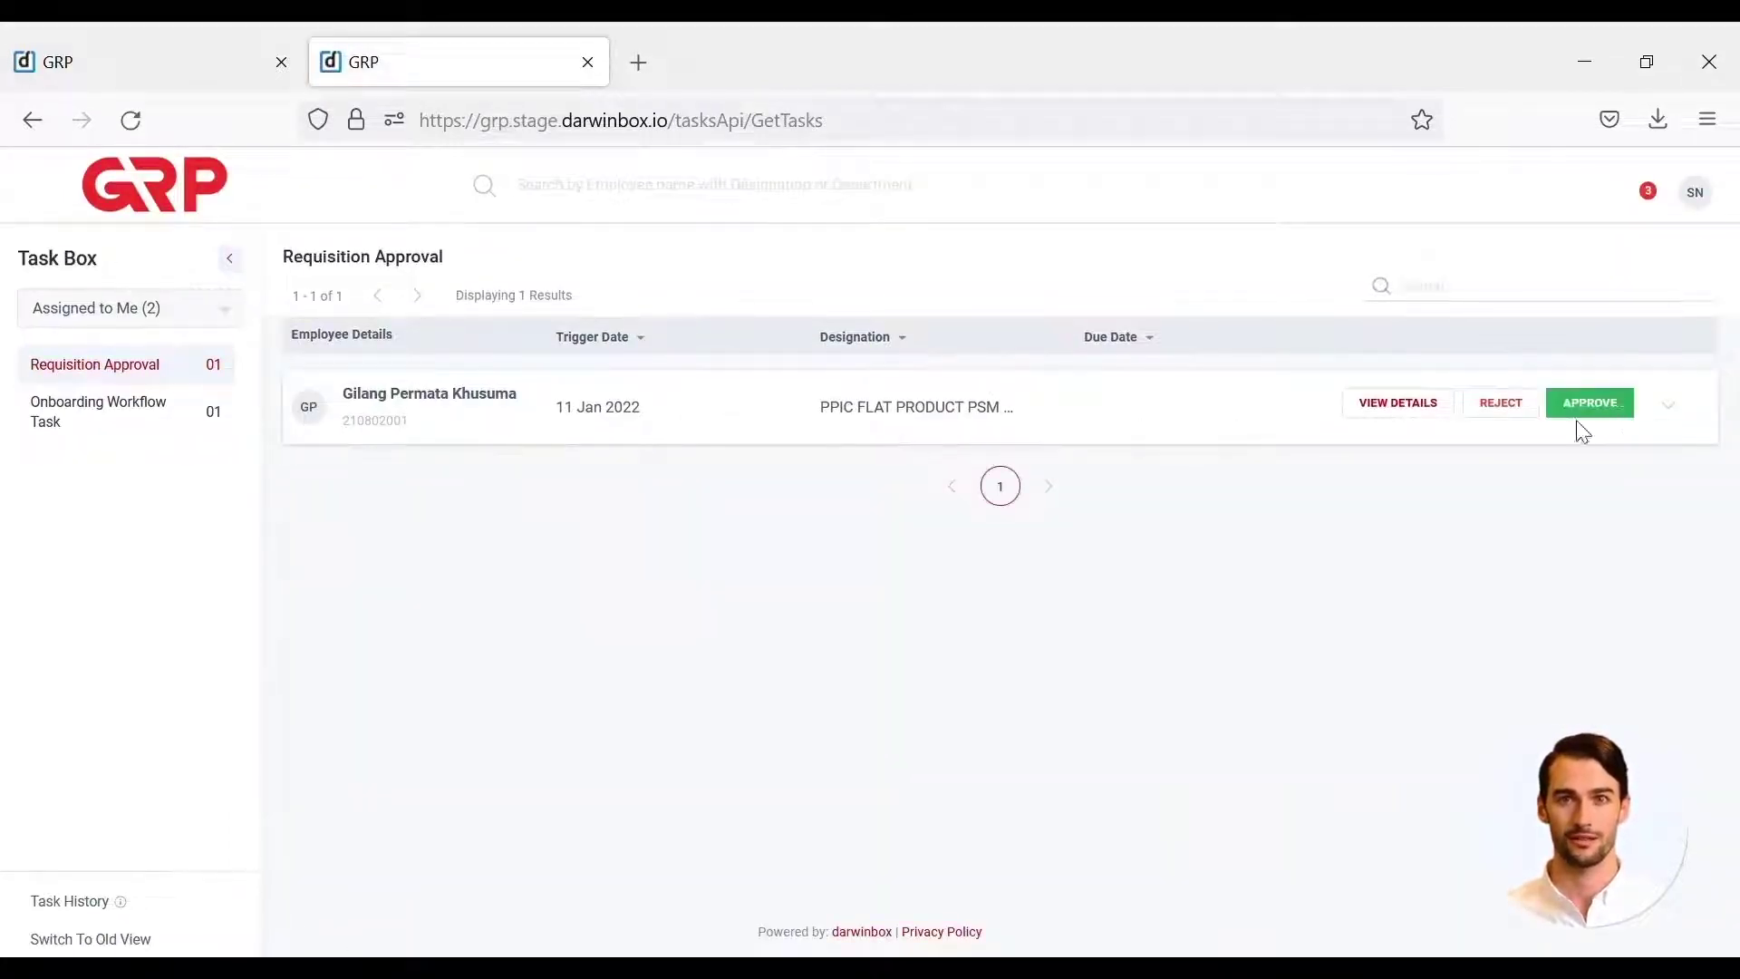
click(1399, 413)
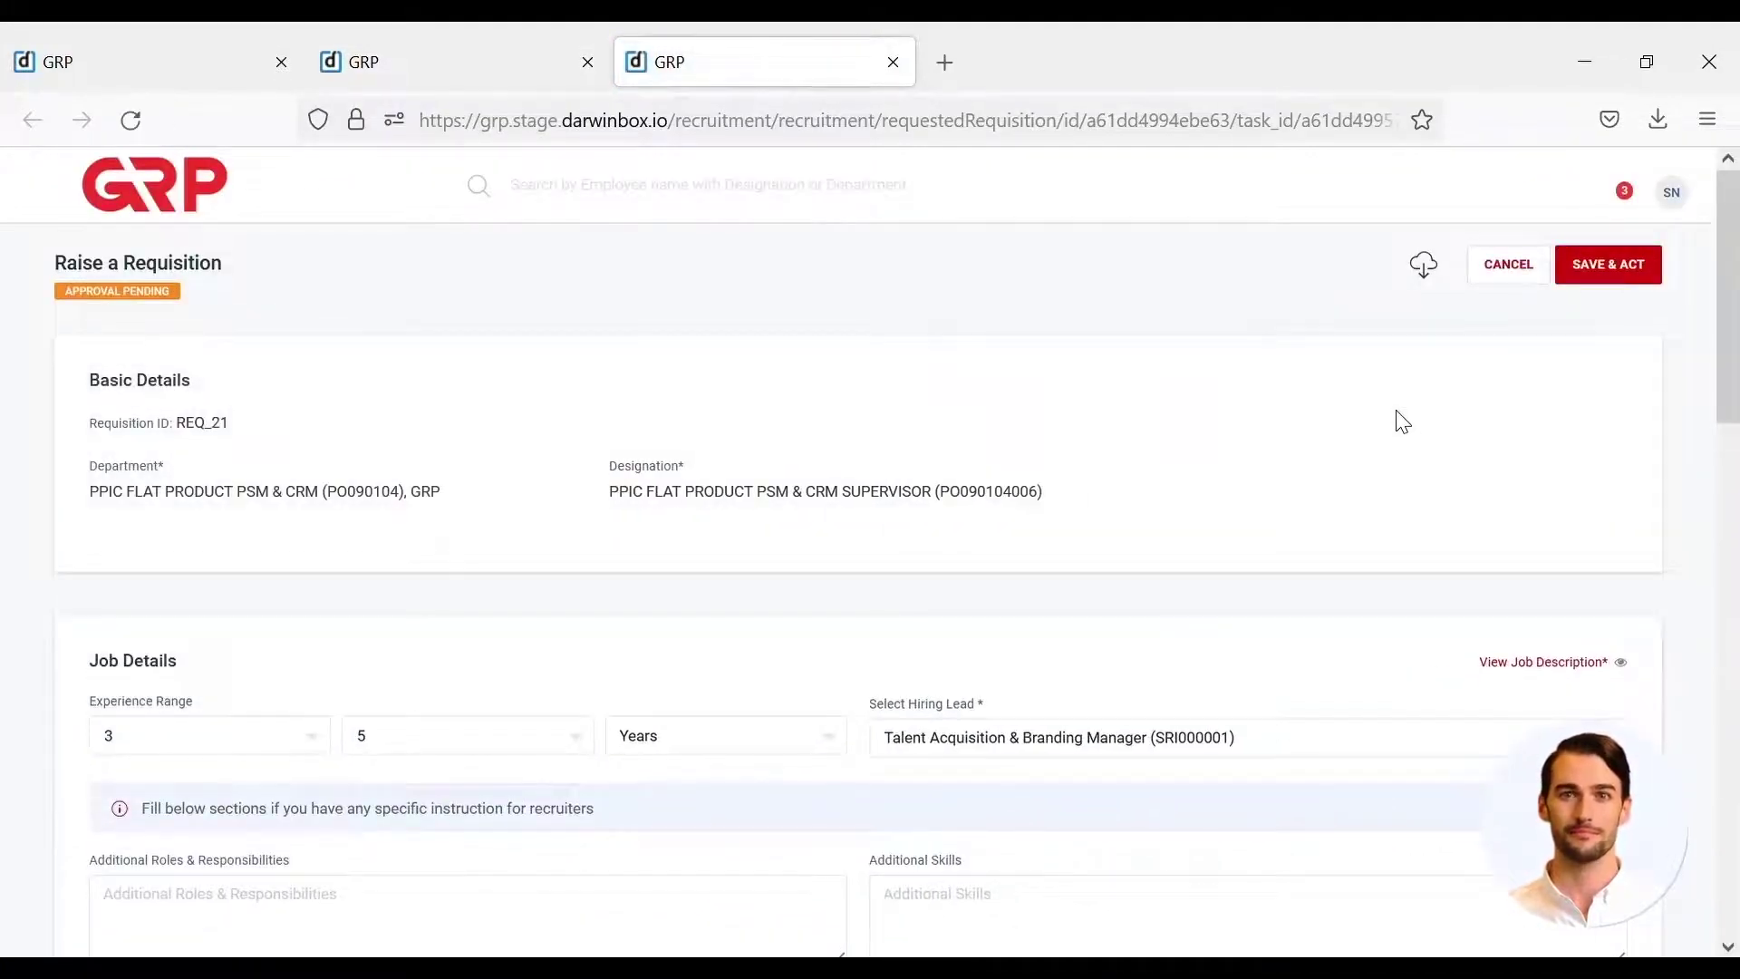
- Review REQ_21, then use Save & Act to give it the second approval
scroll(1403, 422, down, 15)
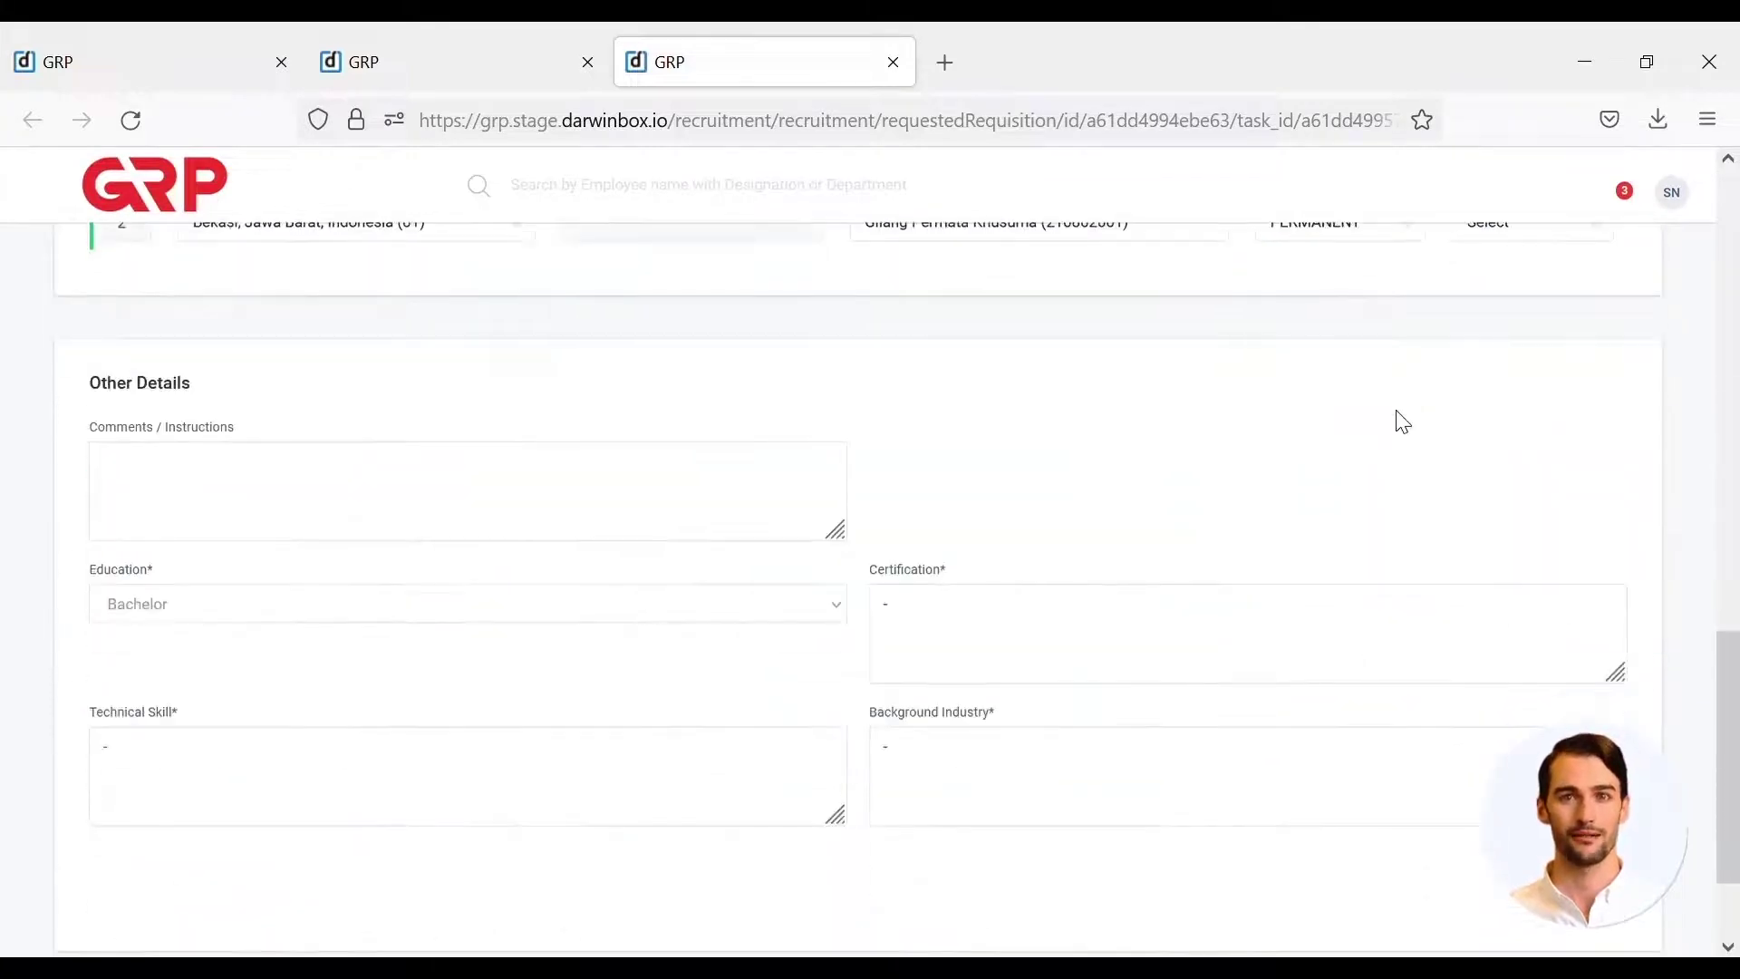
scroll(1402, 422, down, 2)
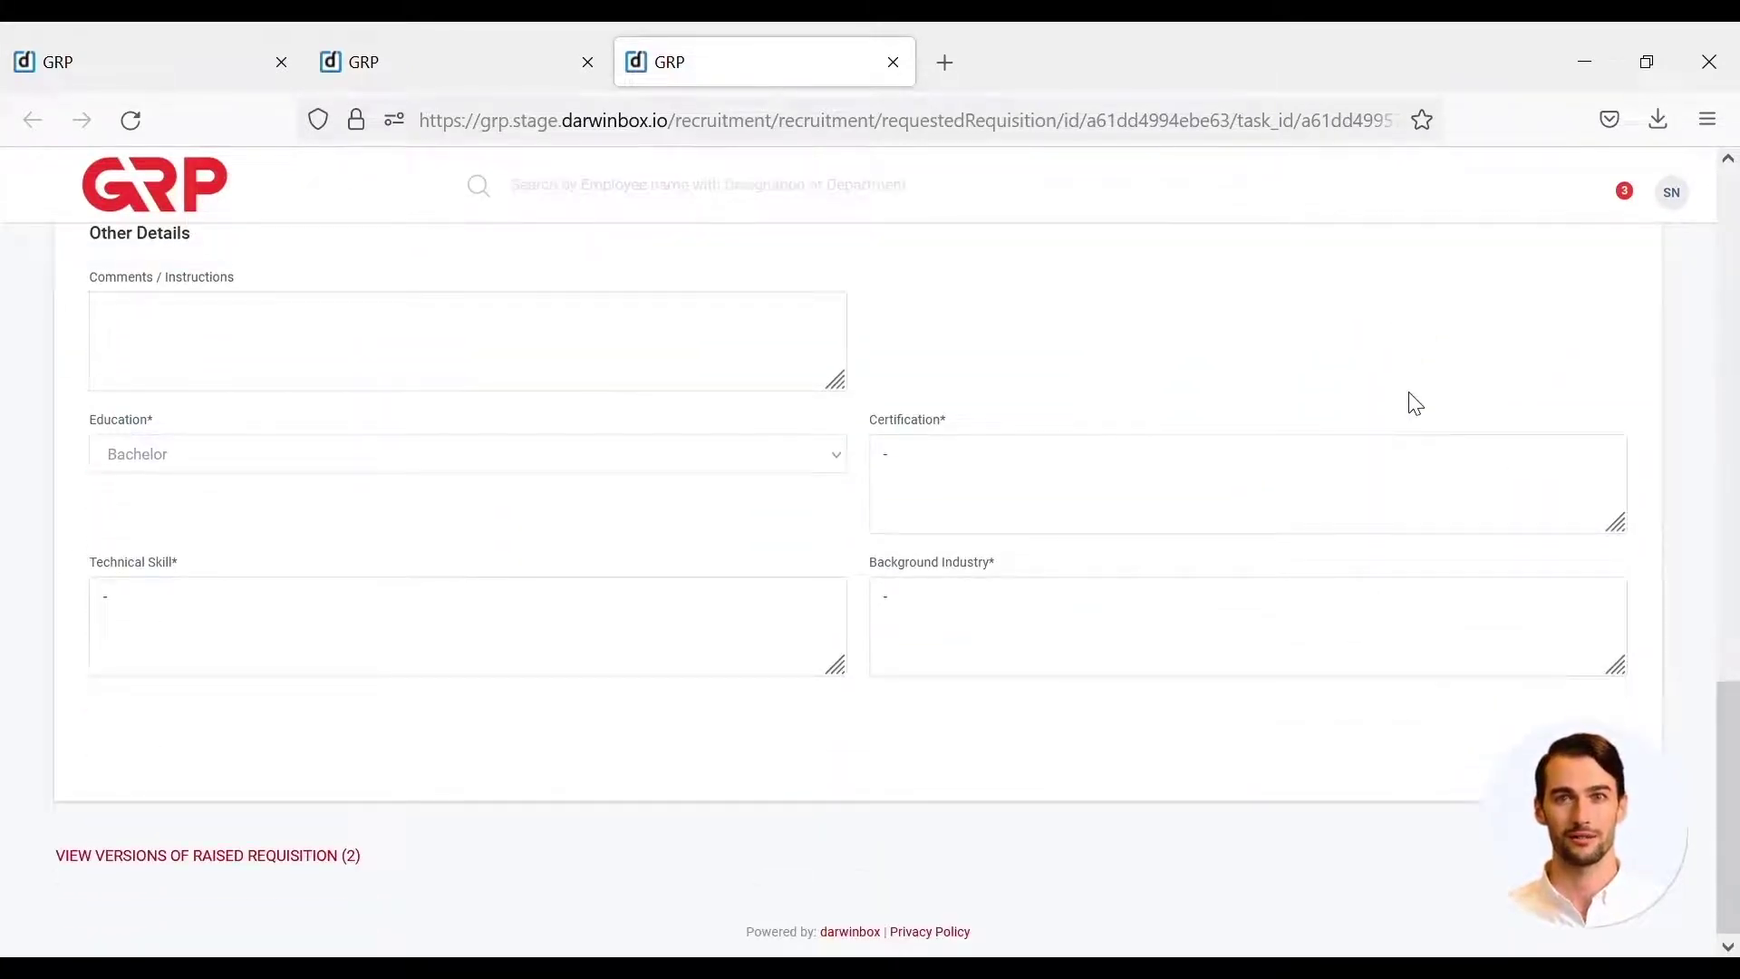
scroll(1416, 404, up, 14)
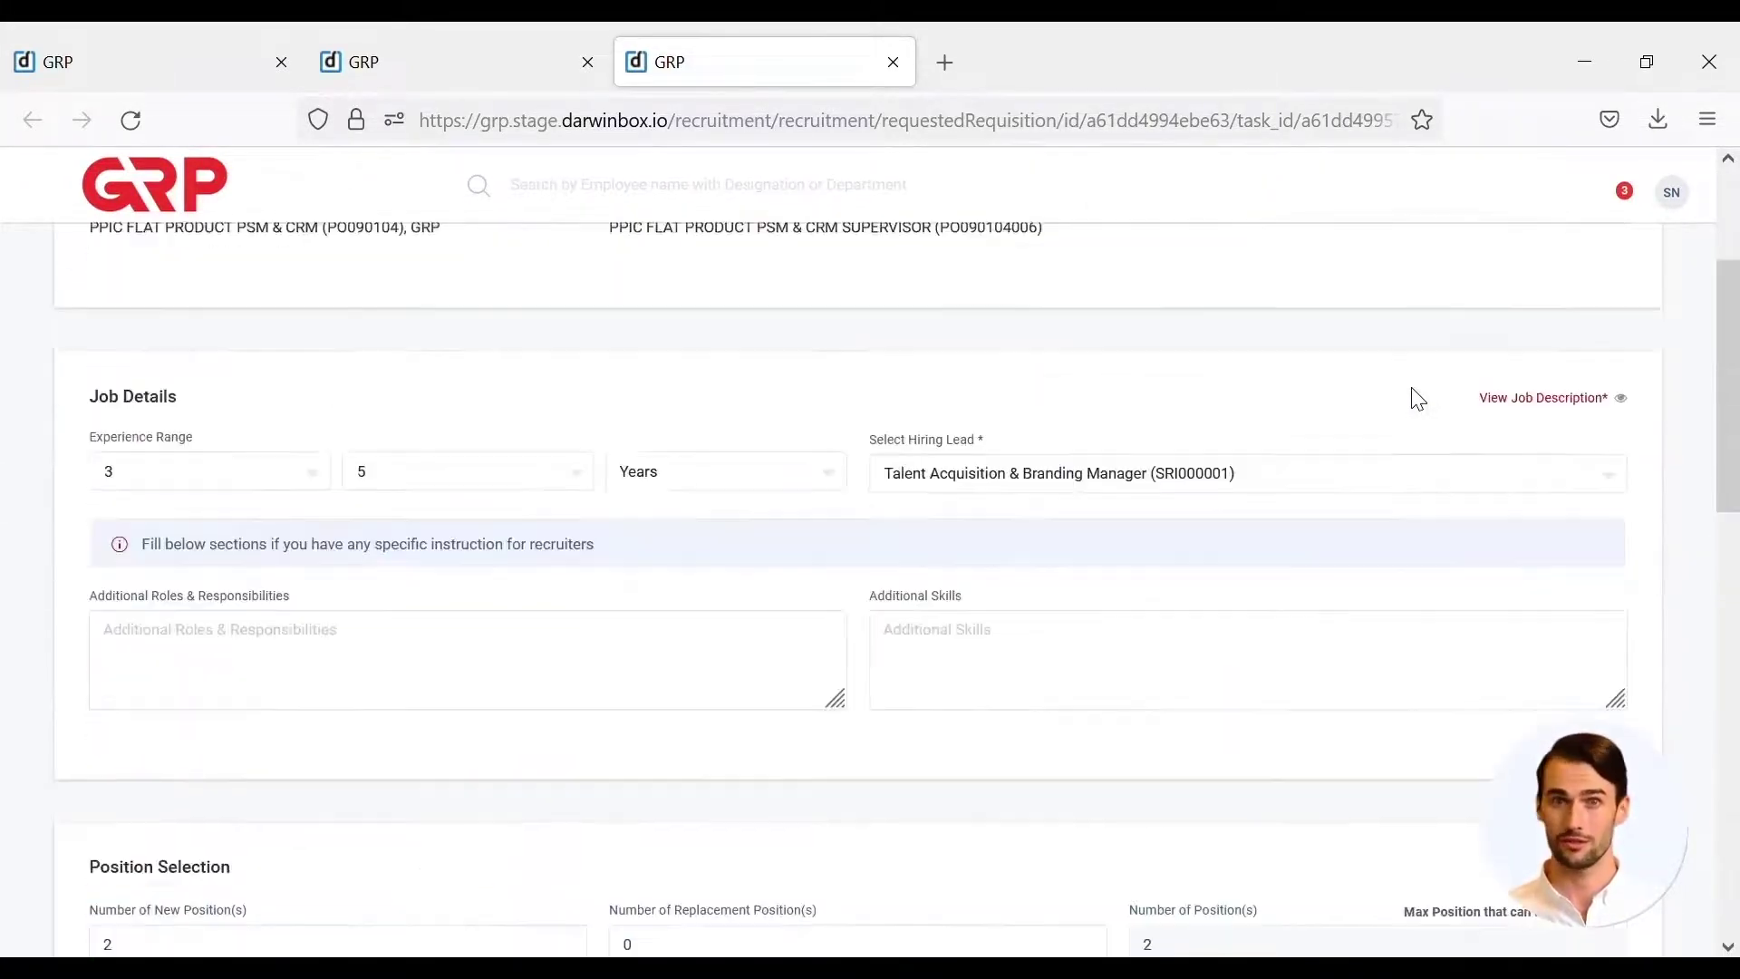
scroll(1419, 399, up, 3)
click(1613, 265)
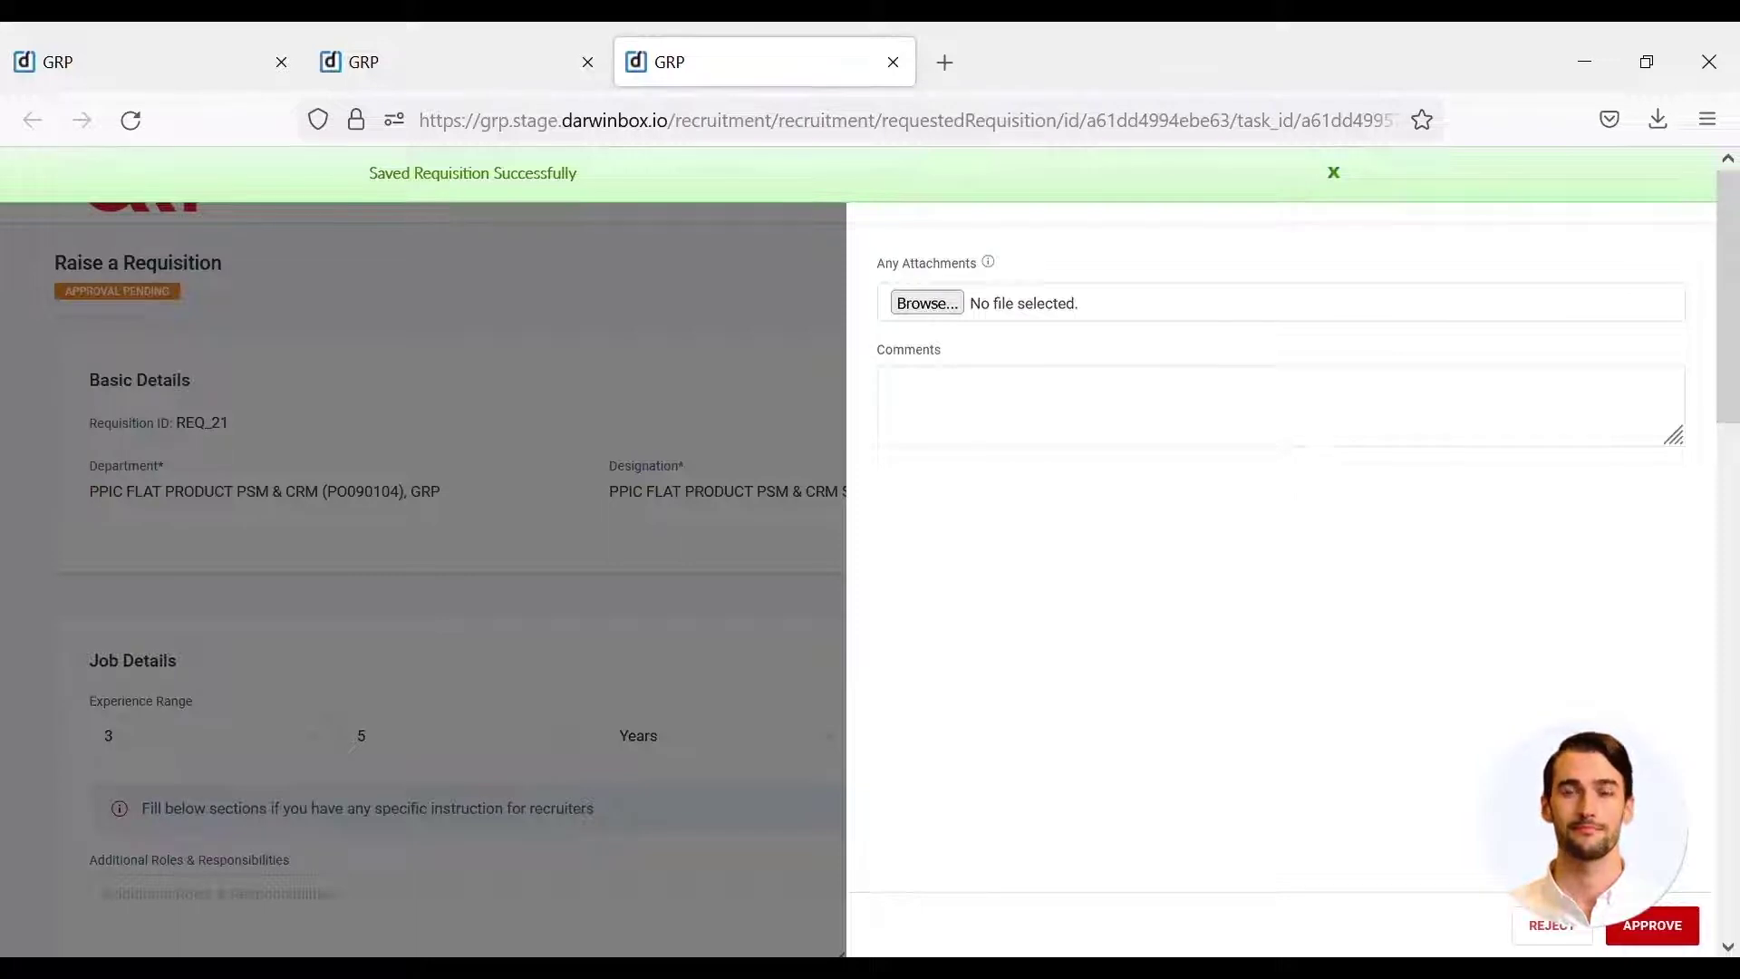
click(1646, 929)
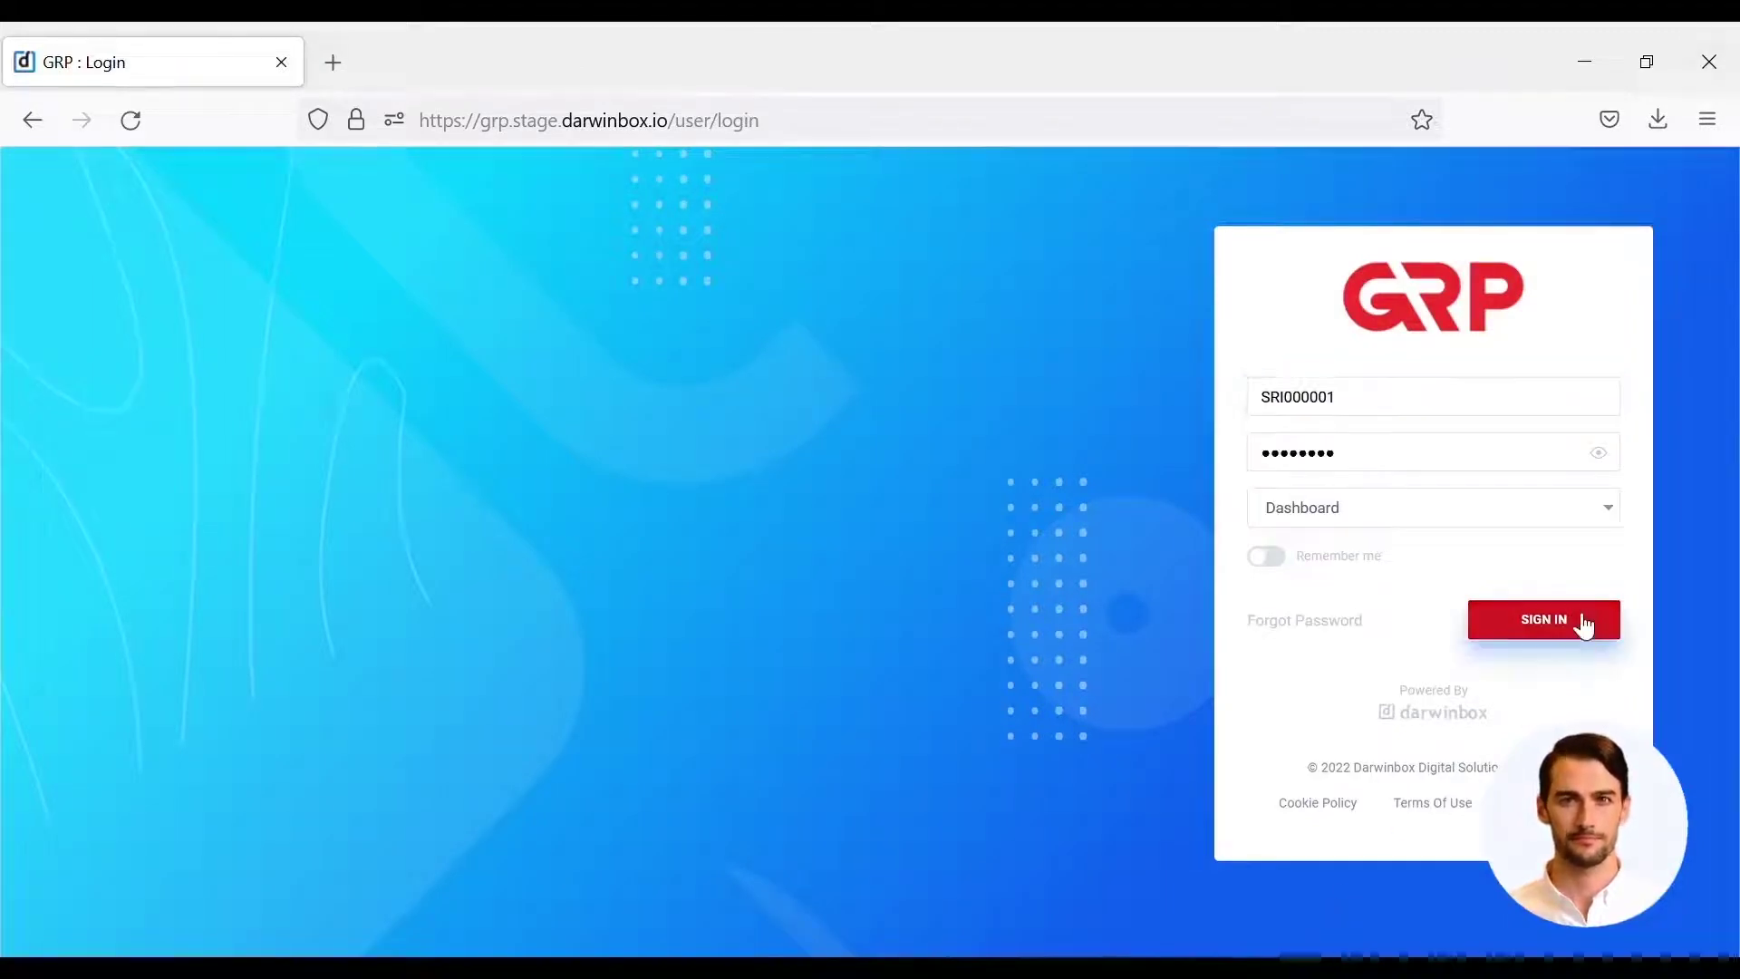
- Sign in as the third approver and open REQ_21's pending approval details from the Task Box in a new tab
click(1583, 623)
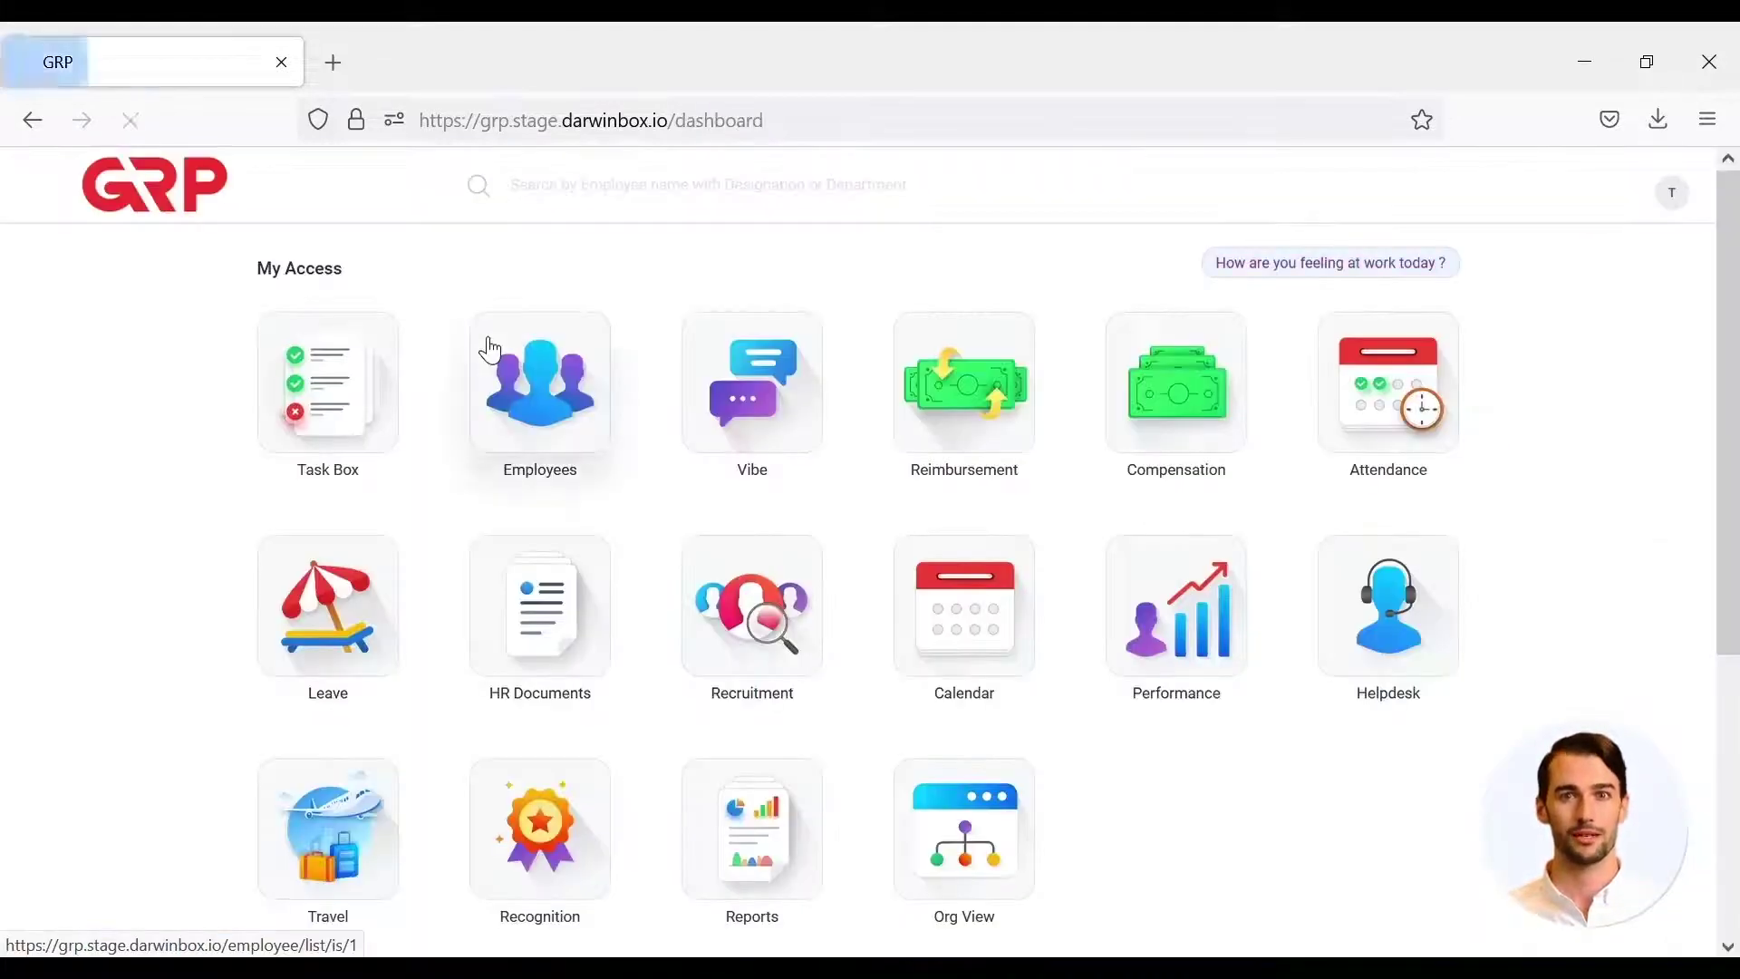
click(381, 397)
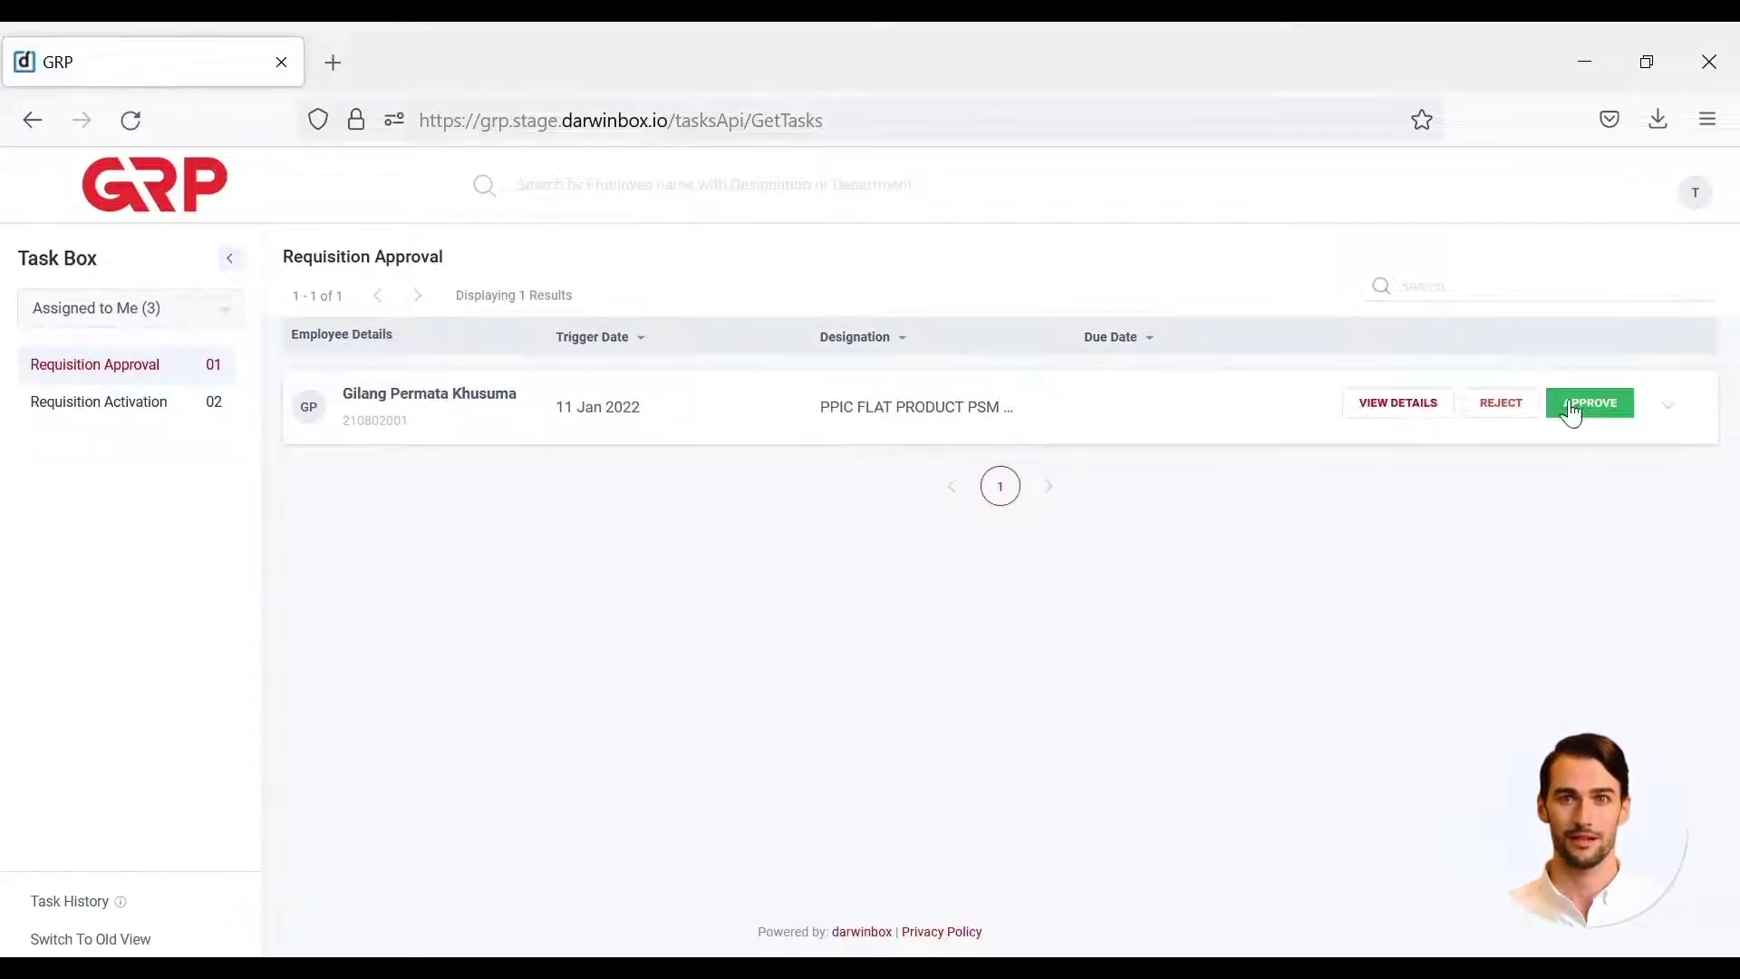
click(1416, 421)
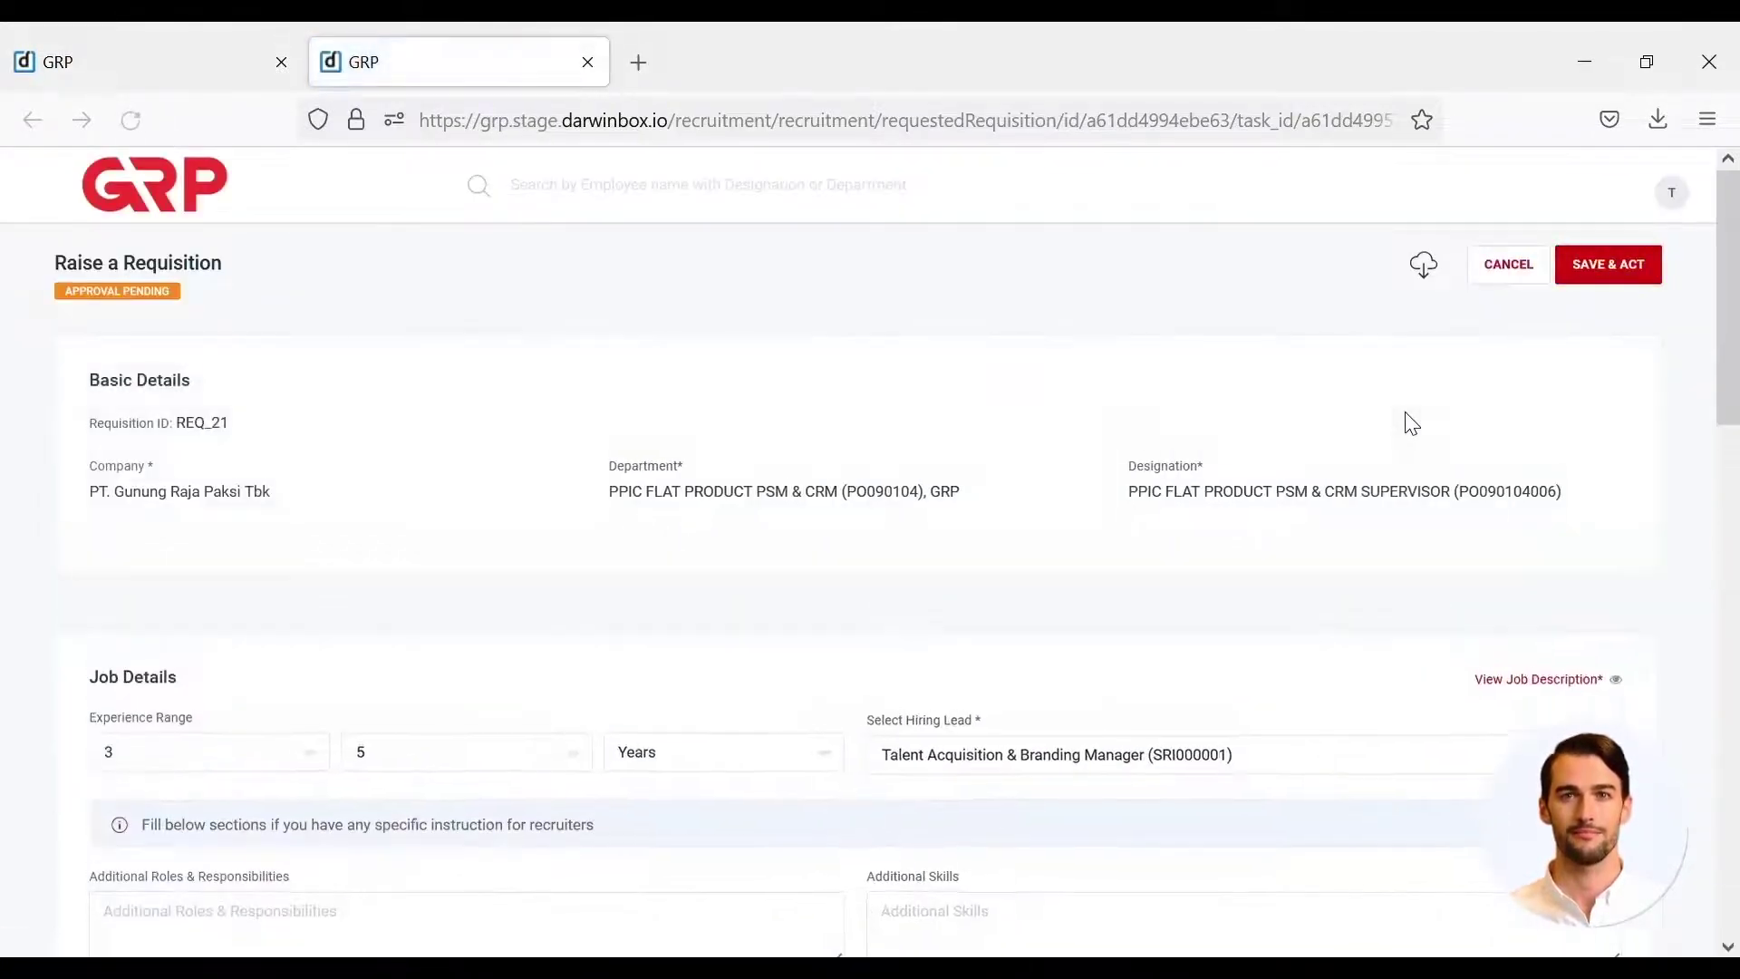
- Review requisition REQ_21 and approve it through SAVE & ACT, completing its third approval
scroll(1411, 424, down, 15)
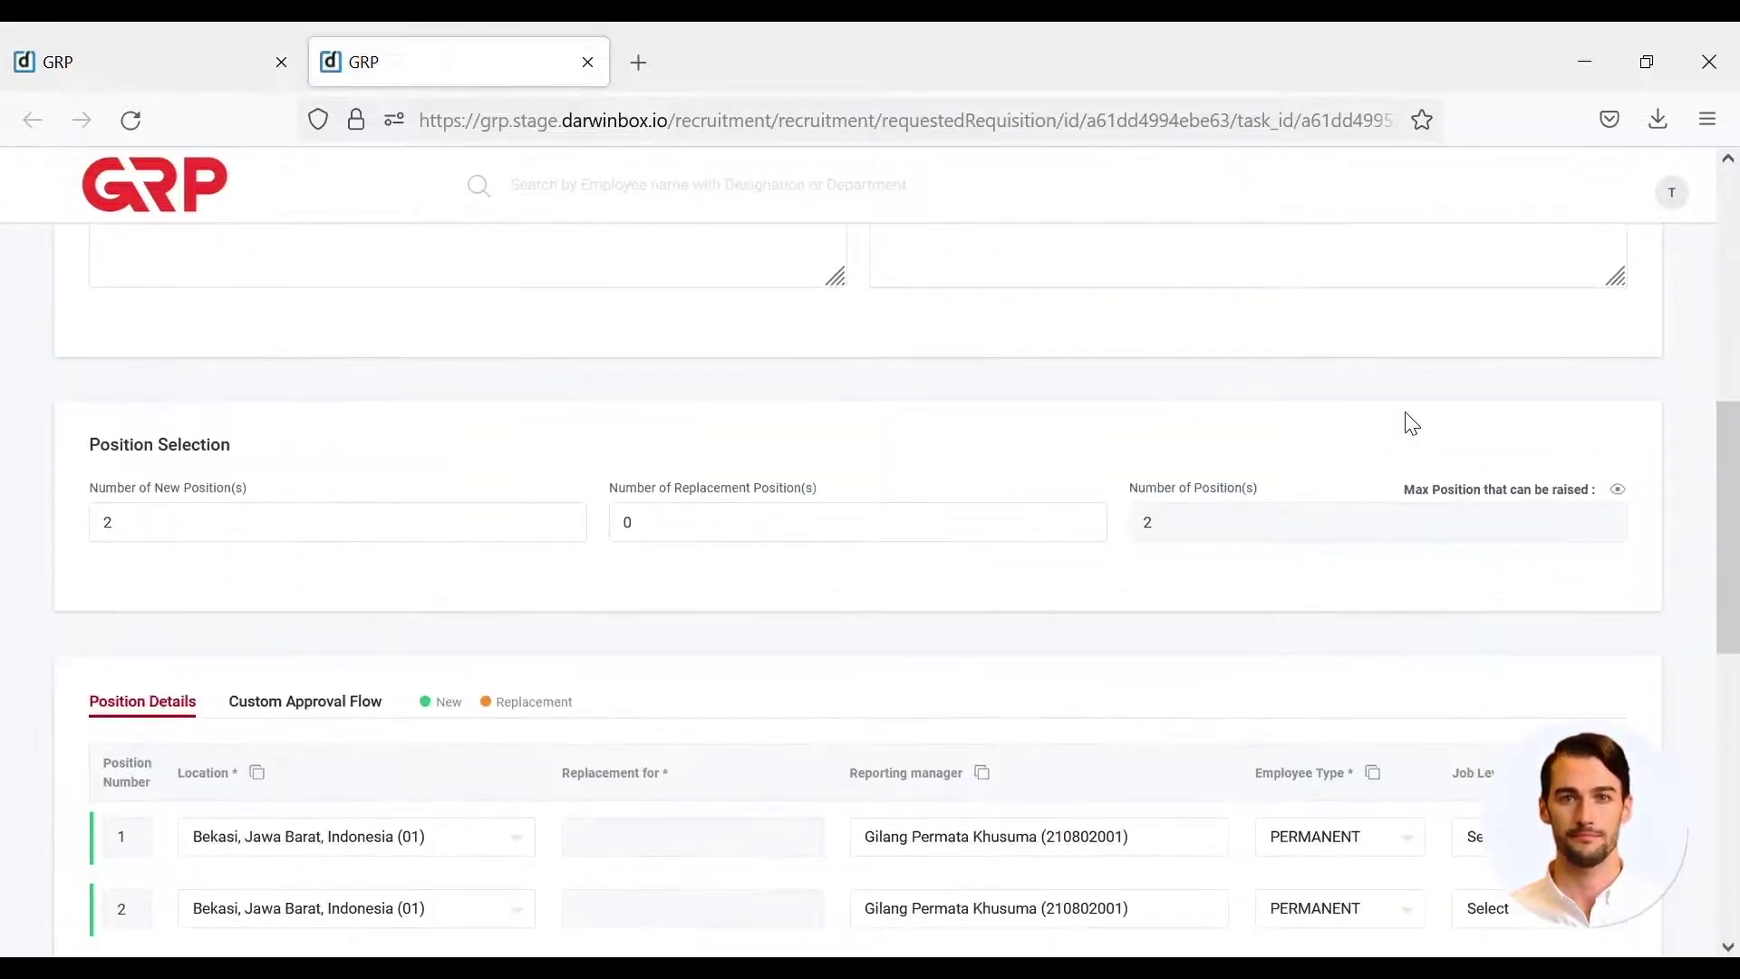
scroll(1411, 424, down, 1)
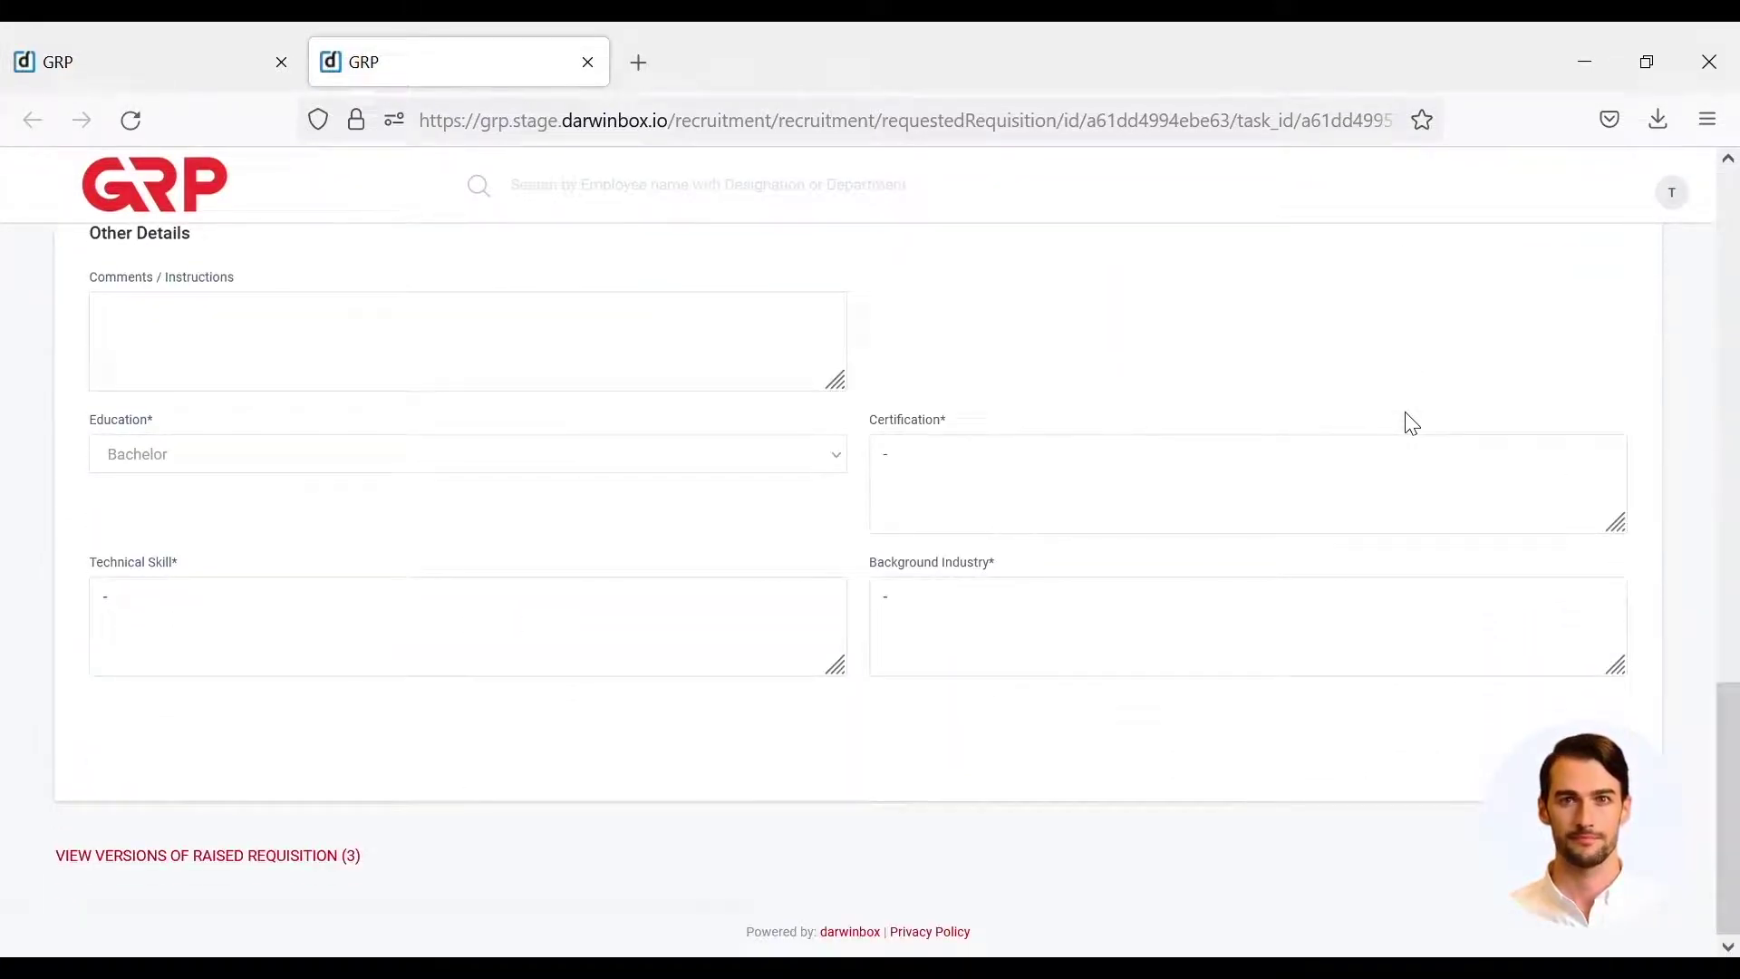
scroll(1411, 423, up, 15)
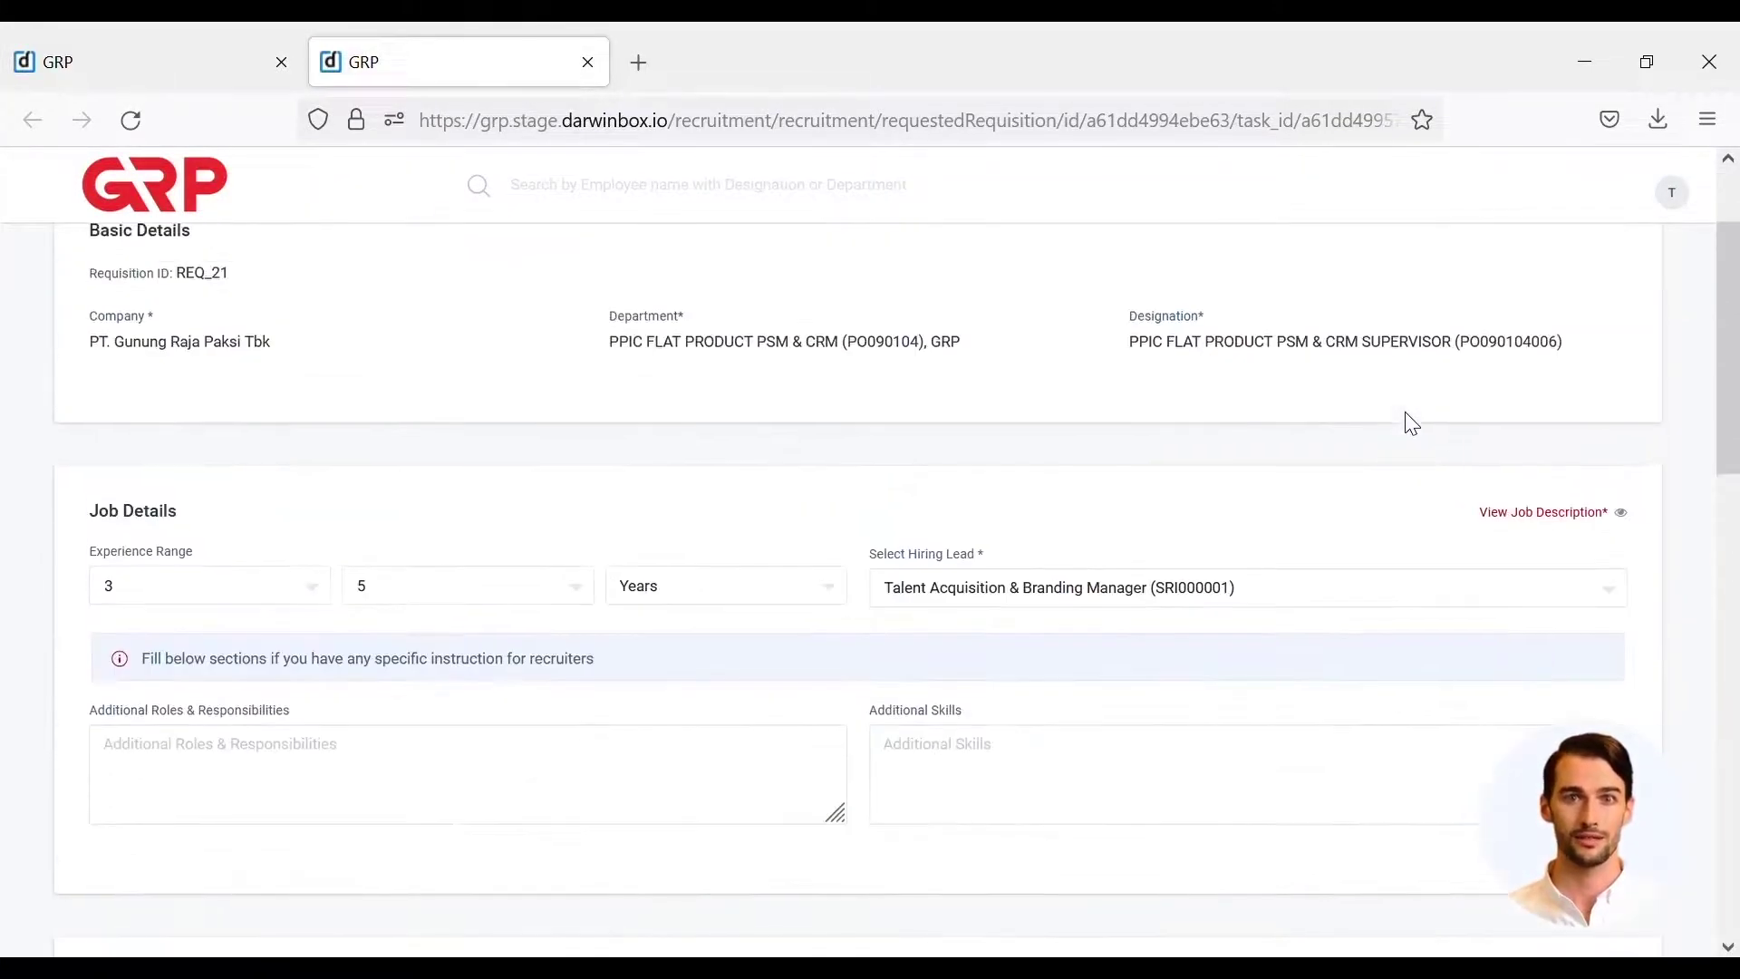
scroll(1411, 423, up, 2)
click(1607, 268)
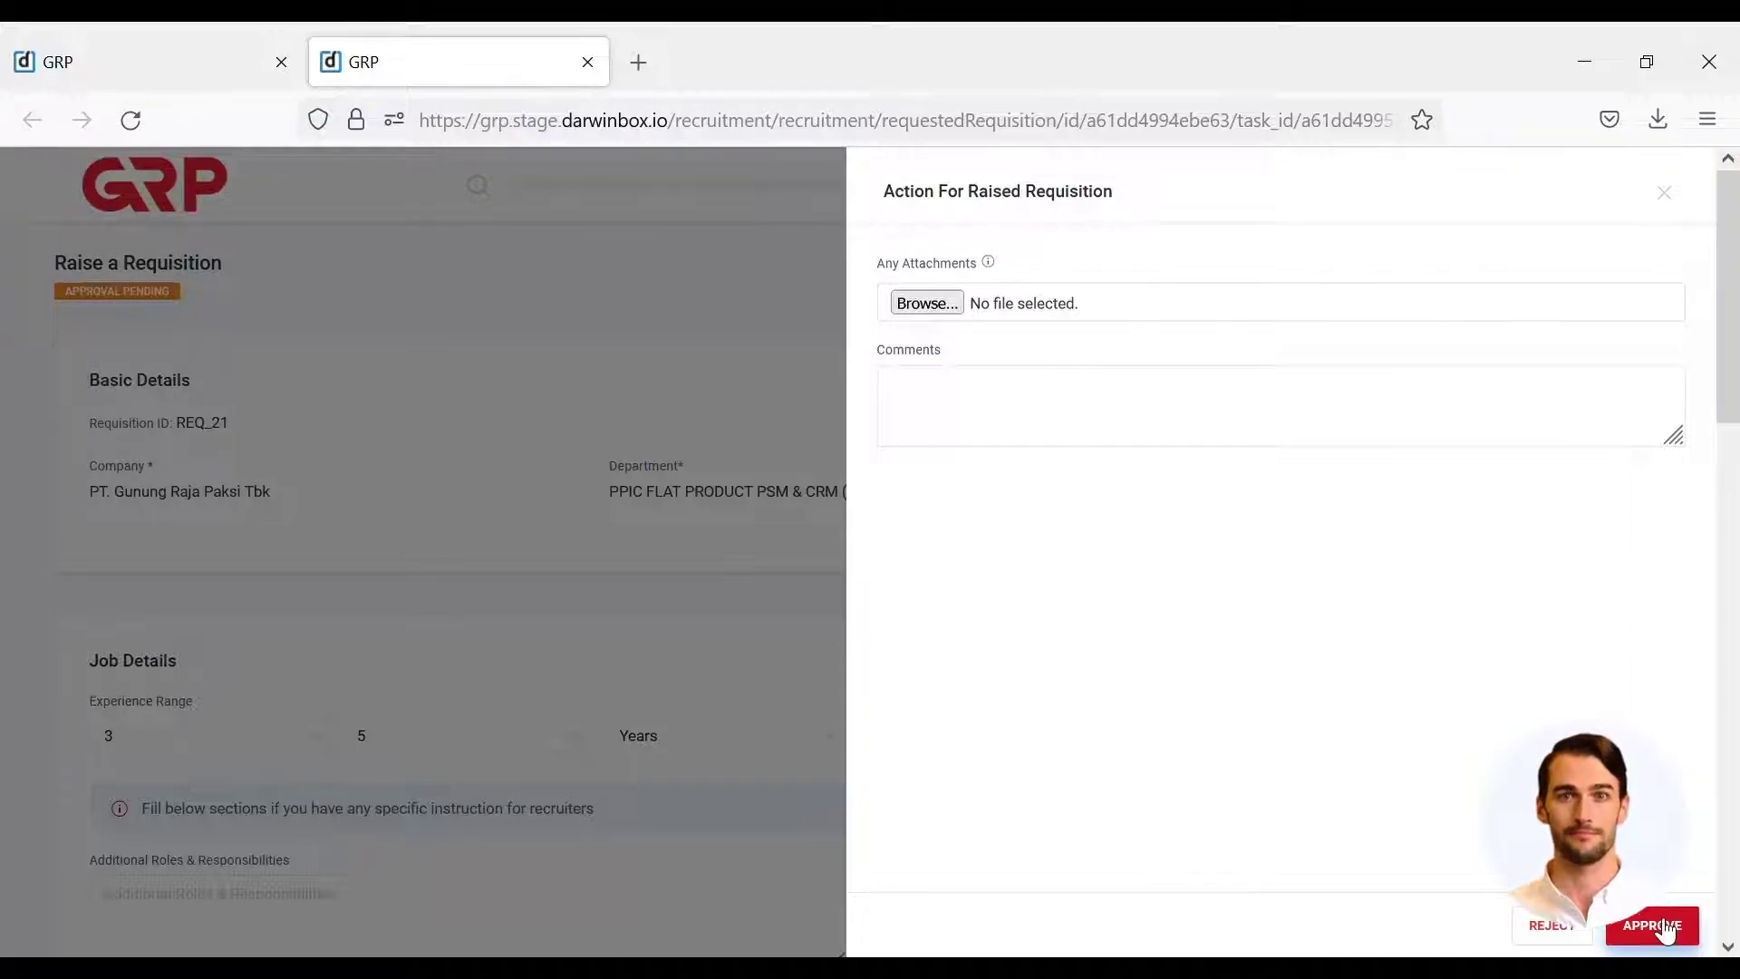
click(1664, 929)
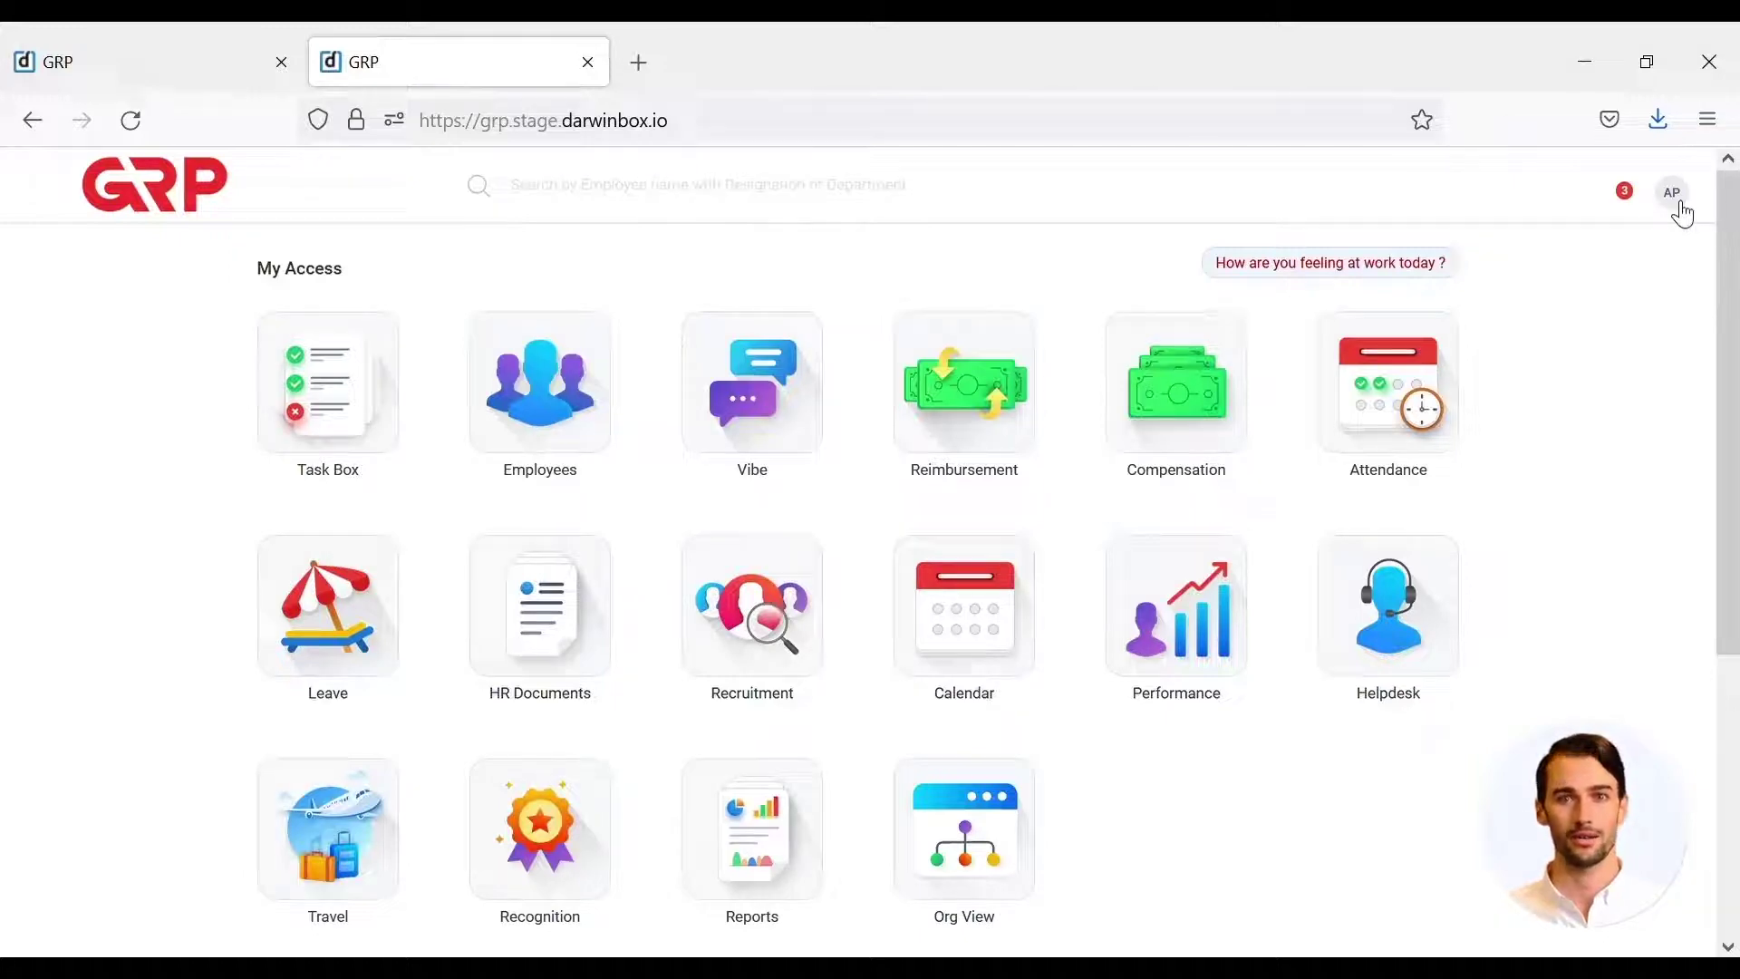
- Go to Profile > Workflows from the avatar menu and start a new request with ADD REQUEST
click(1676, 201)
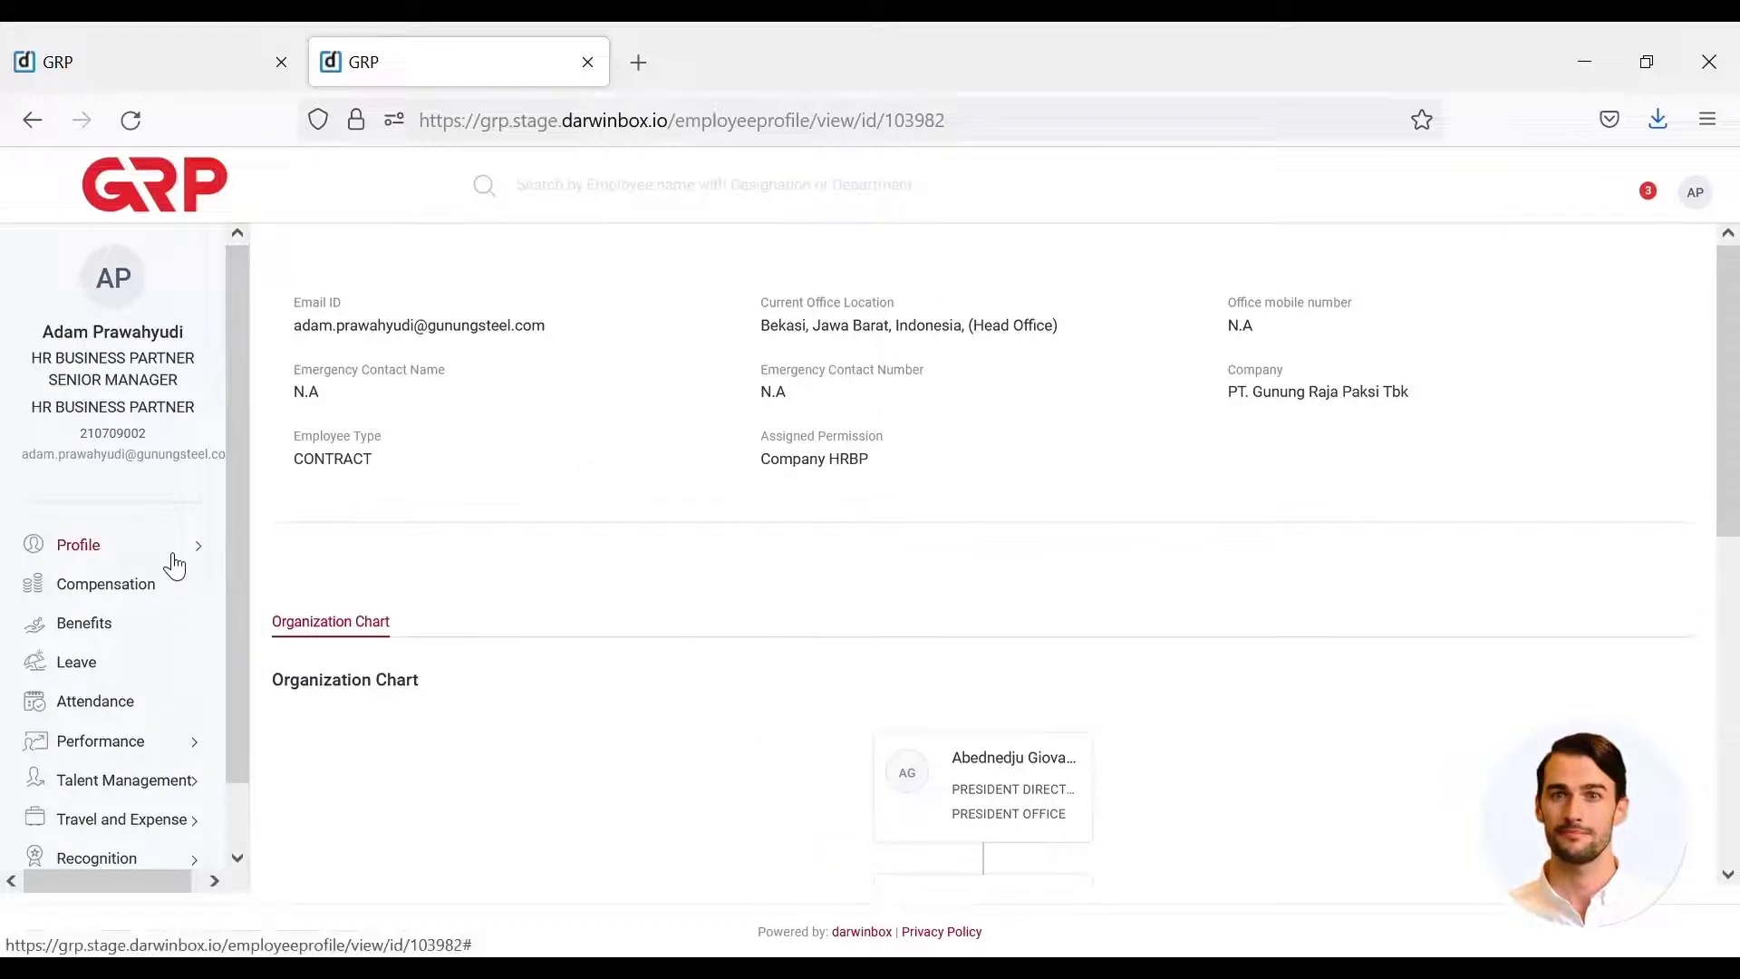
click(172, 564)
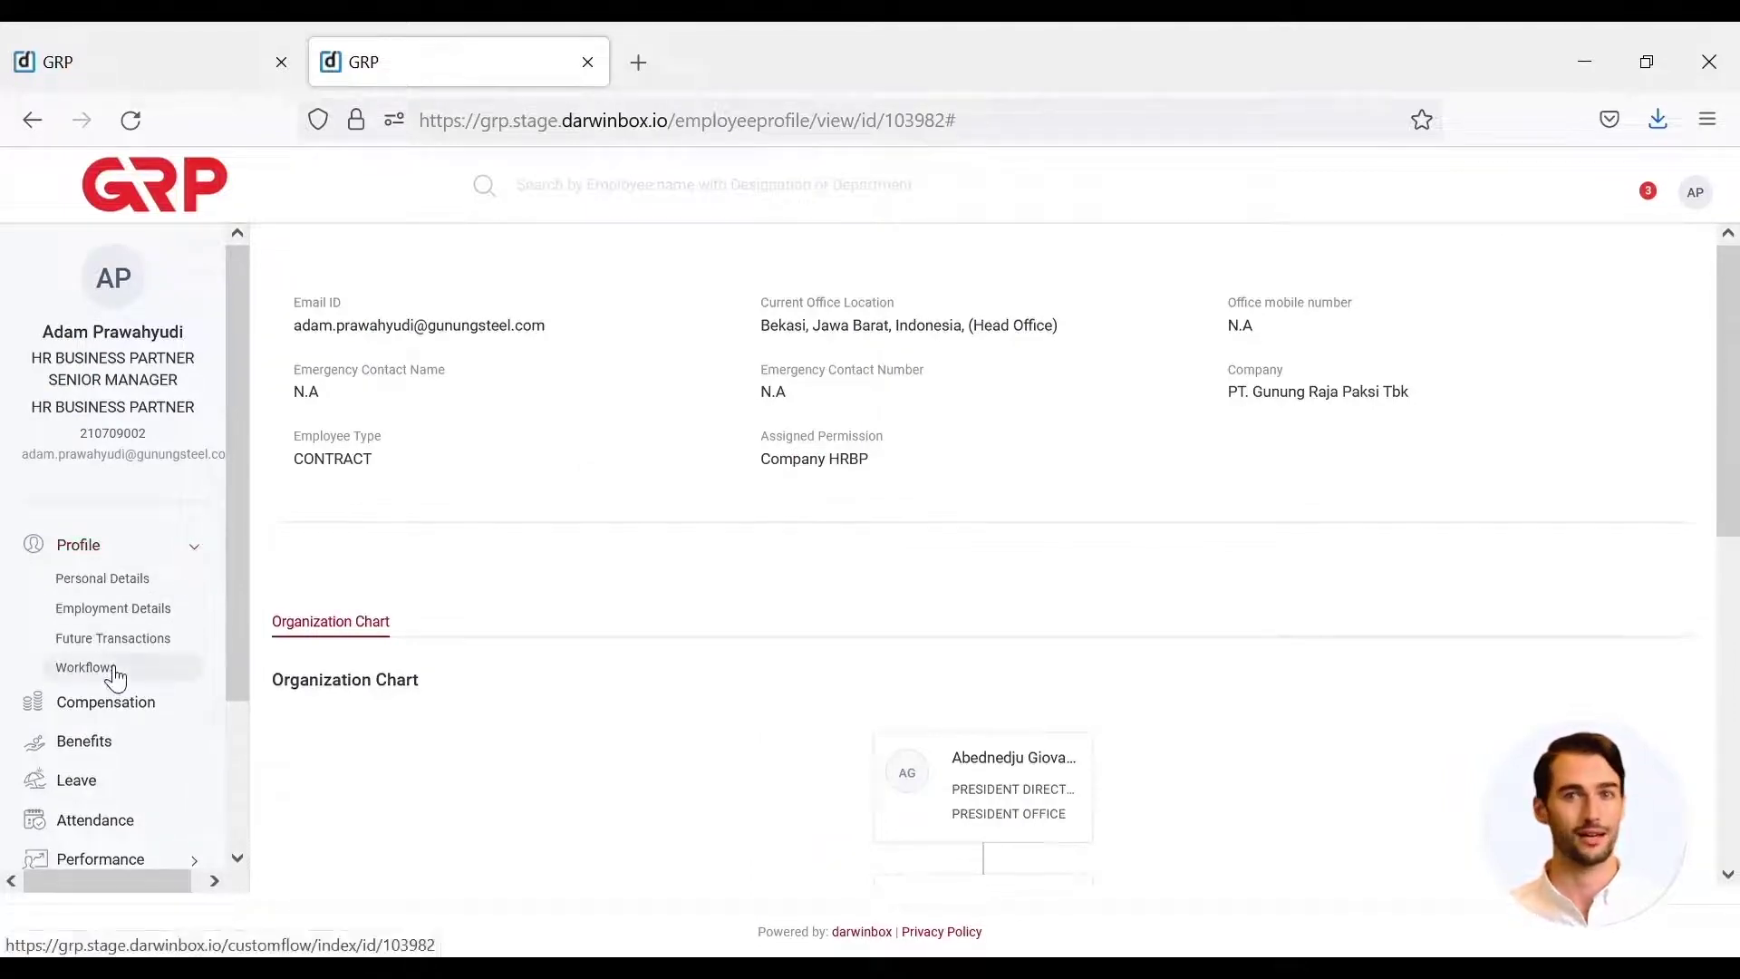
click(116, 675)
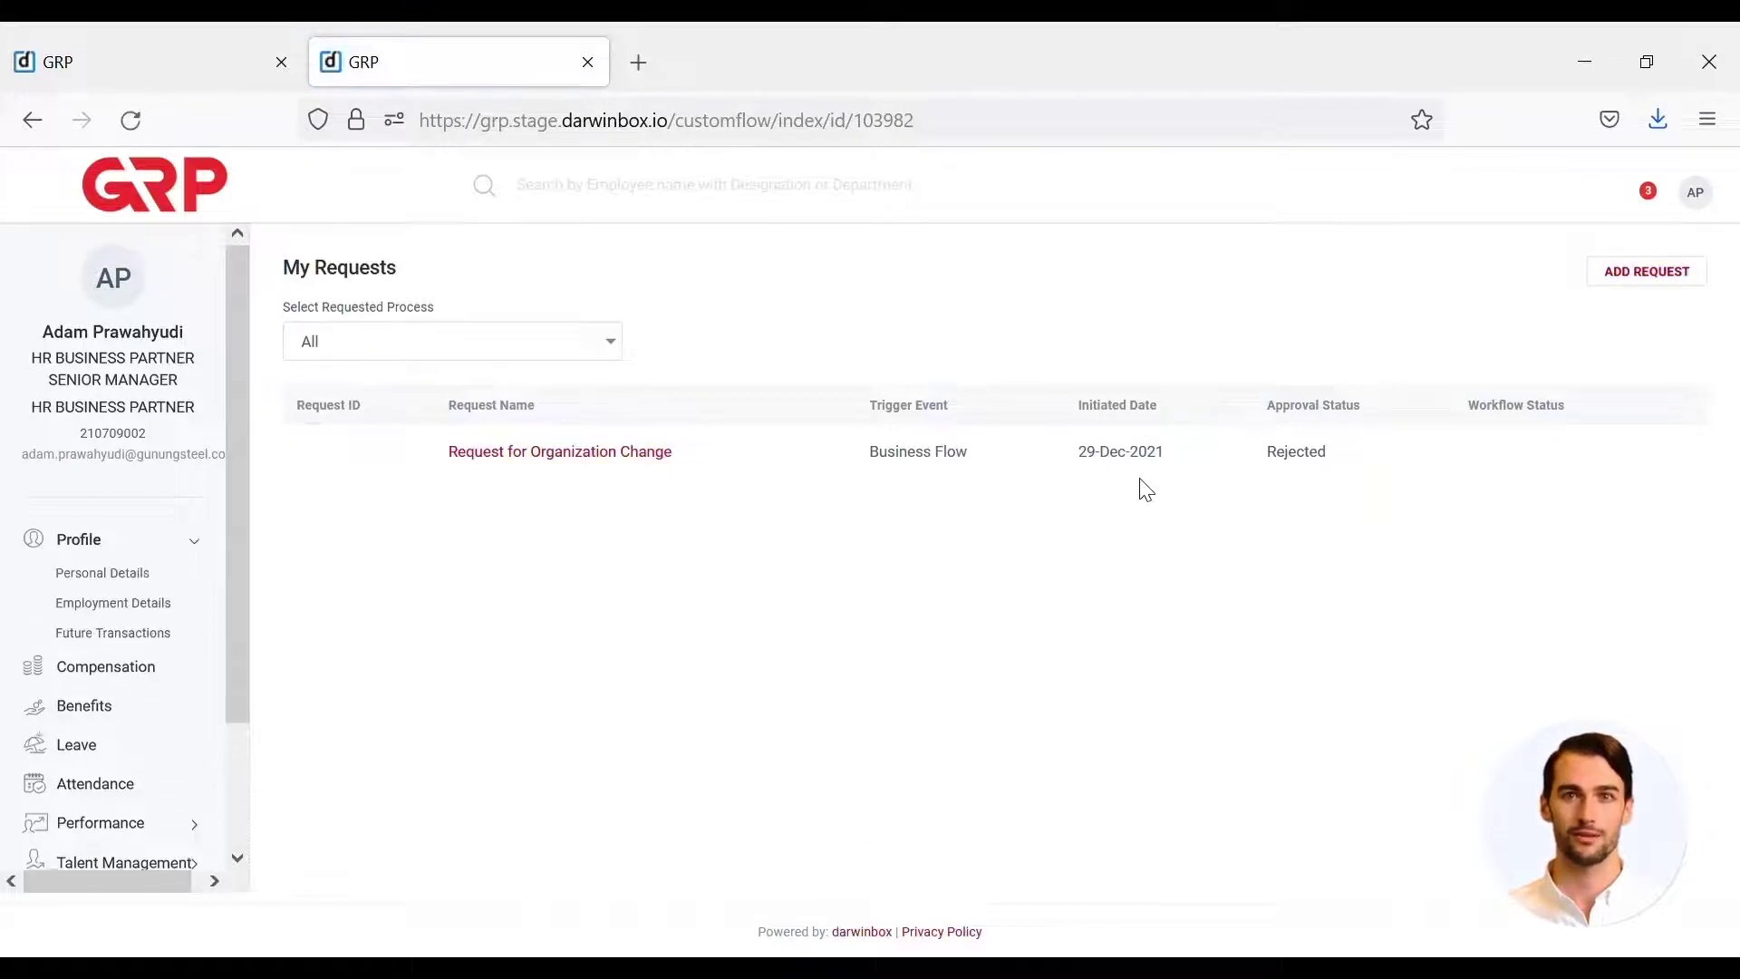
click(1685, 286)
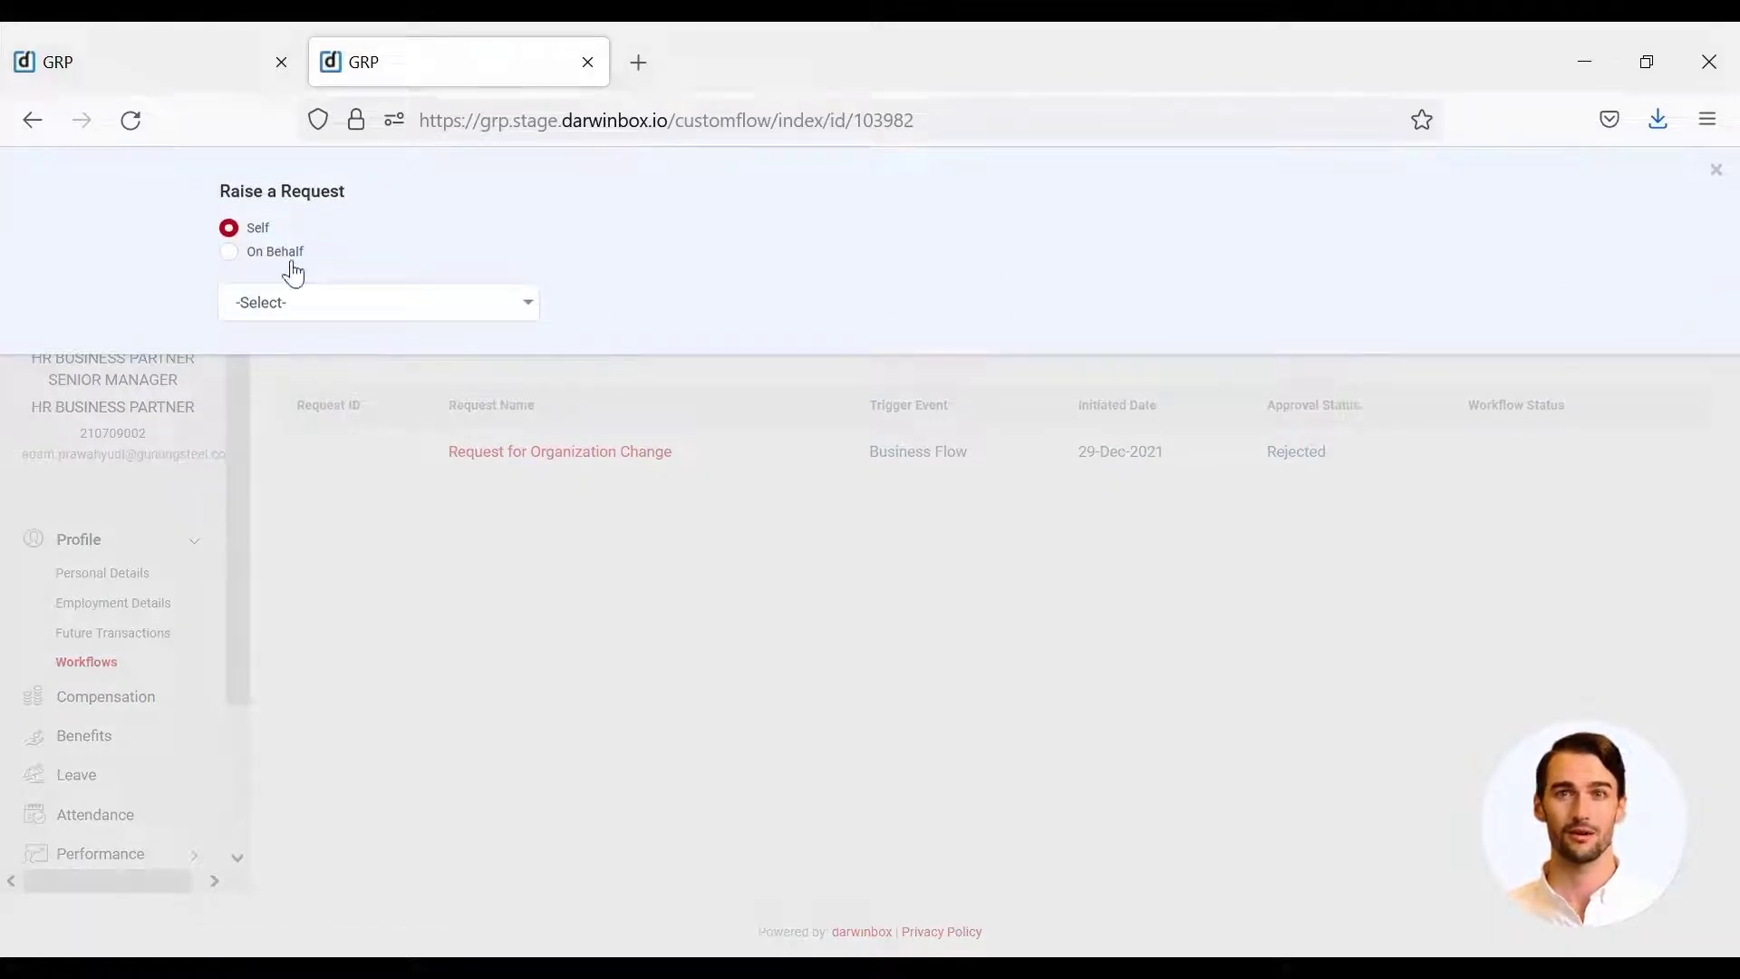
- Raise the request On Behalf of the searched employee and choose Request for Organization Change
click(292, 263)
click(310, 336)
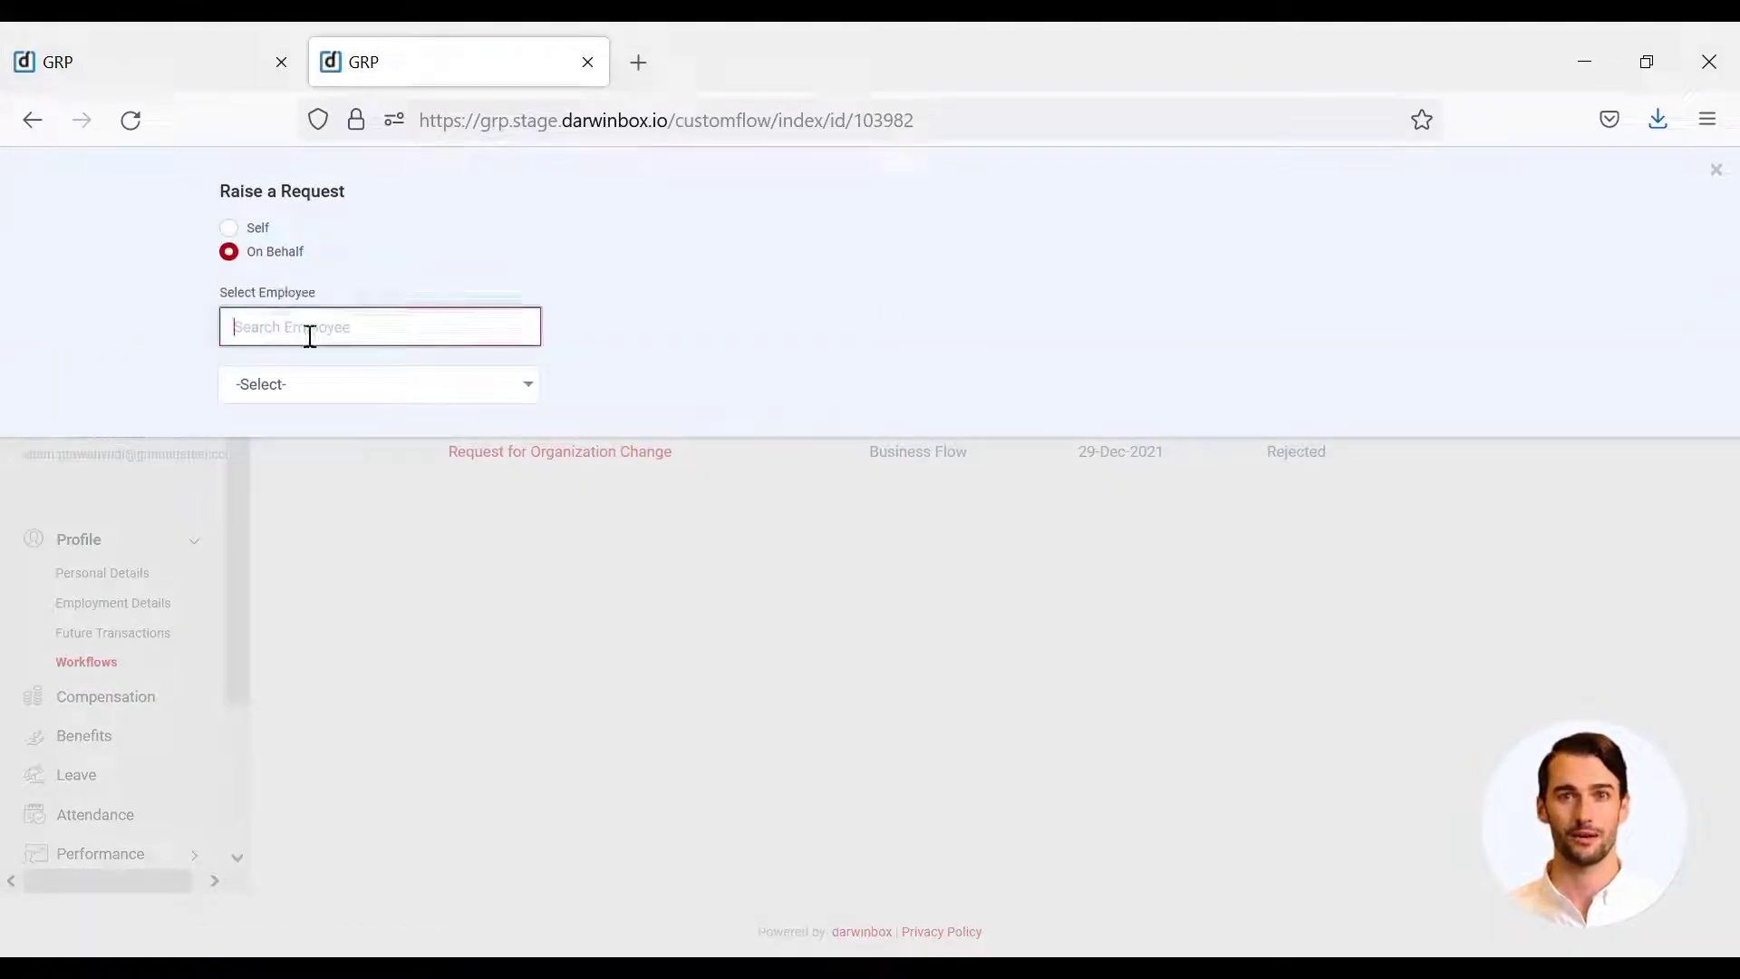
text(gi)
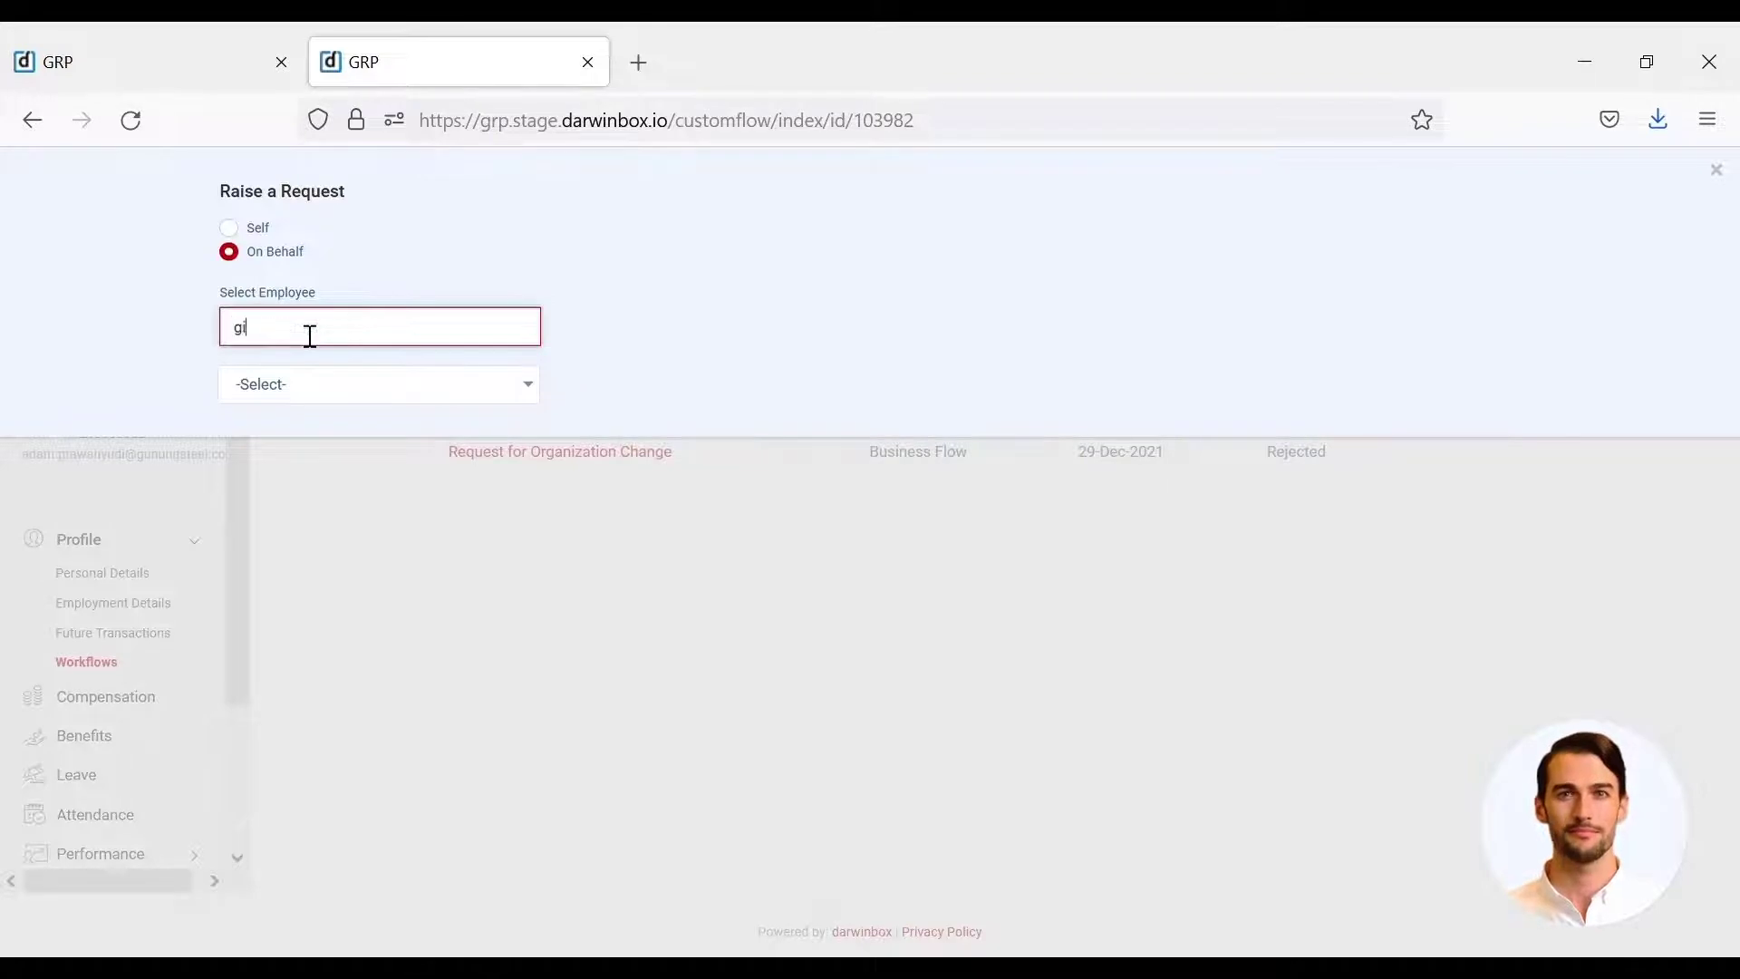
text(lang)
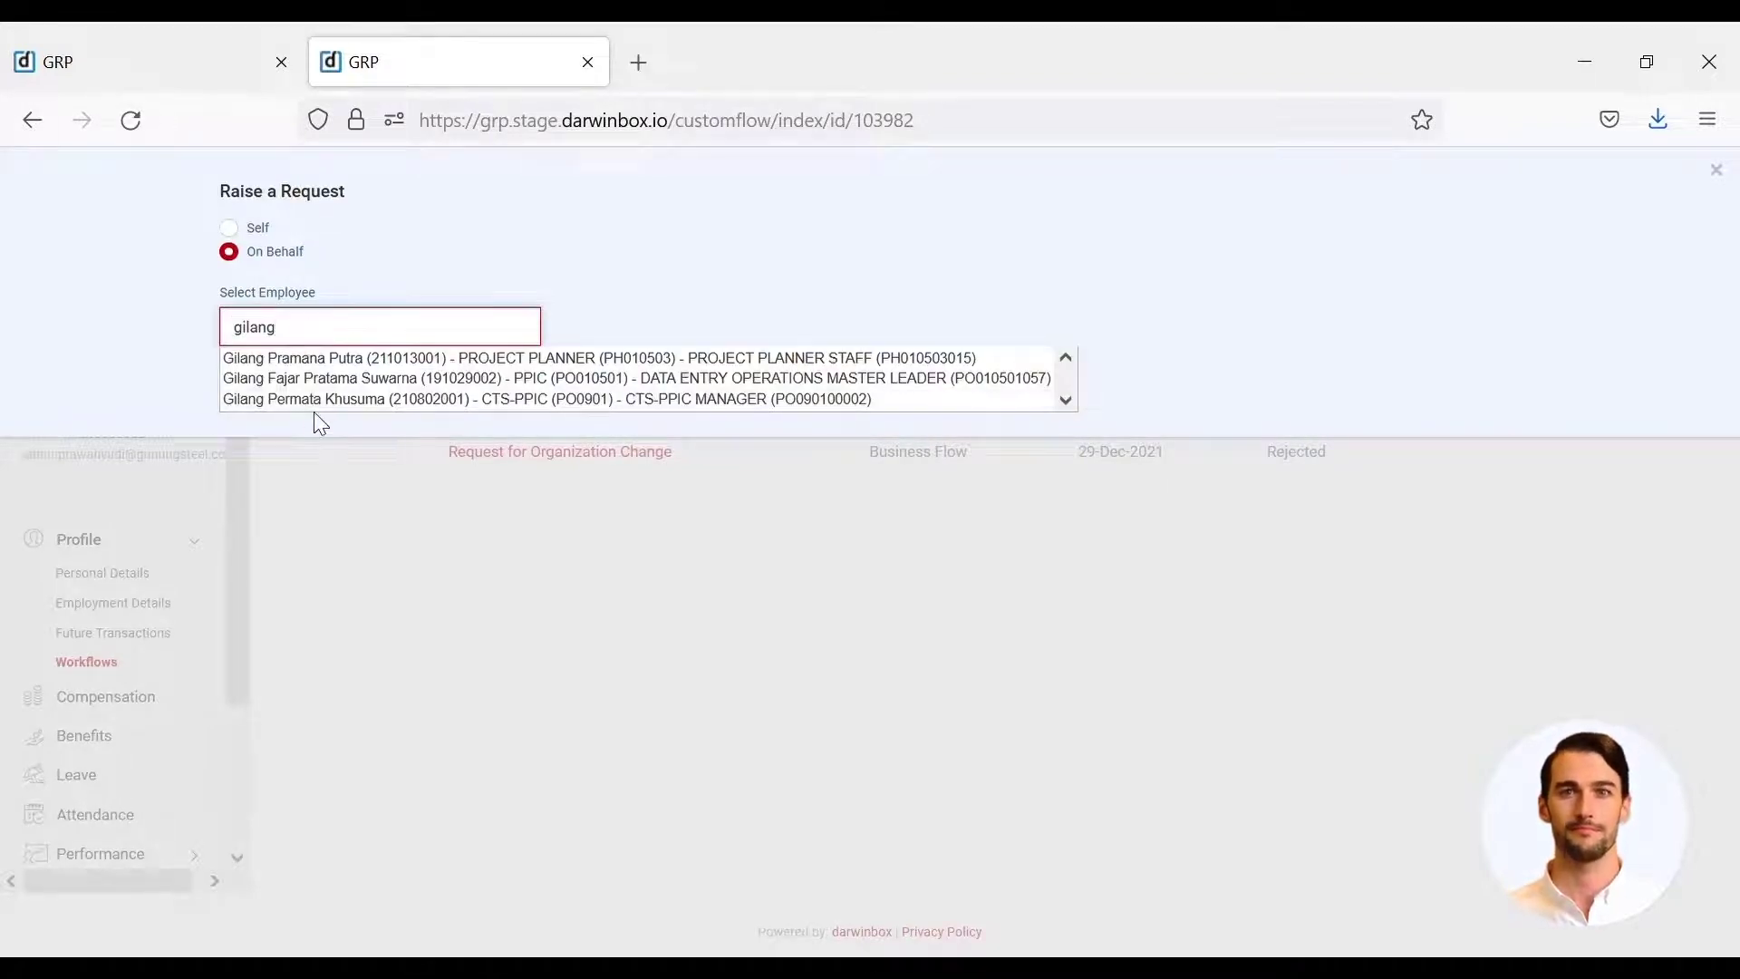
click(315, 400)
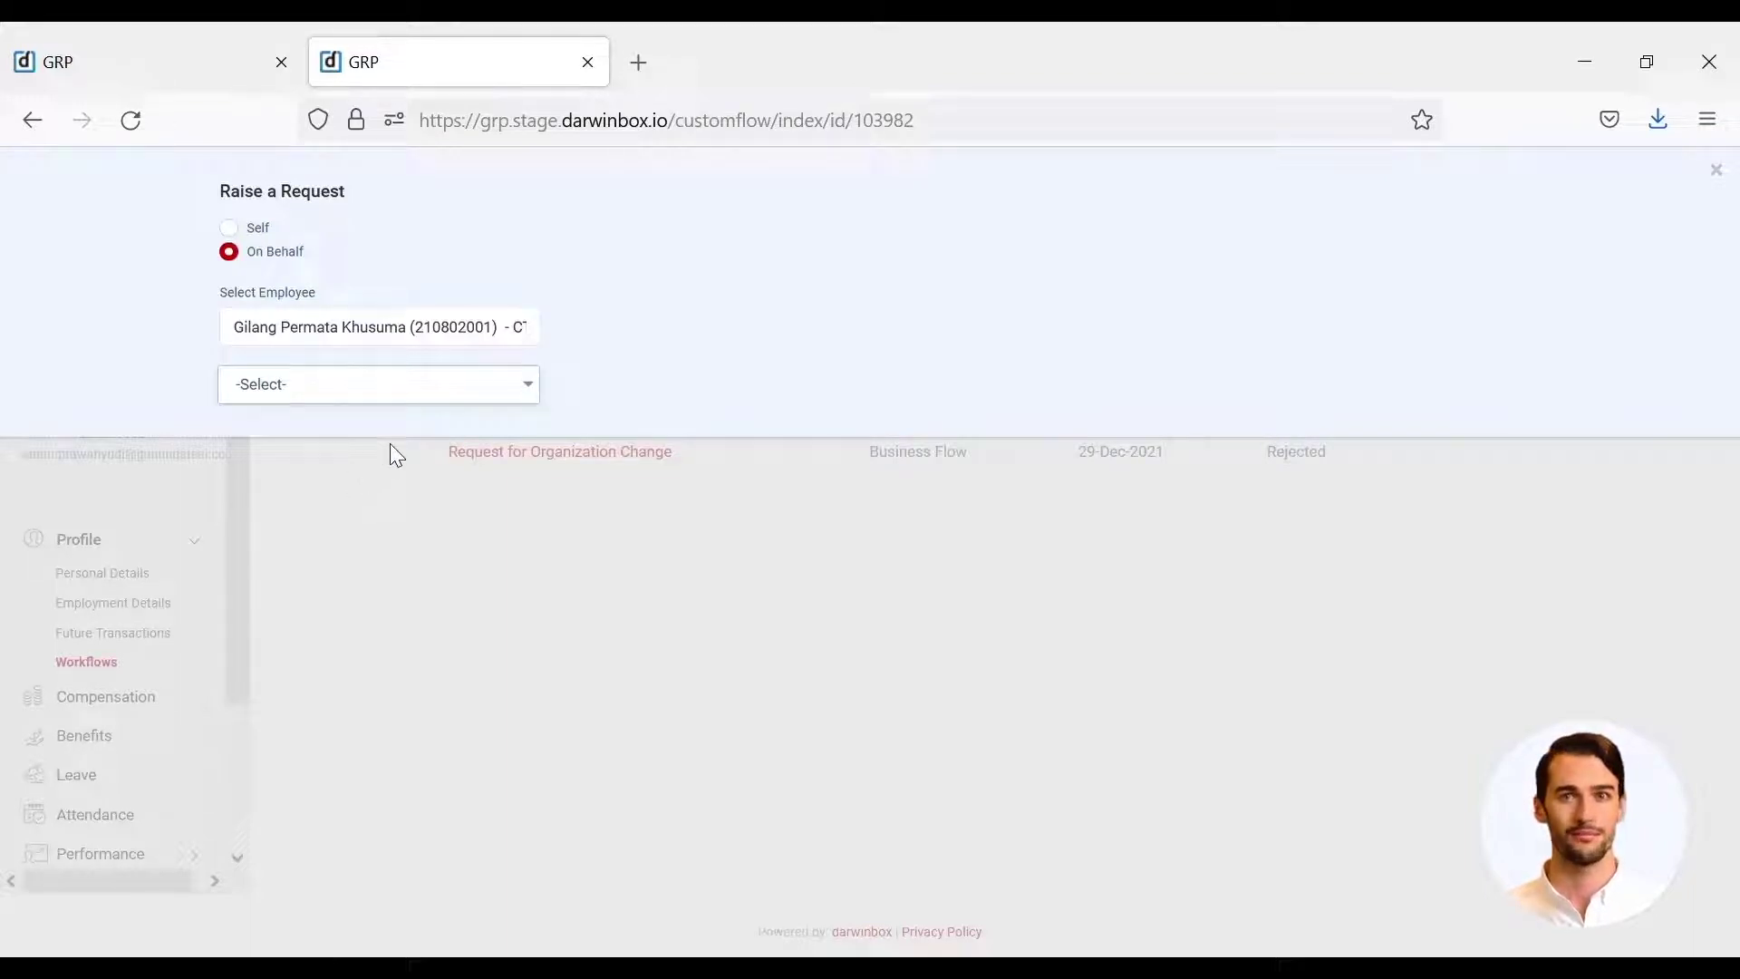
click(417, 445)
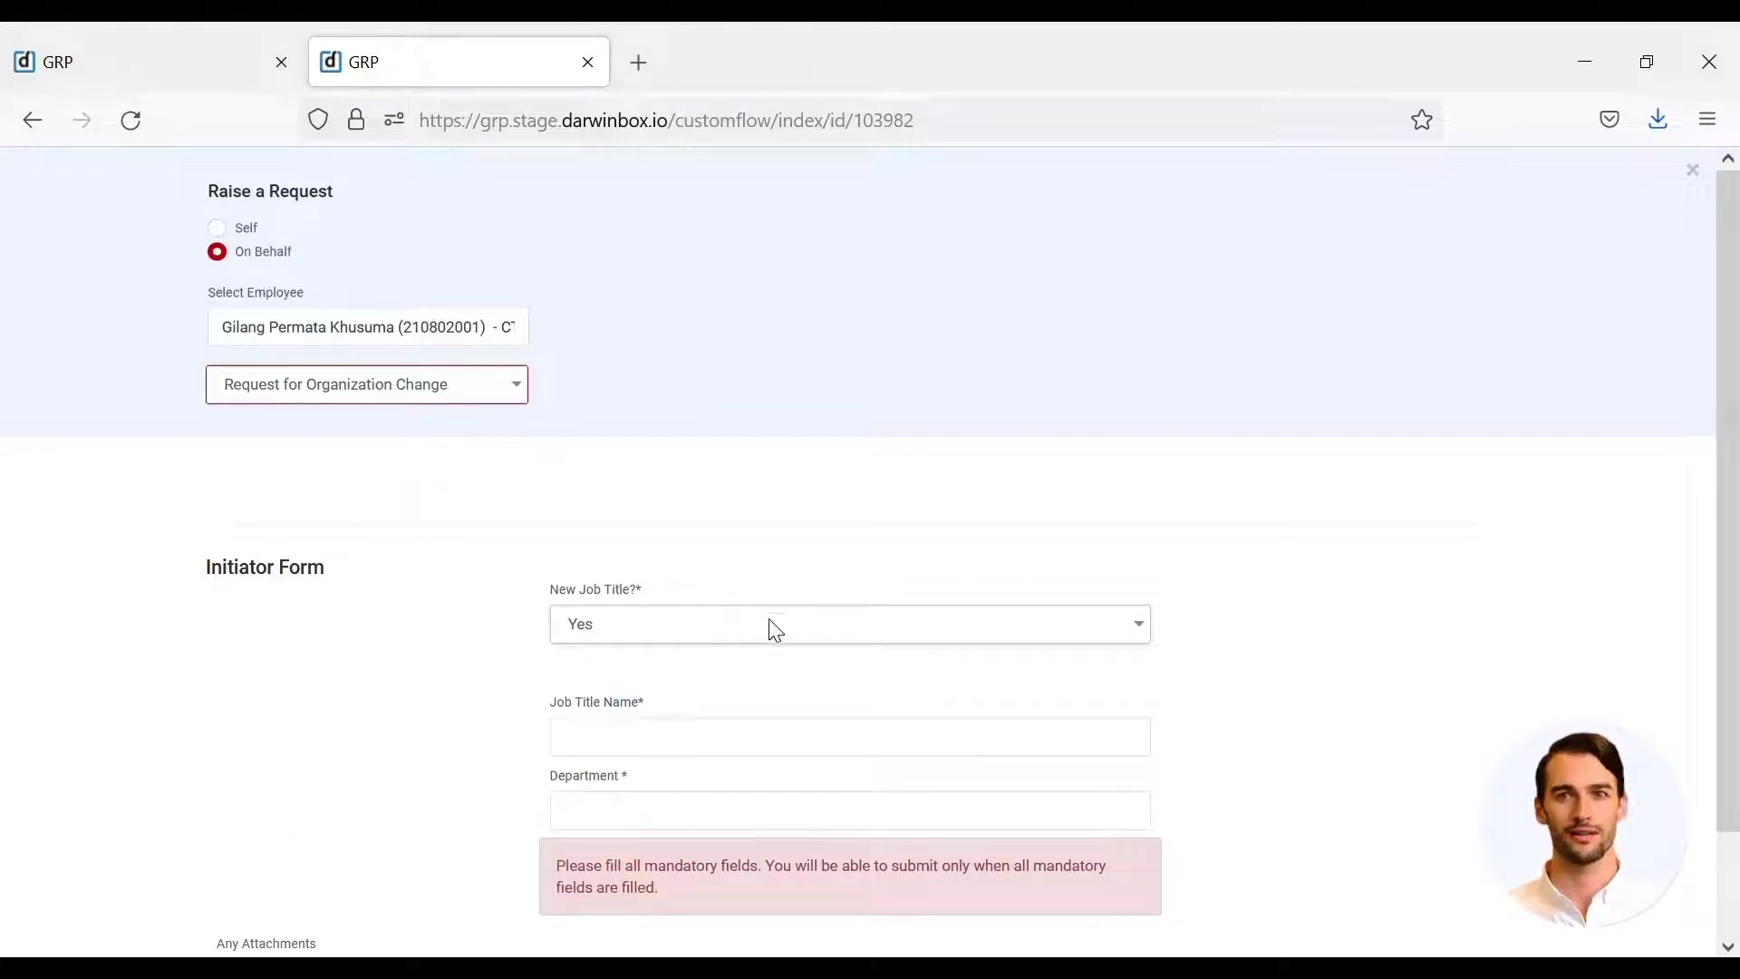
- Enter job title PPIC FLAT PRODUCT PSM & CRM SUPERVISOR and the PPIC department, then submit
scroll(775, 630, down, 2)
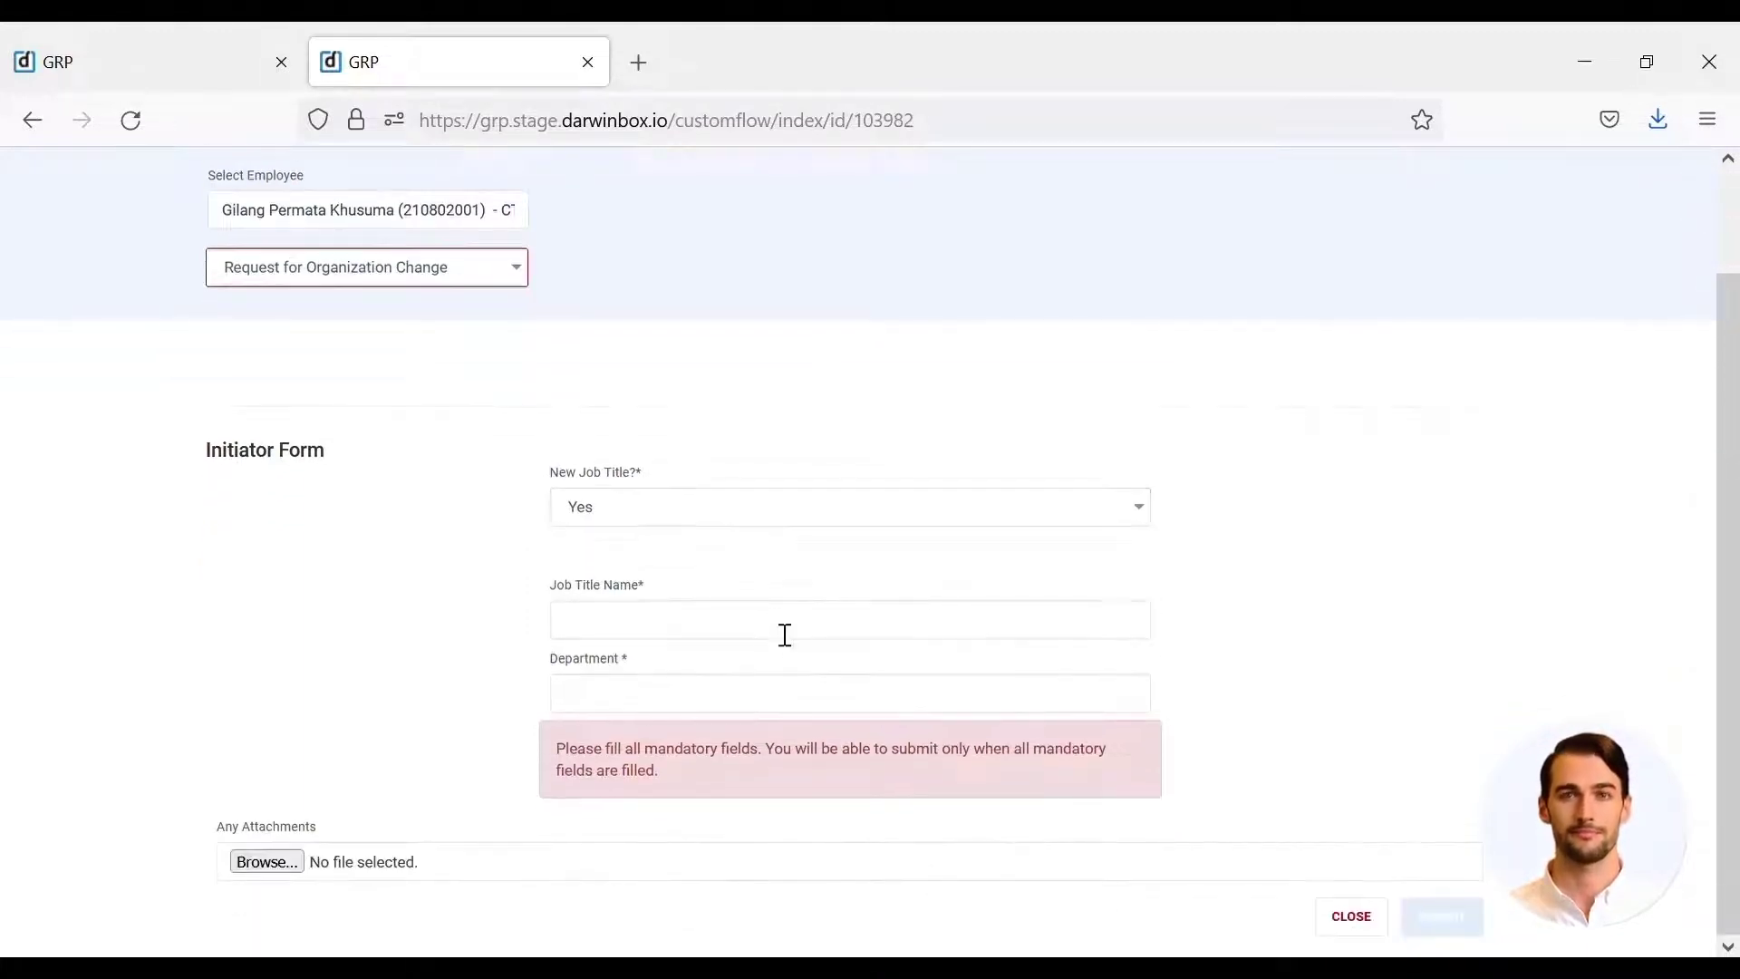
click(780, 633)
text(PPIC FLAT PRODUCT PSM & CRM SUPERVISOR)
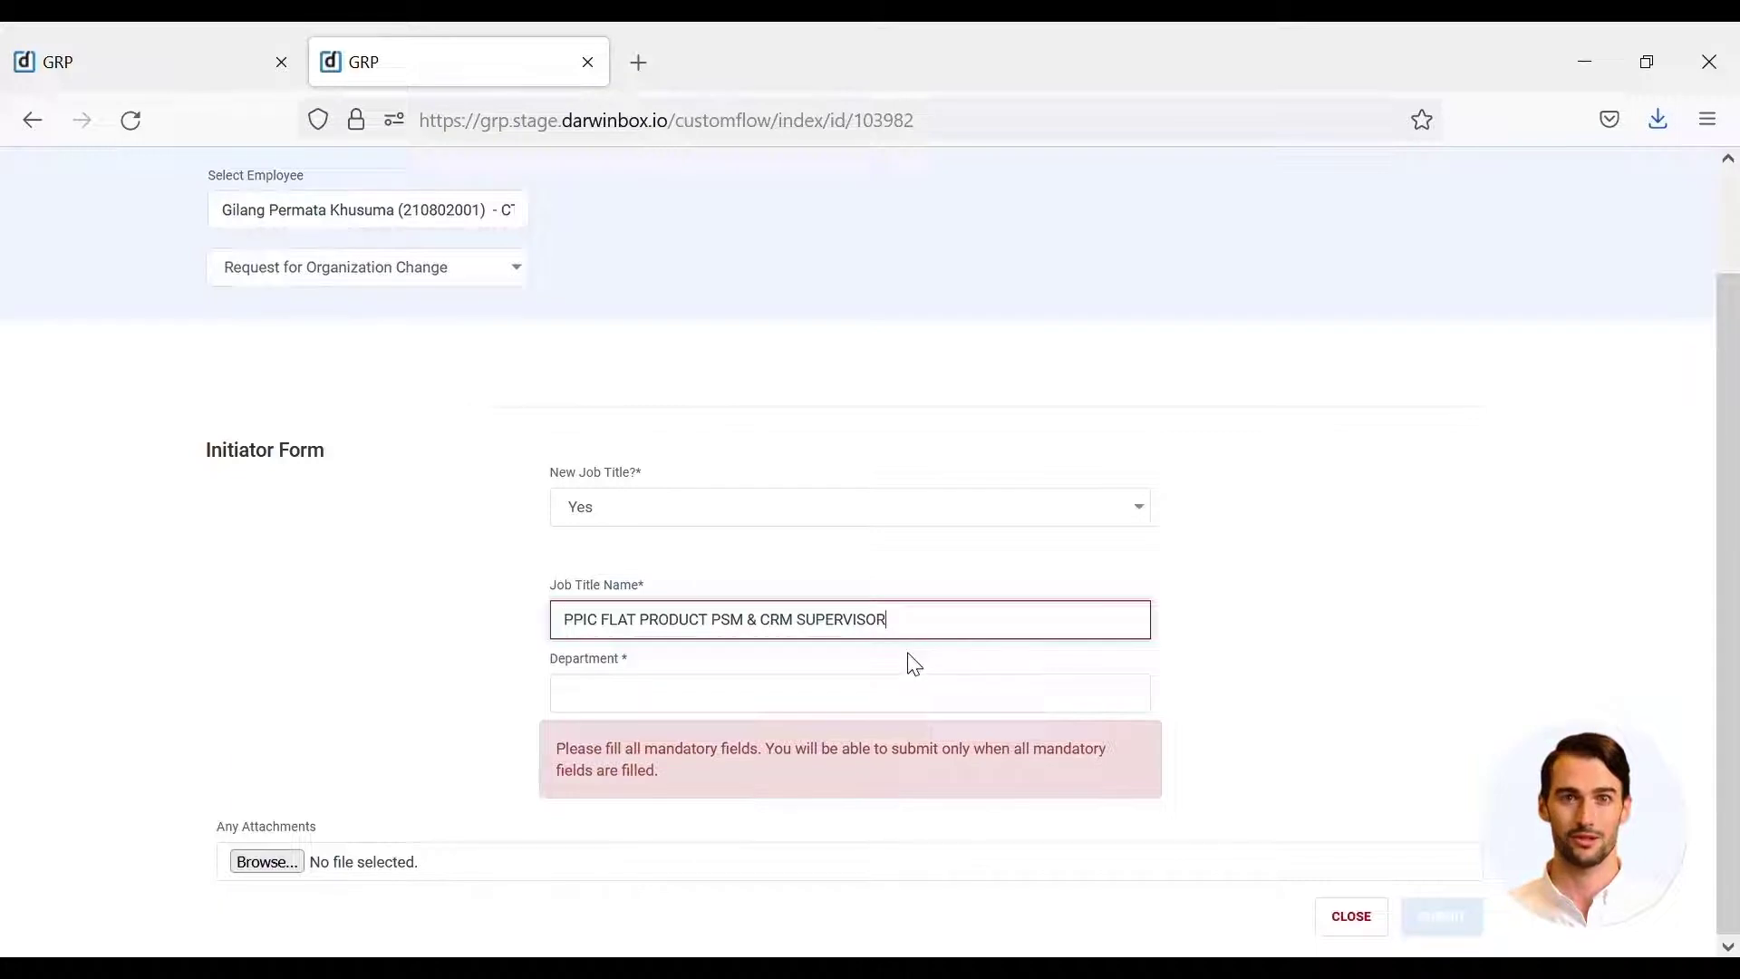
click(888, 711)
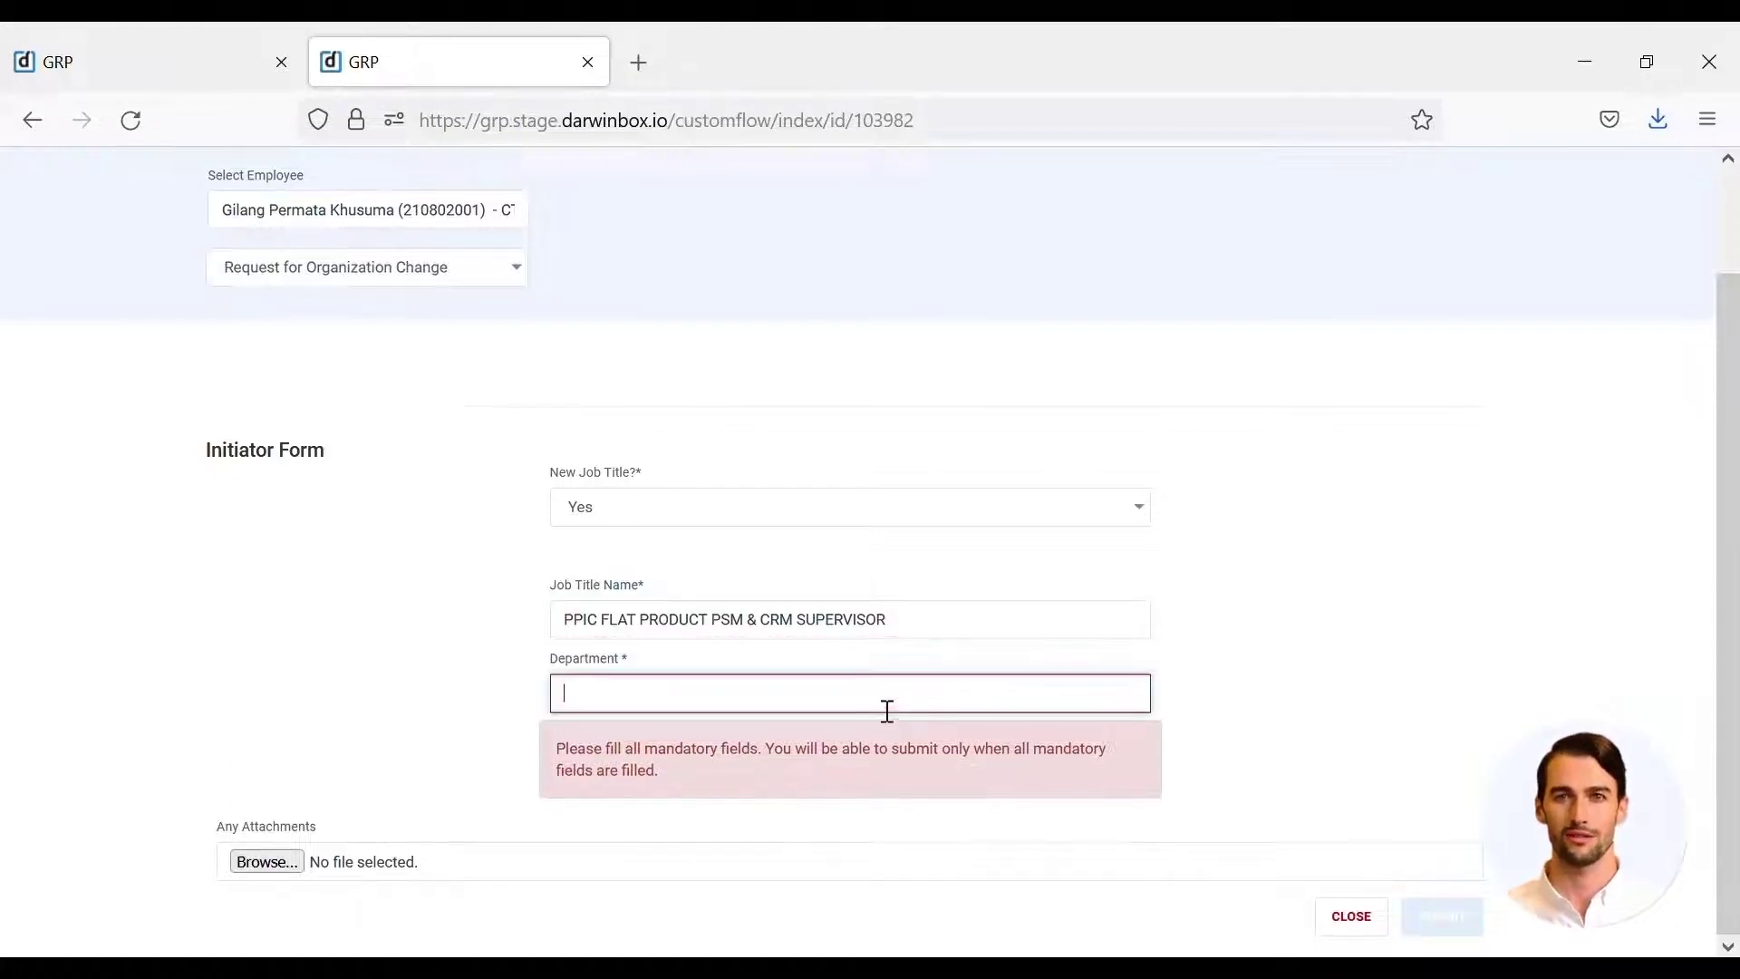
text(pp)
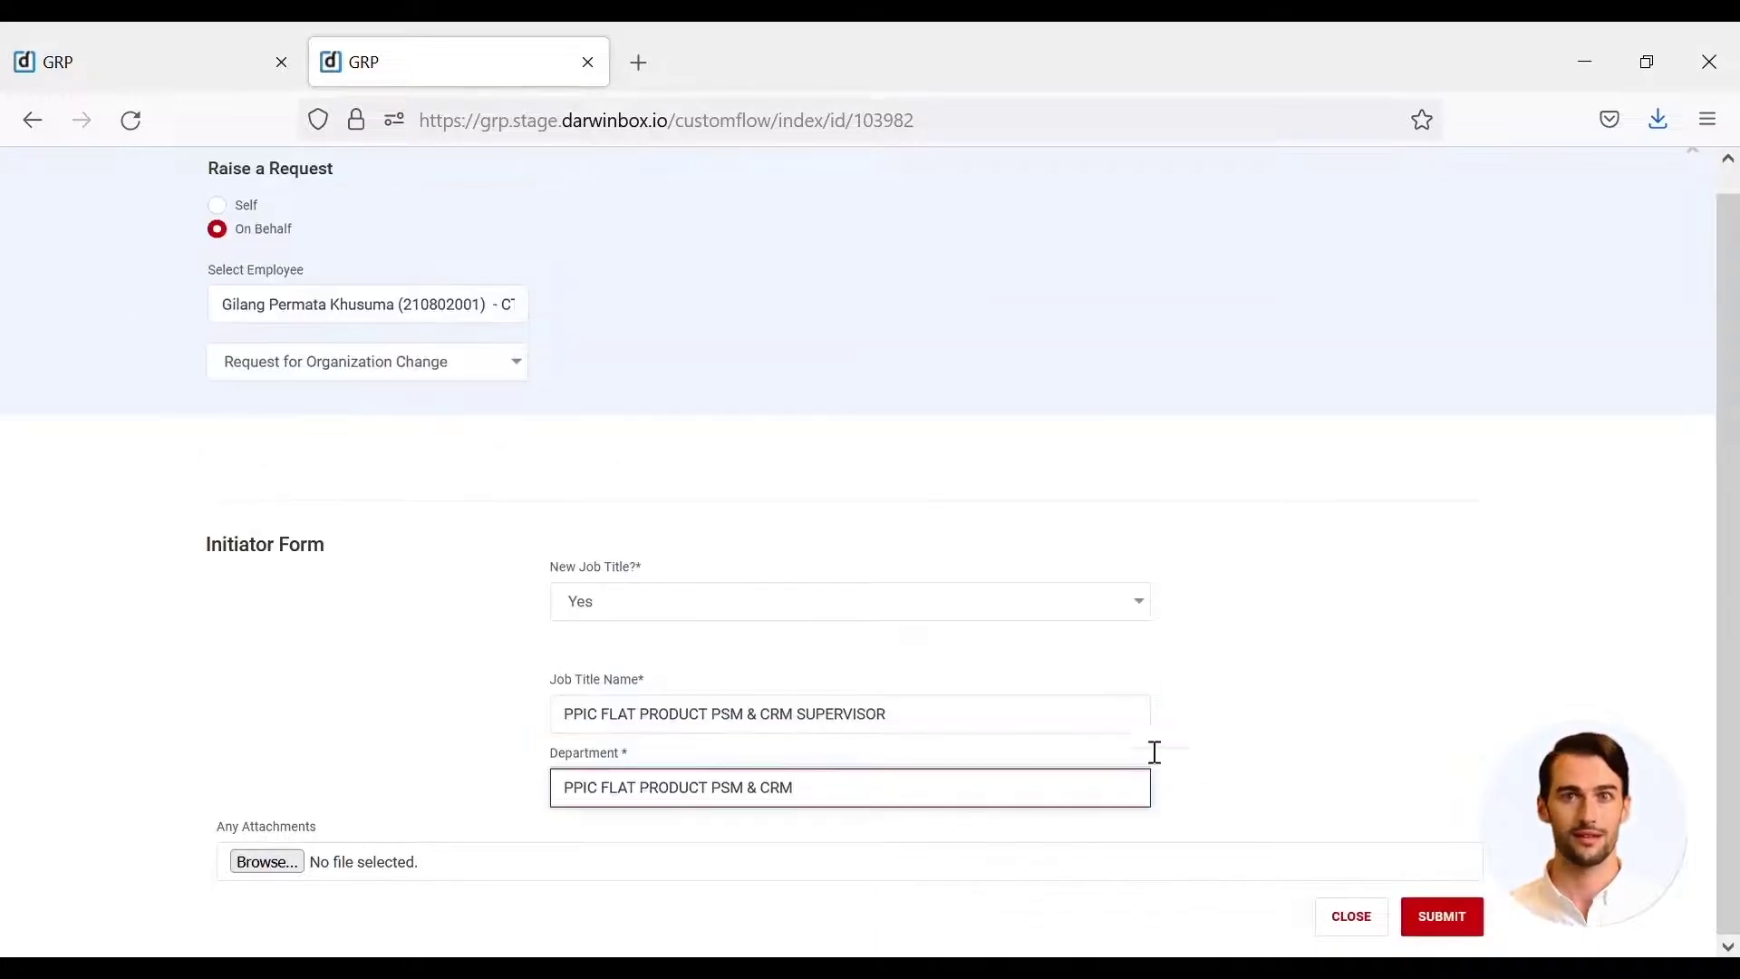
click(1311, 781)
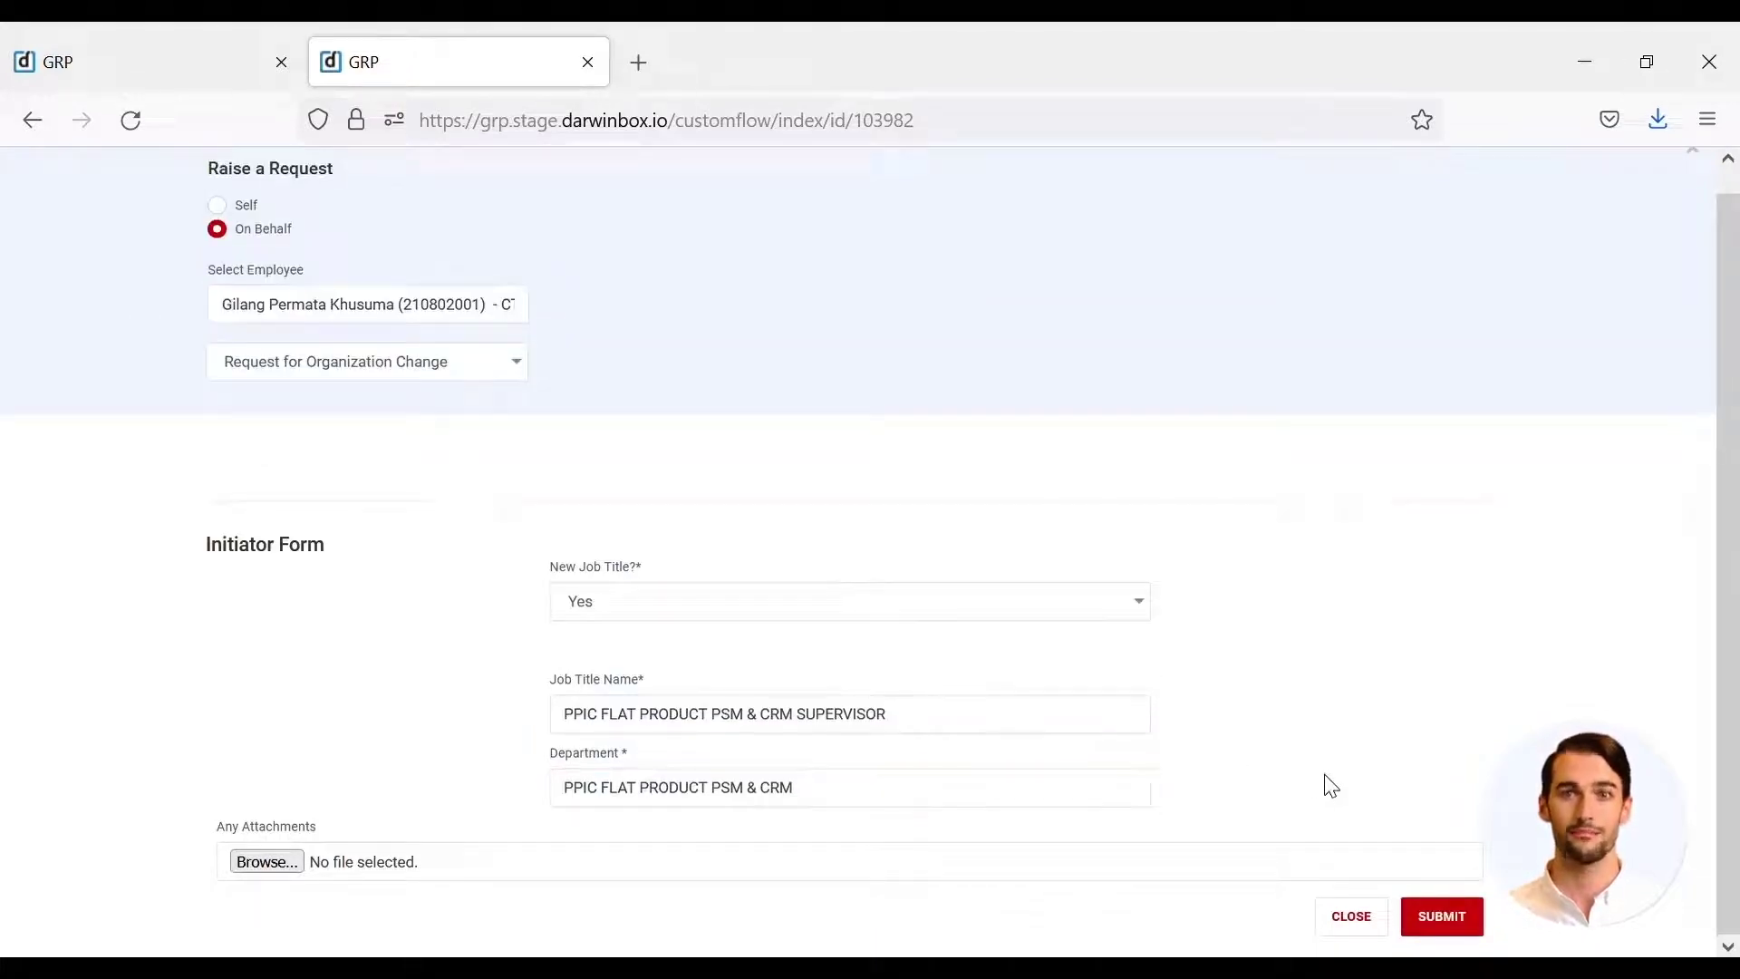
click(1477, 916)
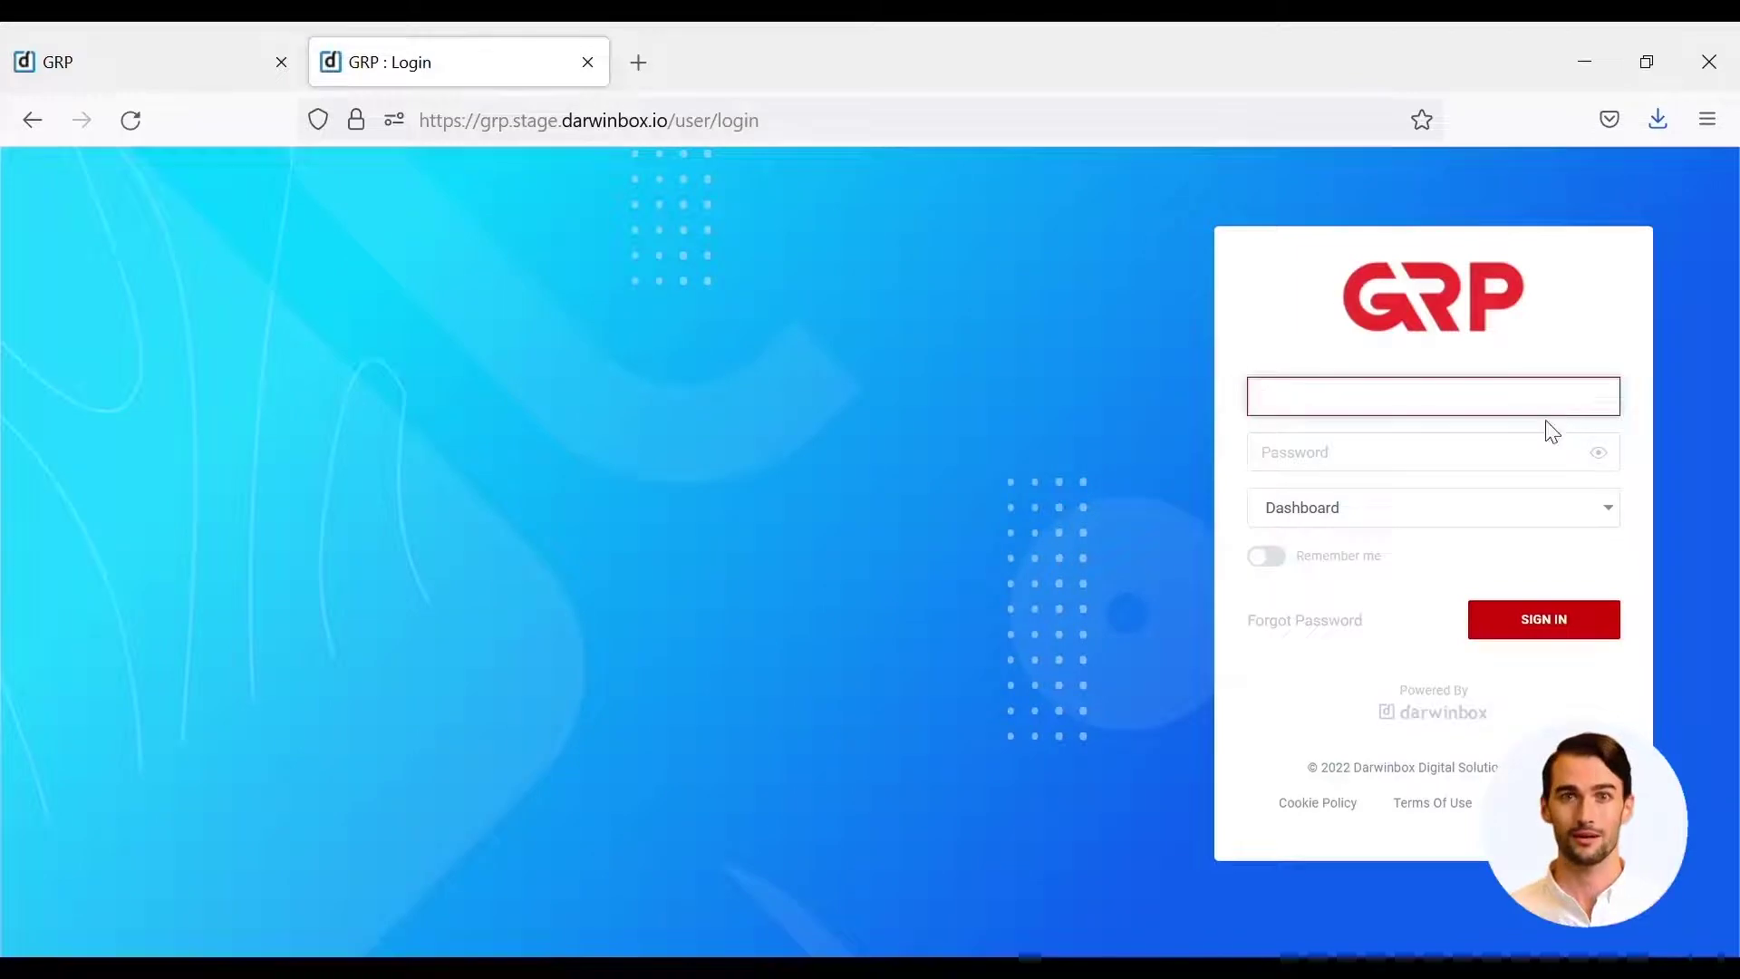
- Log in with the employee's username and password to reach the My Access dashboard
text(210802001)
key(Tab)
text(*********)
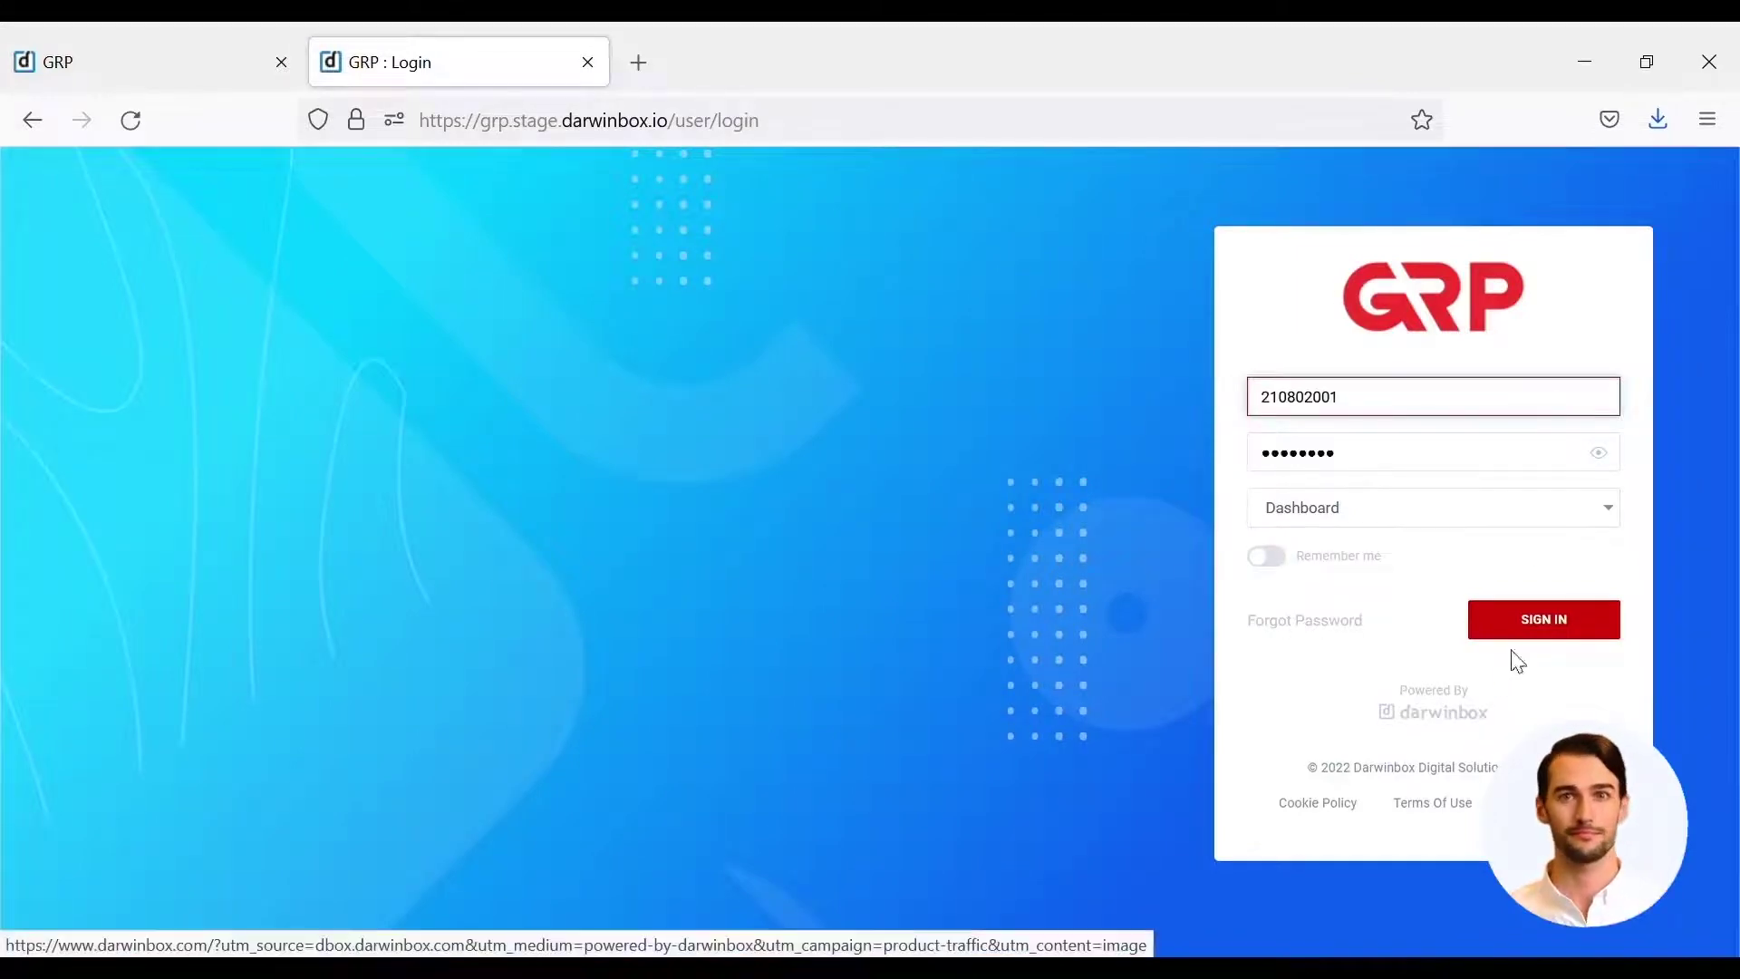
click(1537, 627)
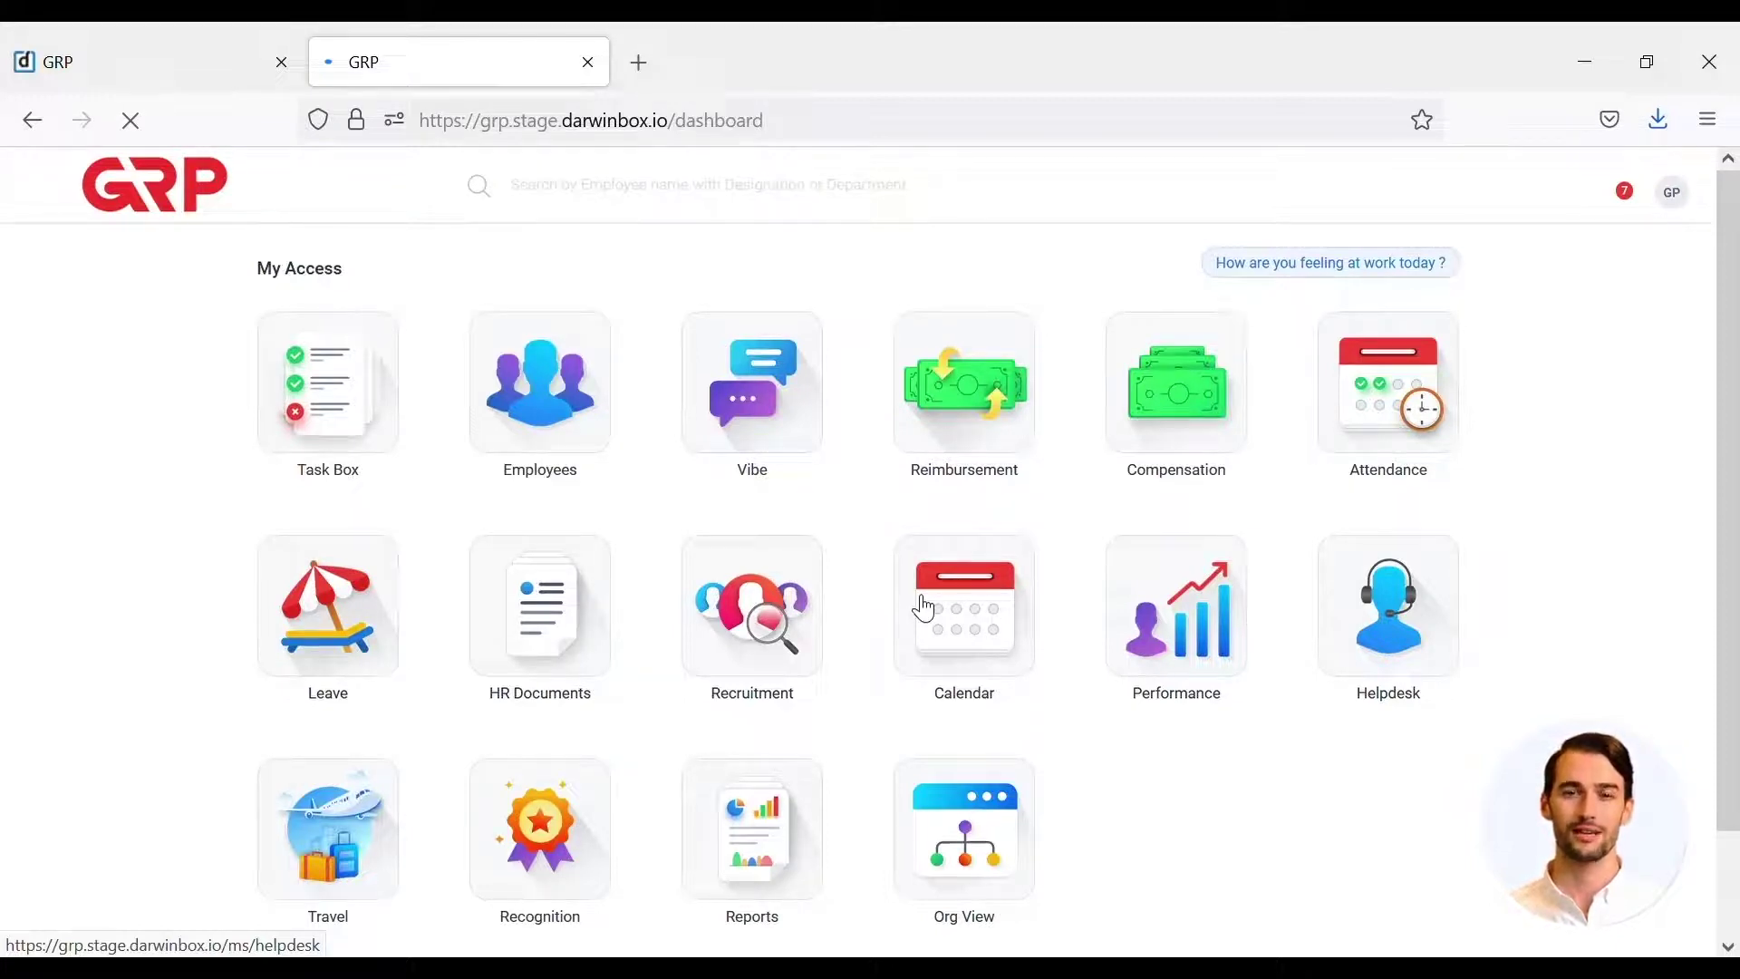
- Open the ACT form for the Request for Organization Change under Task Box > Business Events Approvals
click(317, 434)
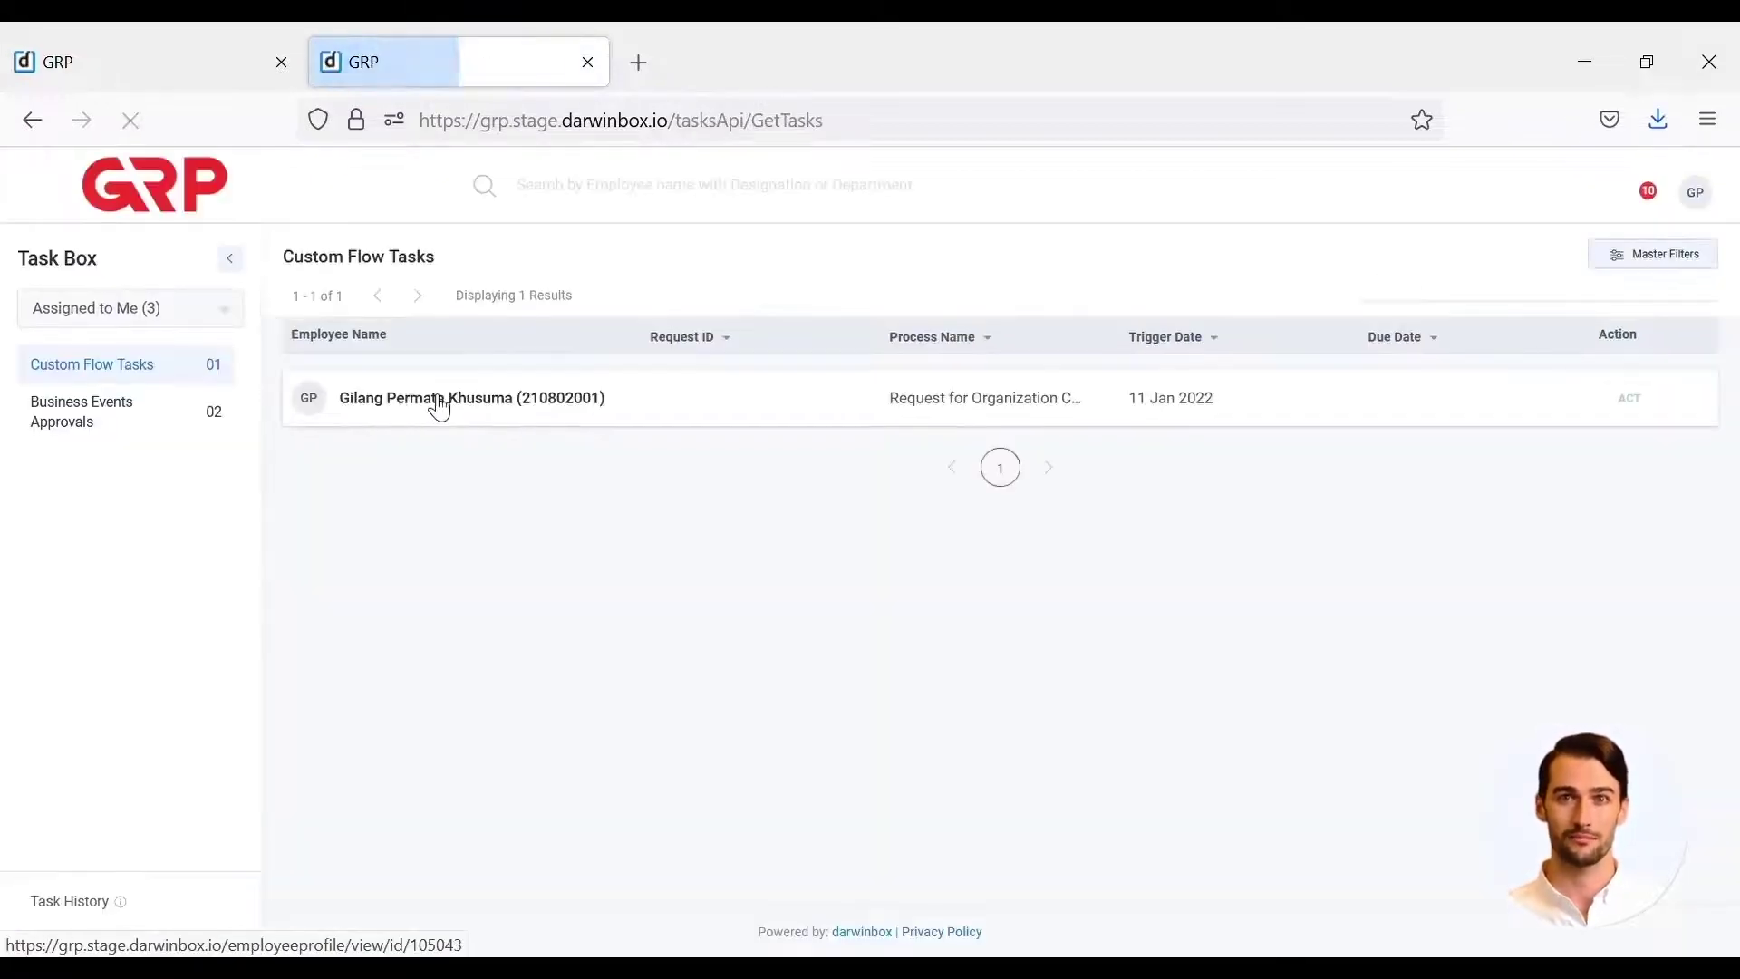
click(155, 427)
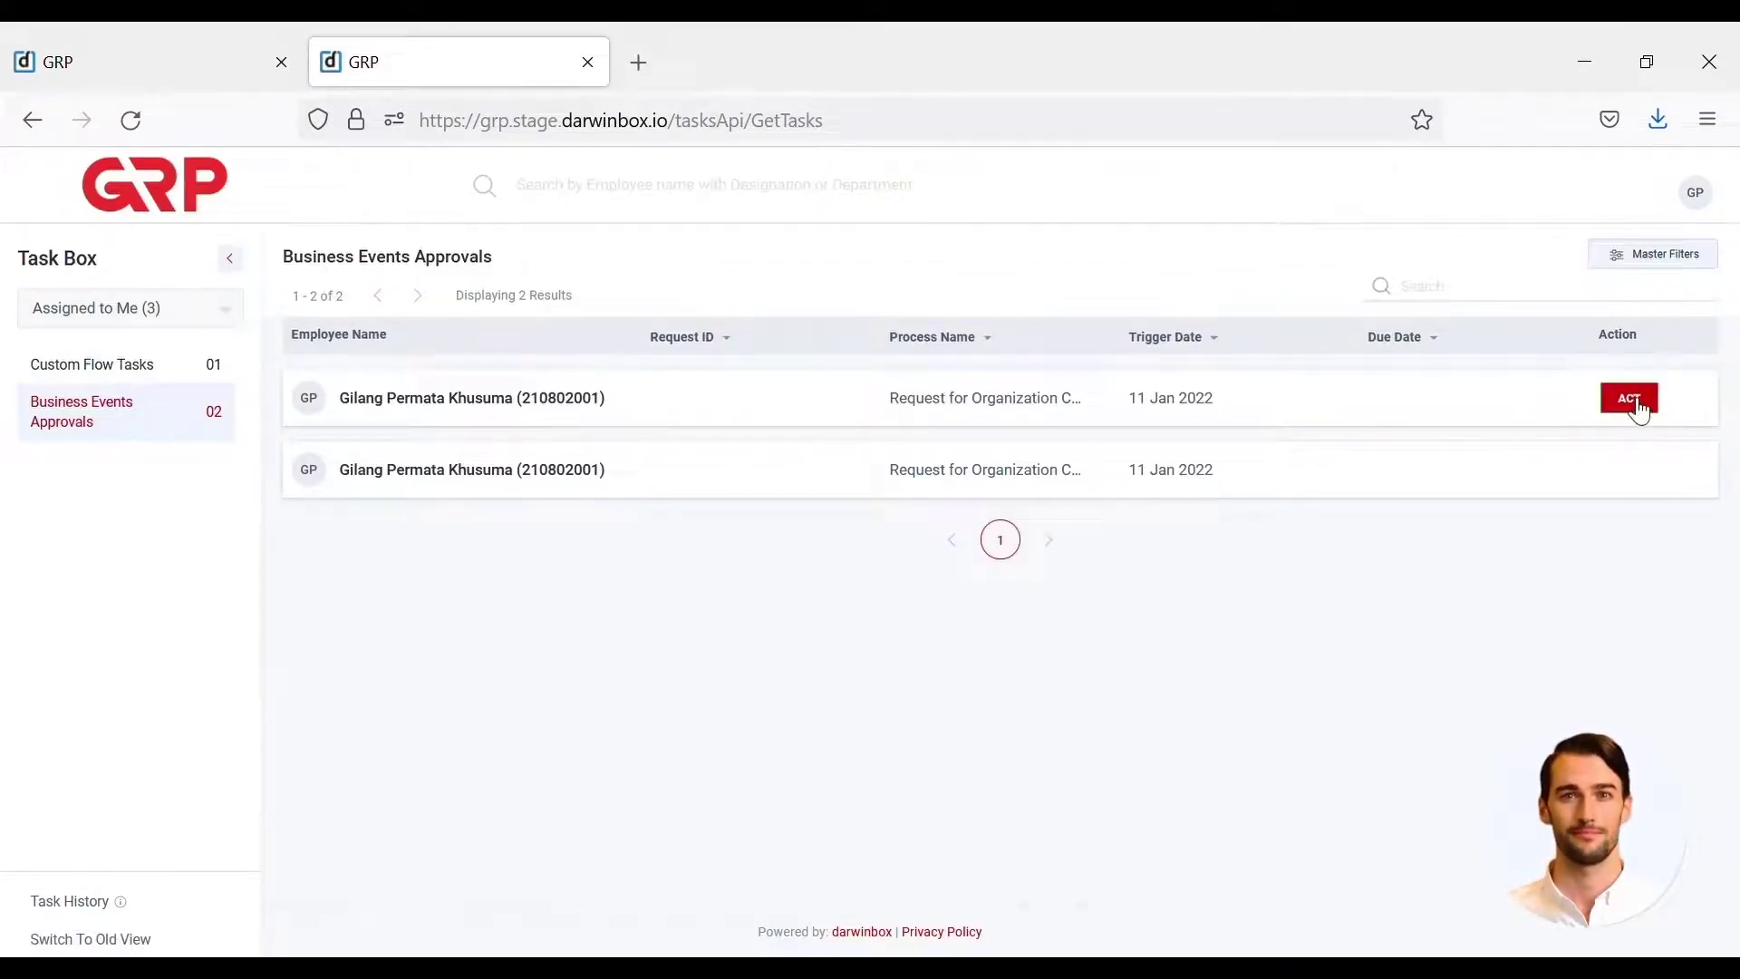
click(1632, 398)
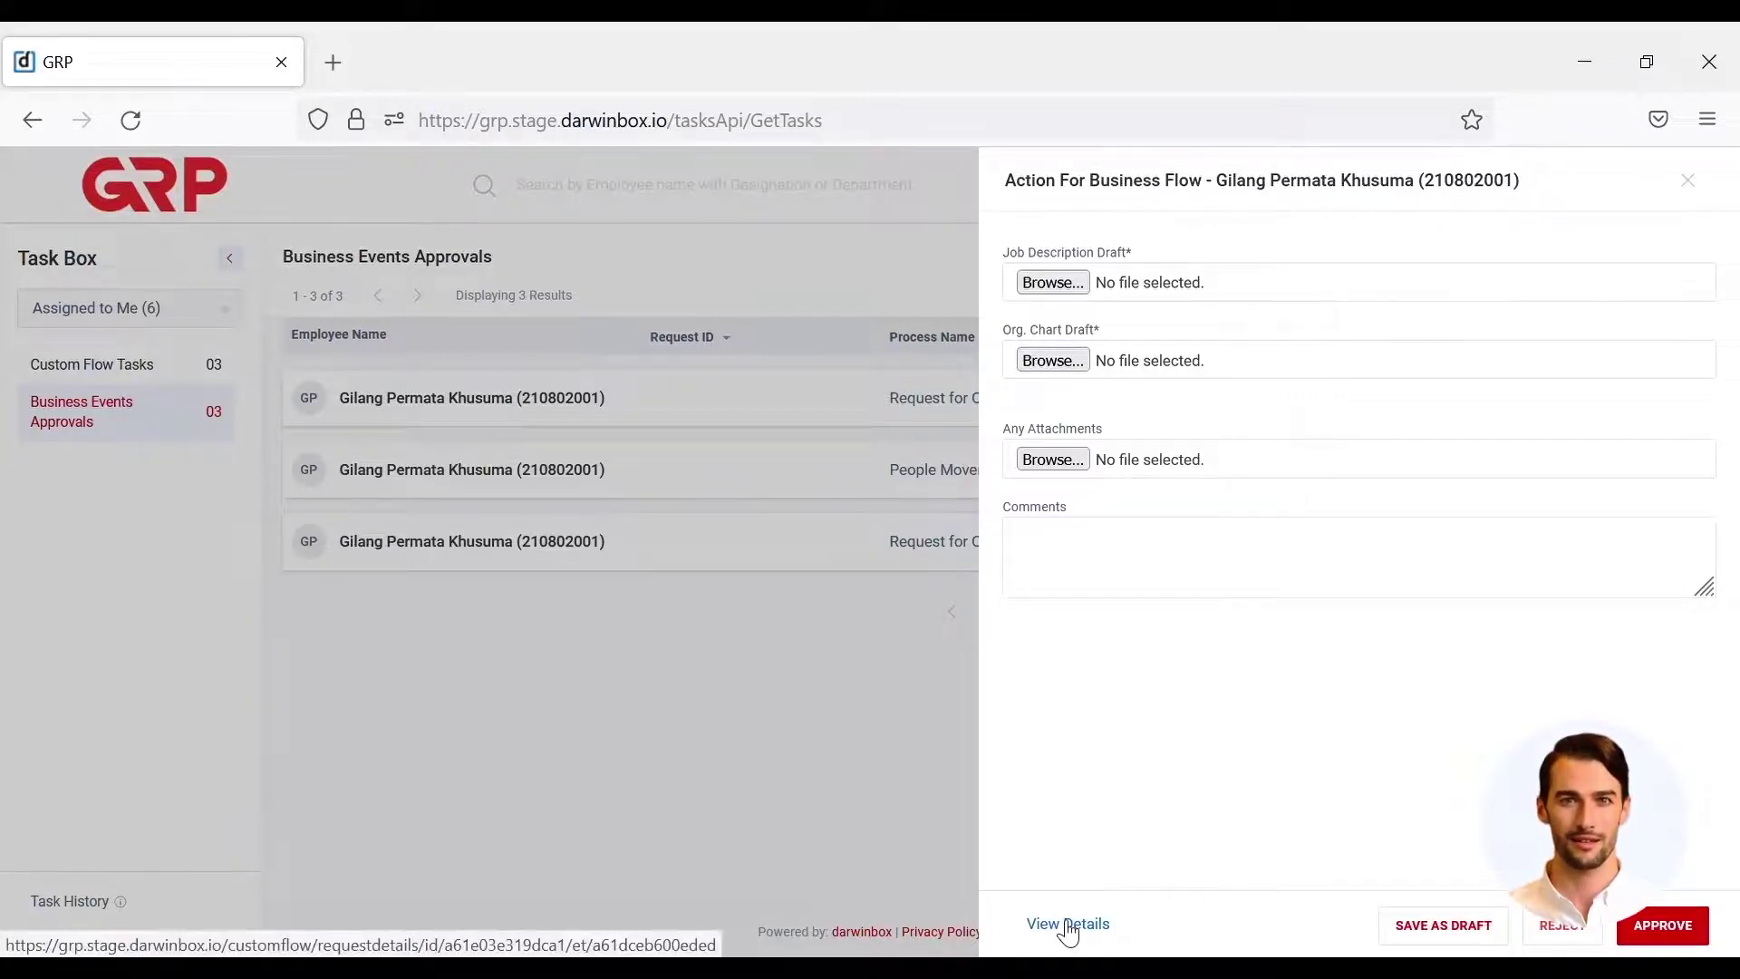
- Attach Job Description.docx.pdf and ORG CHART.pdf in the employee's Approver Form and approve the request
click(1069, 924)
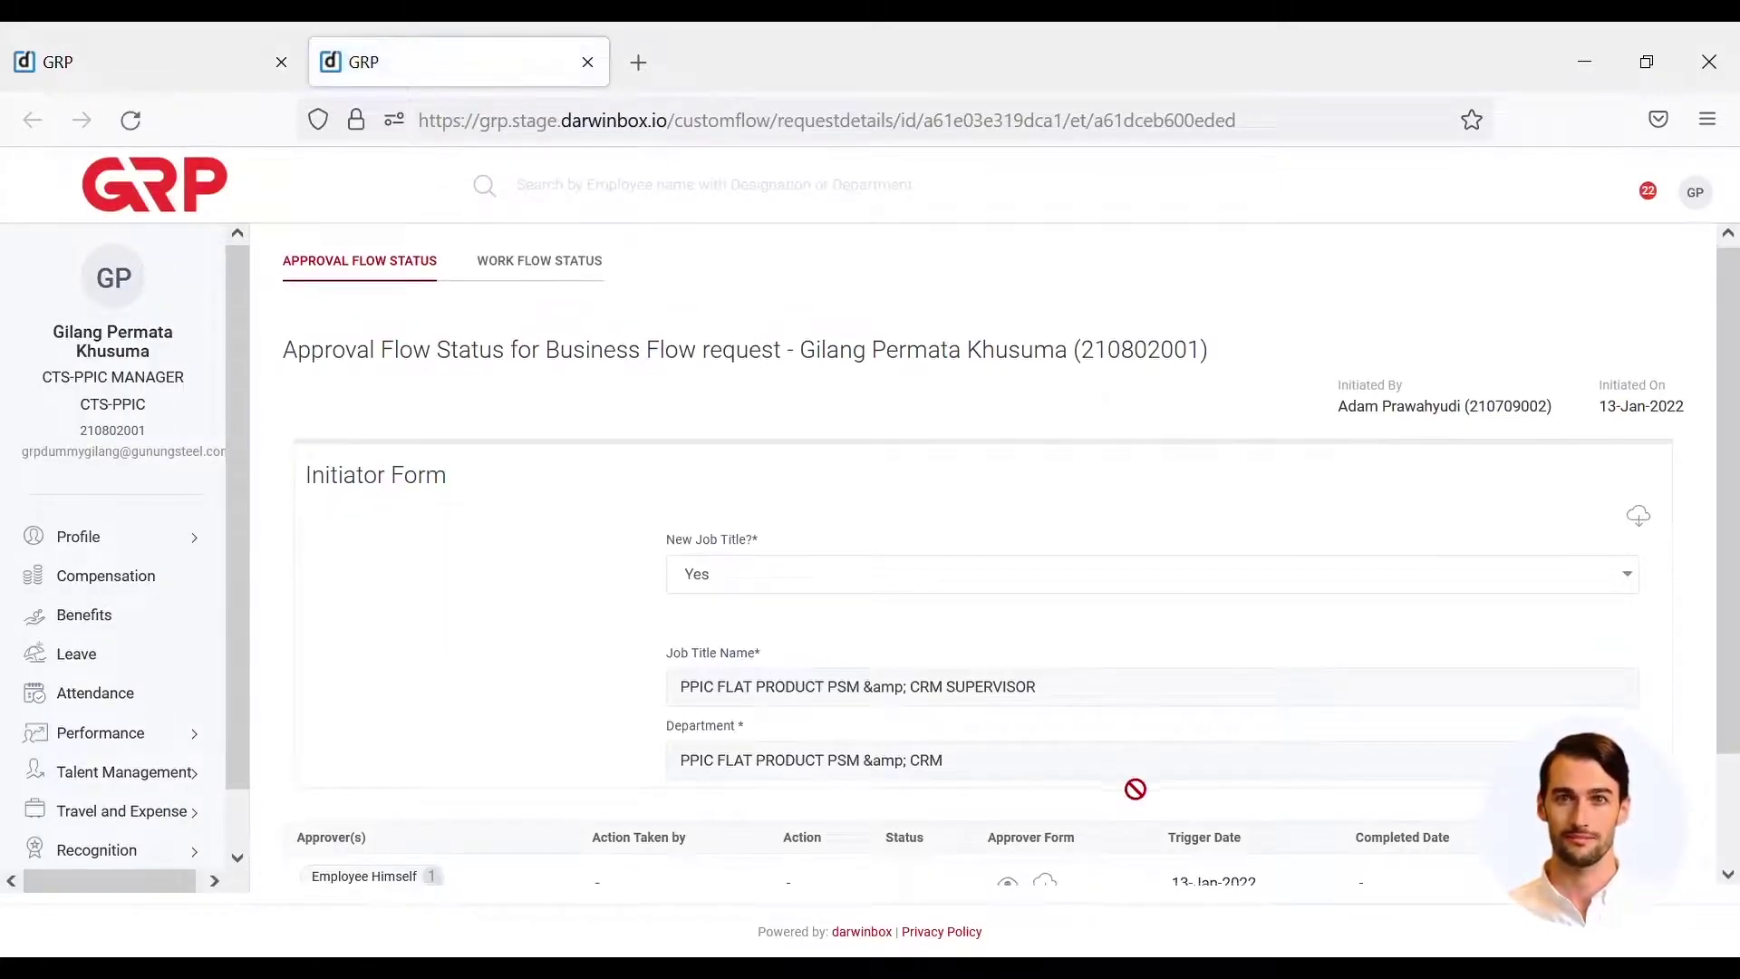
scroll(1132, 791, down, 3)
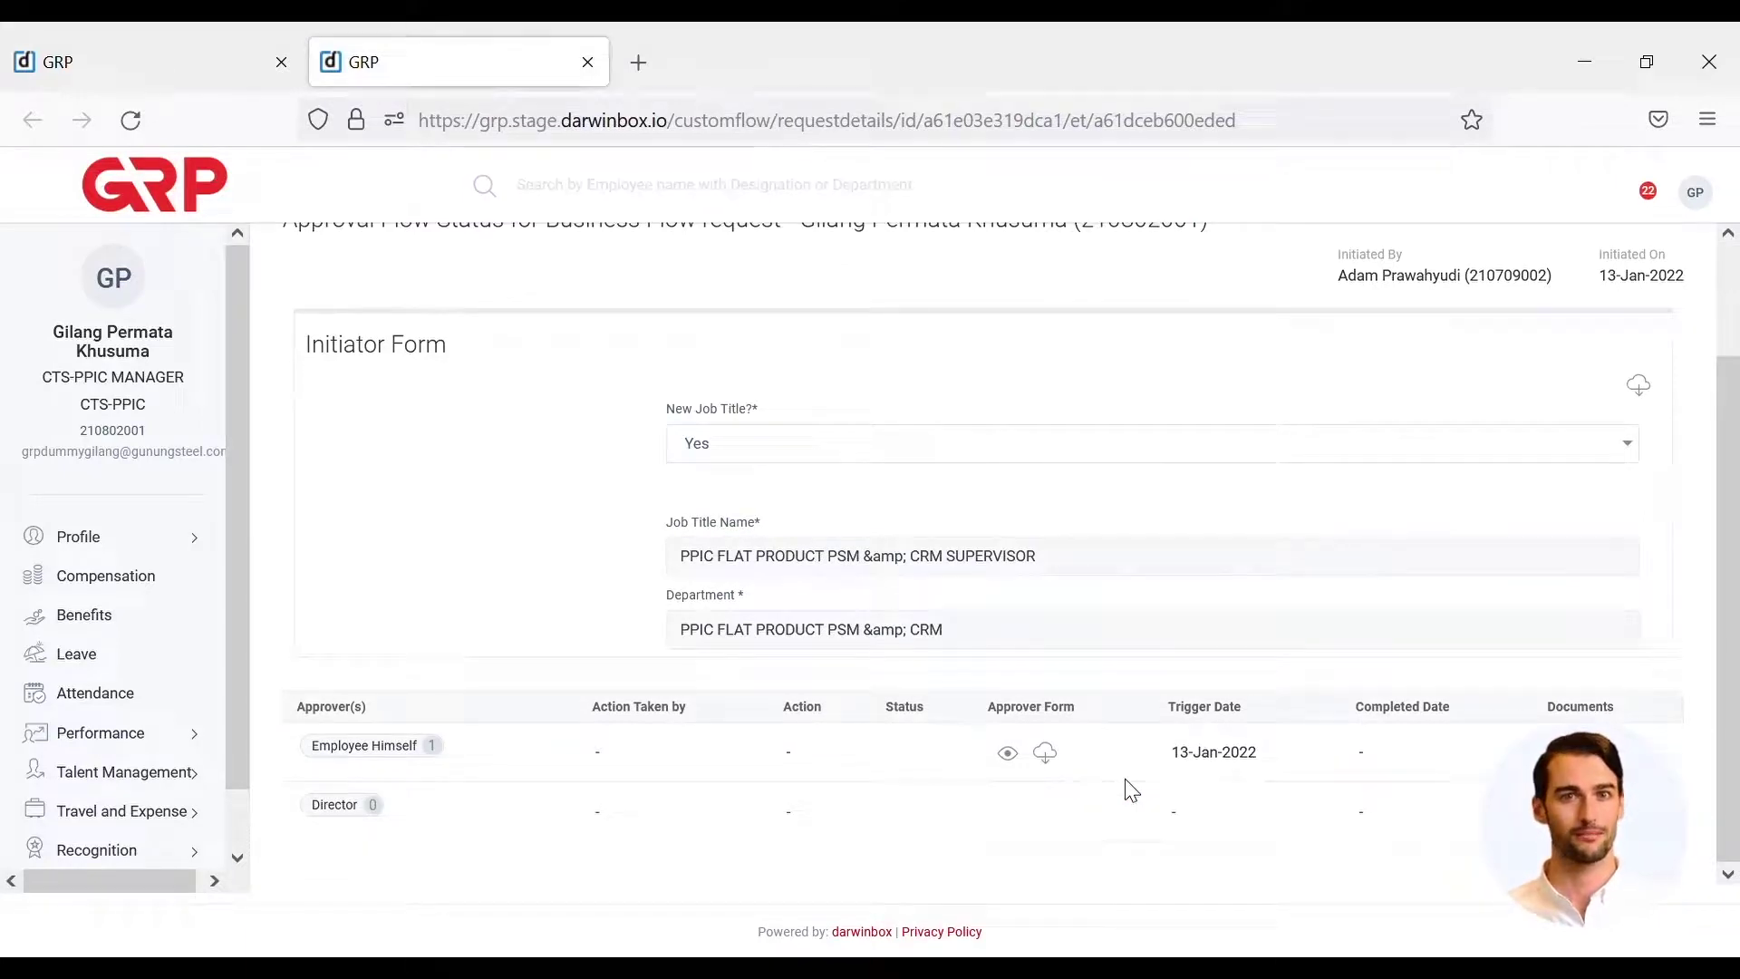
click(1013, 756)
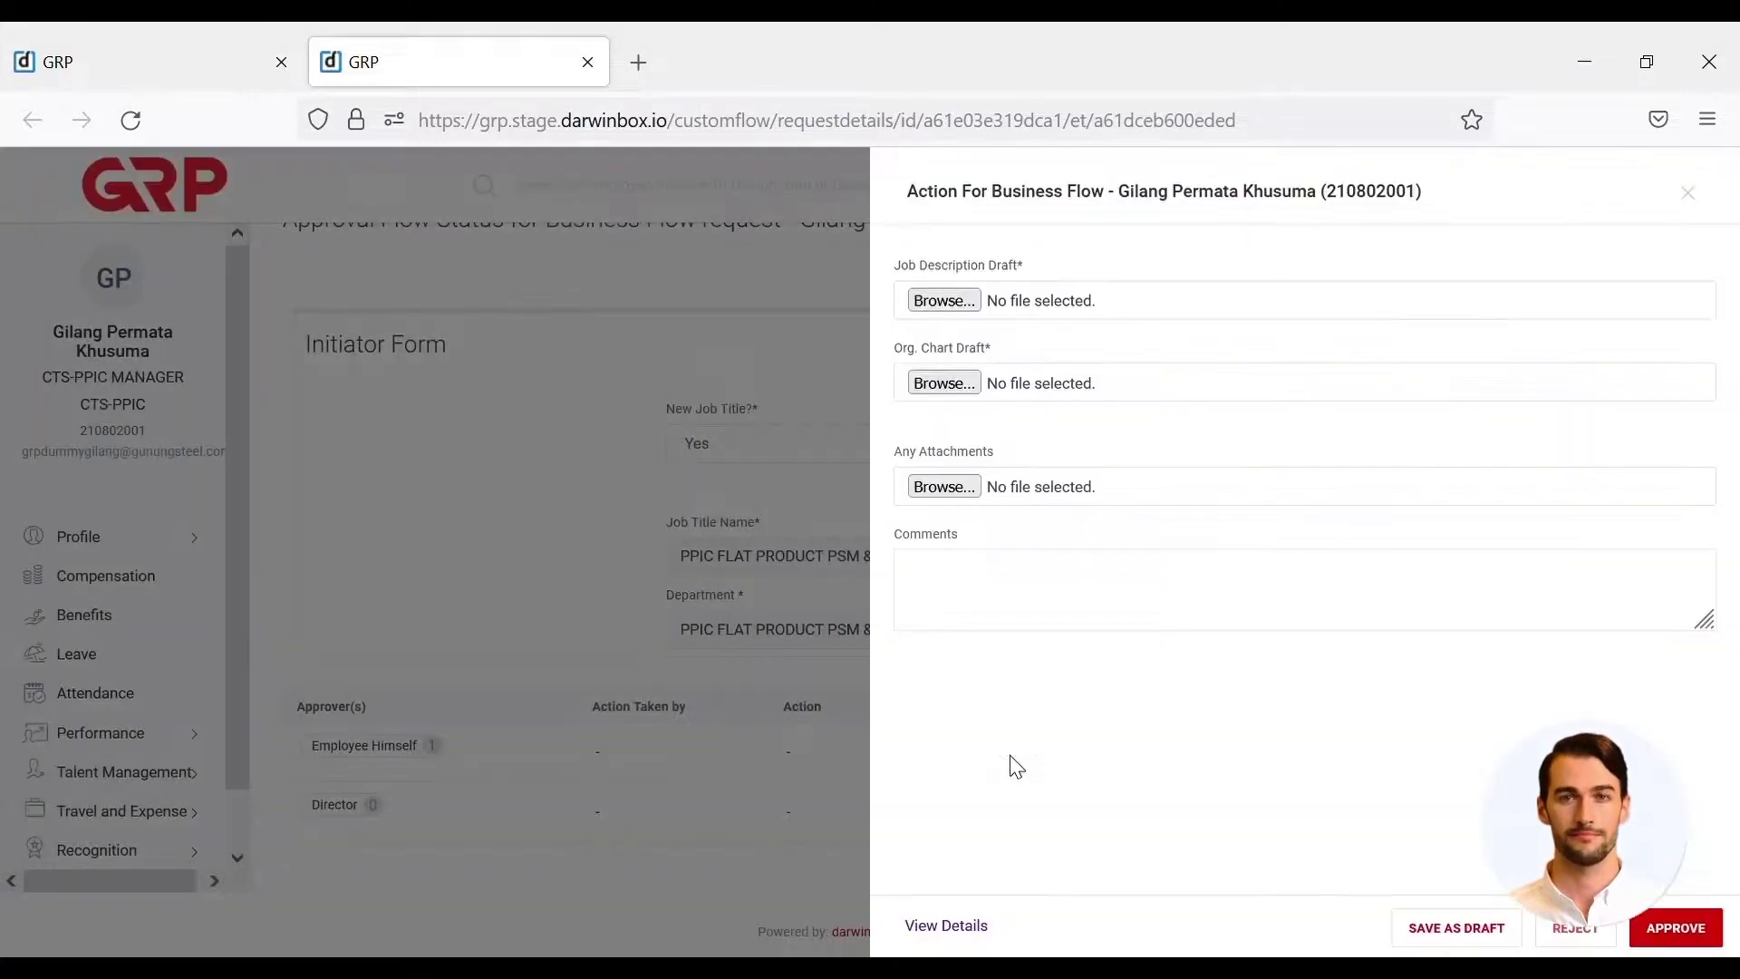
scroll(961, 598, up, 1)
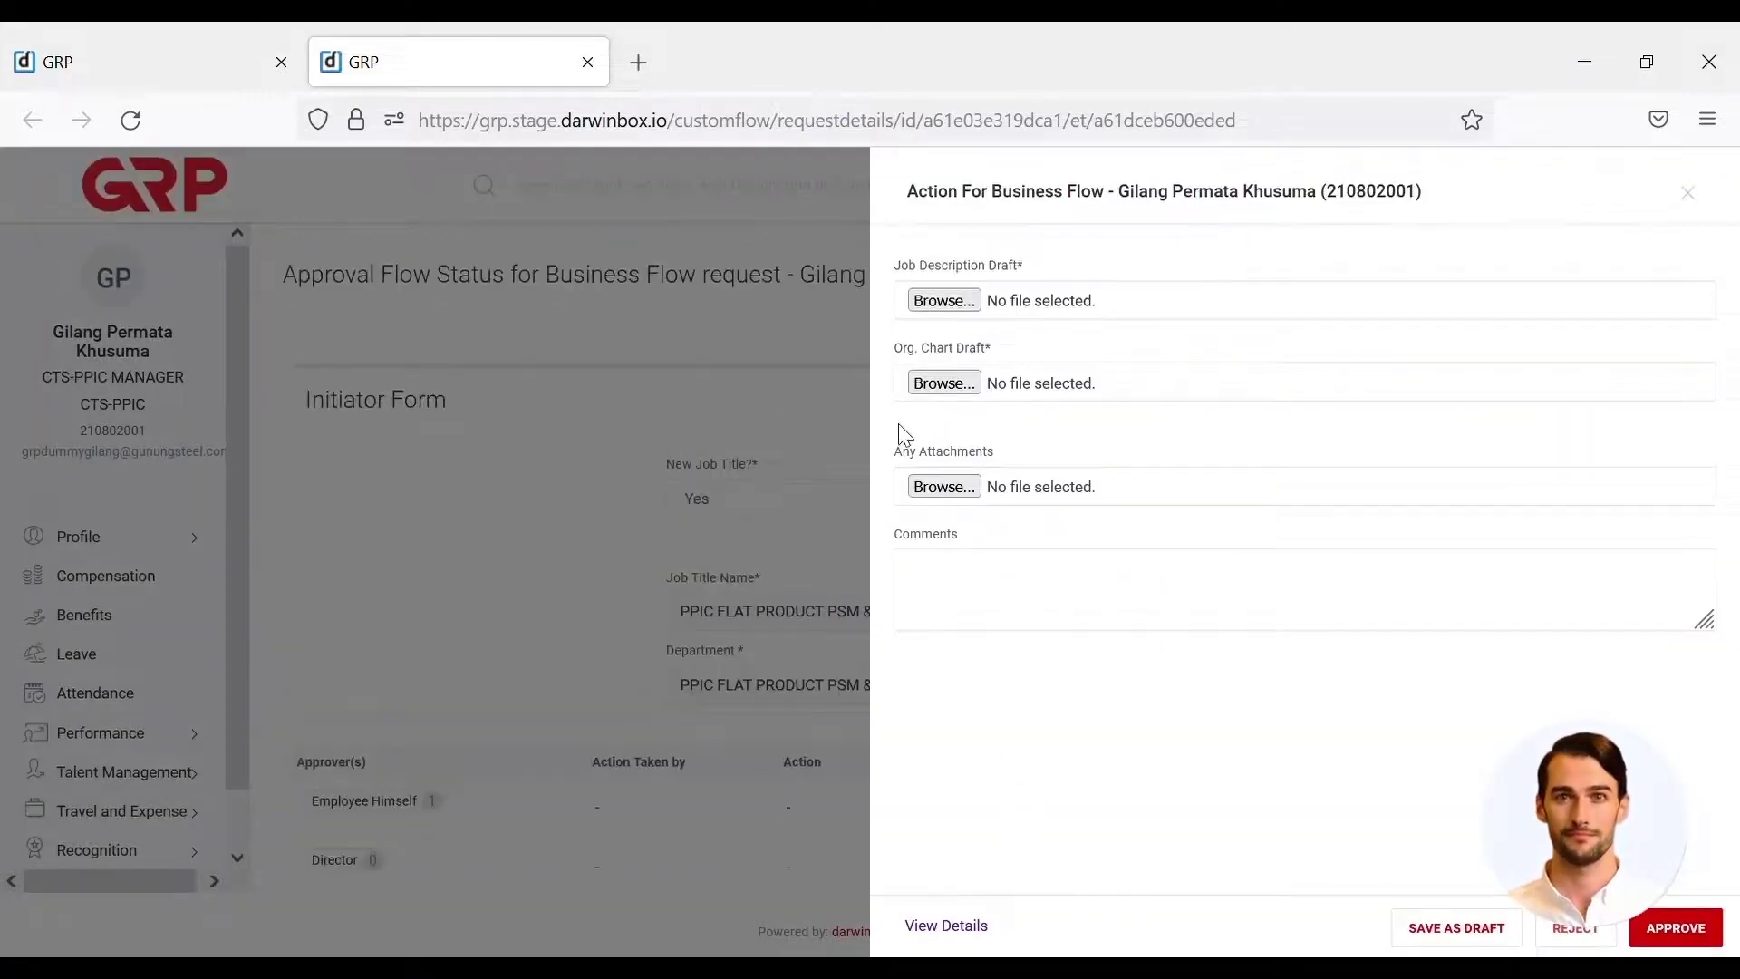
click(943, 300)
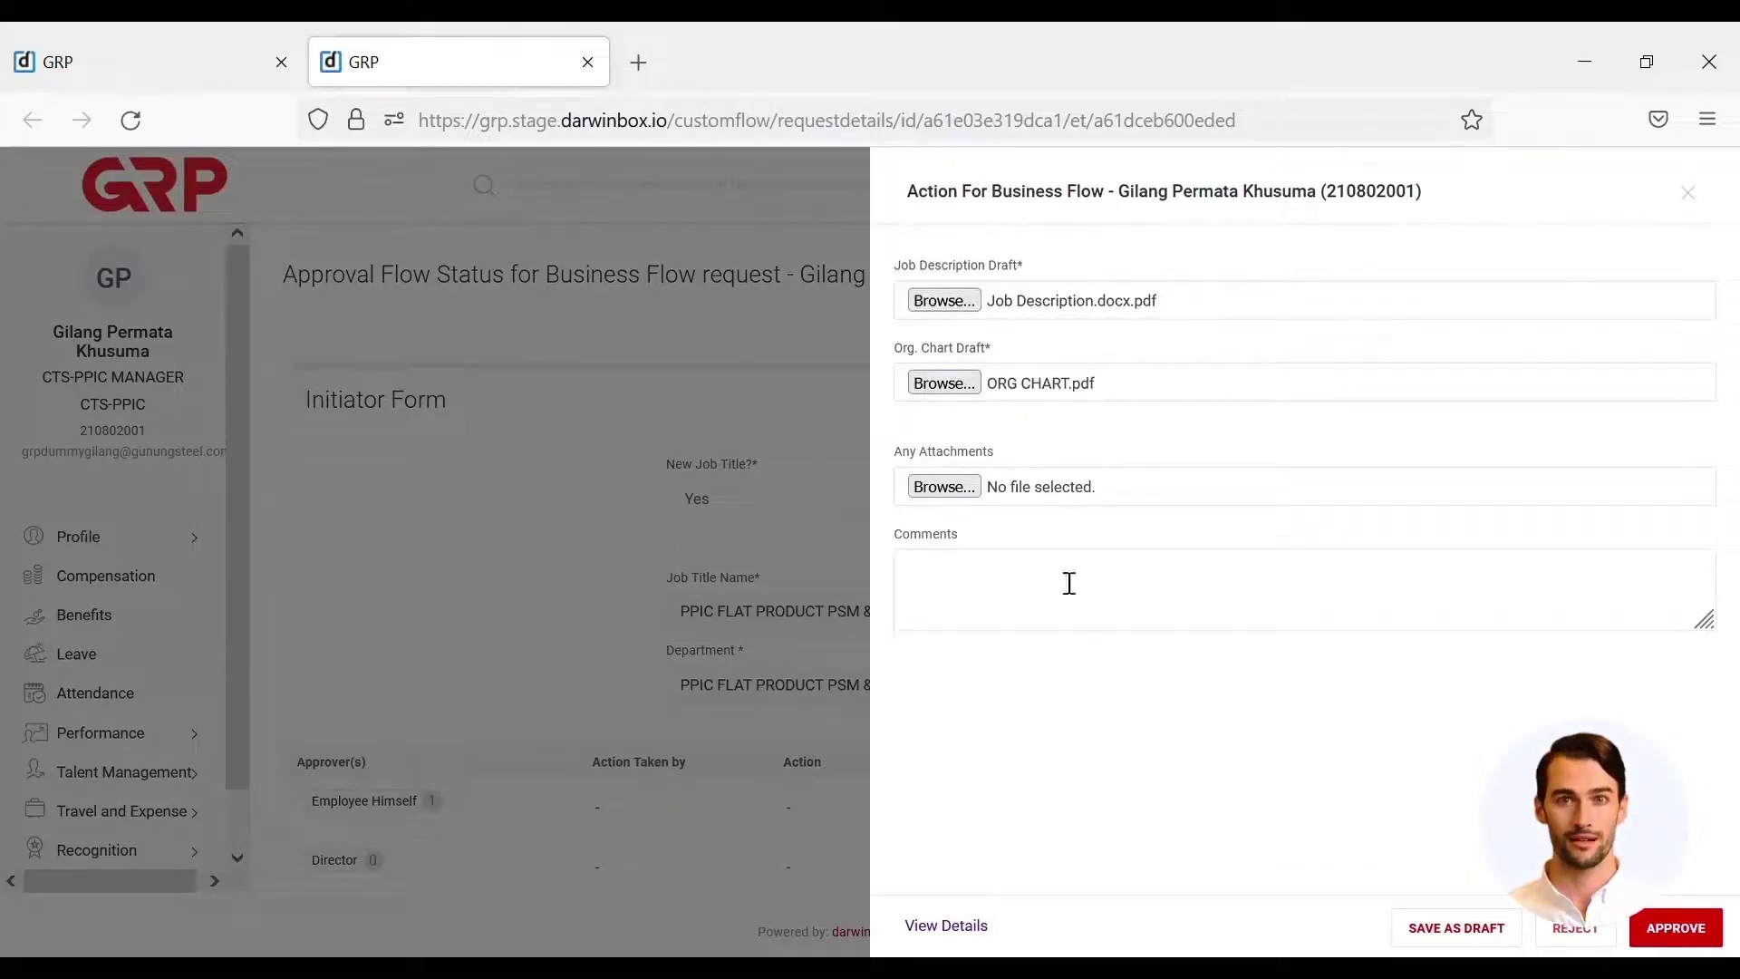
click(1680, 934)
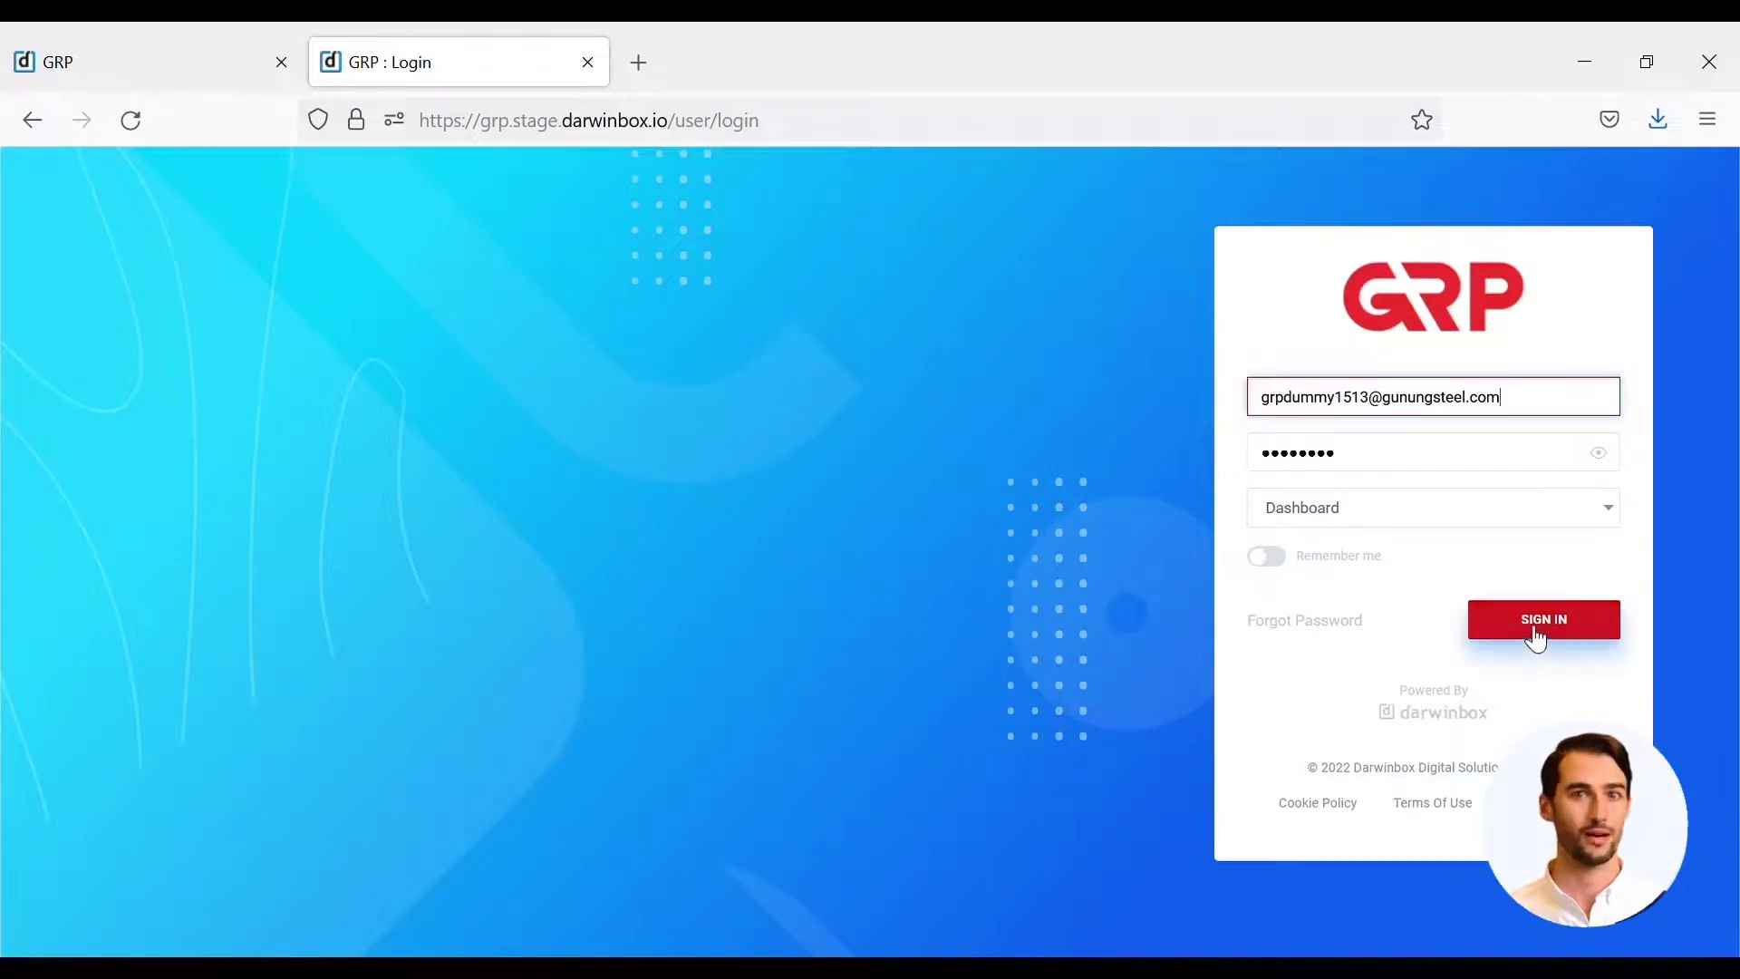
- Sign in as the next user and open the Task Box showing 3 assigned tasks
click(1536, 622)
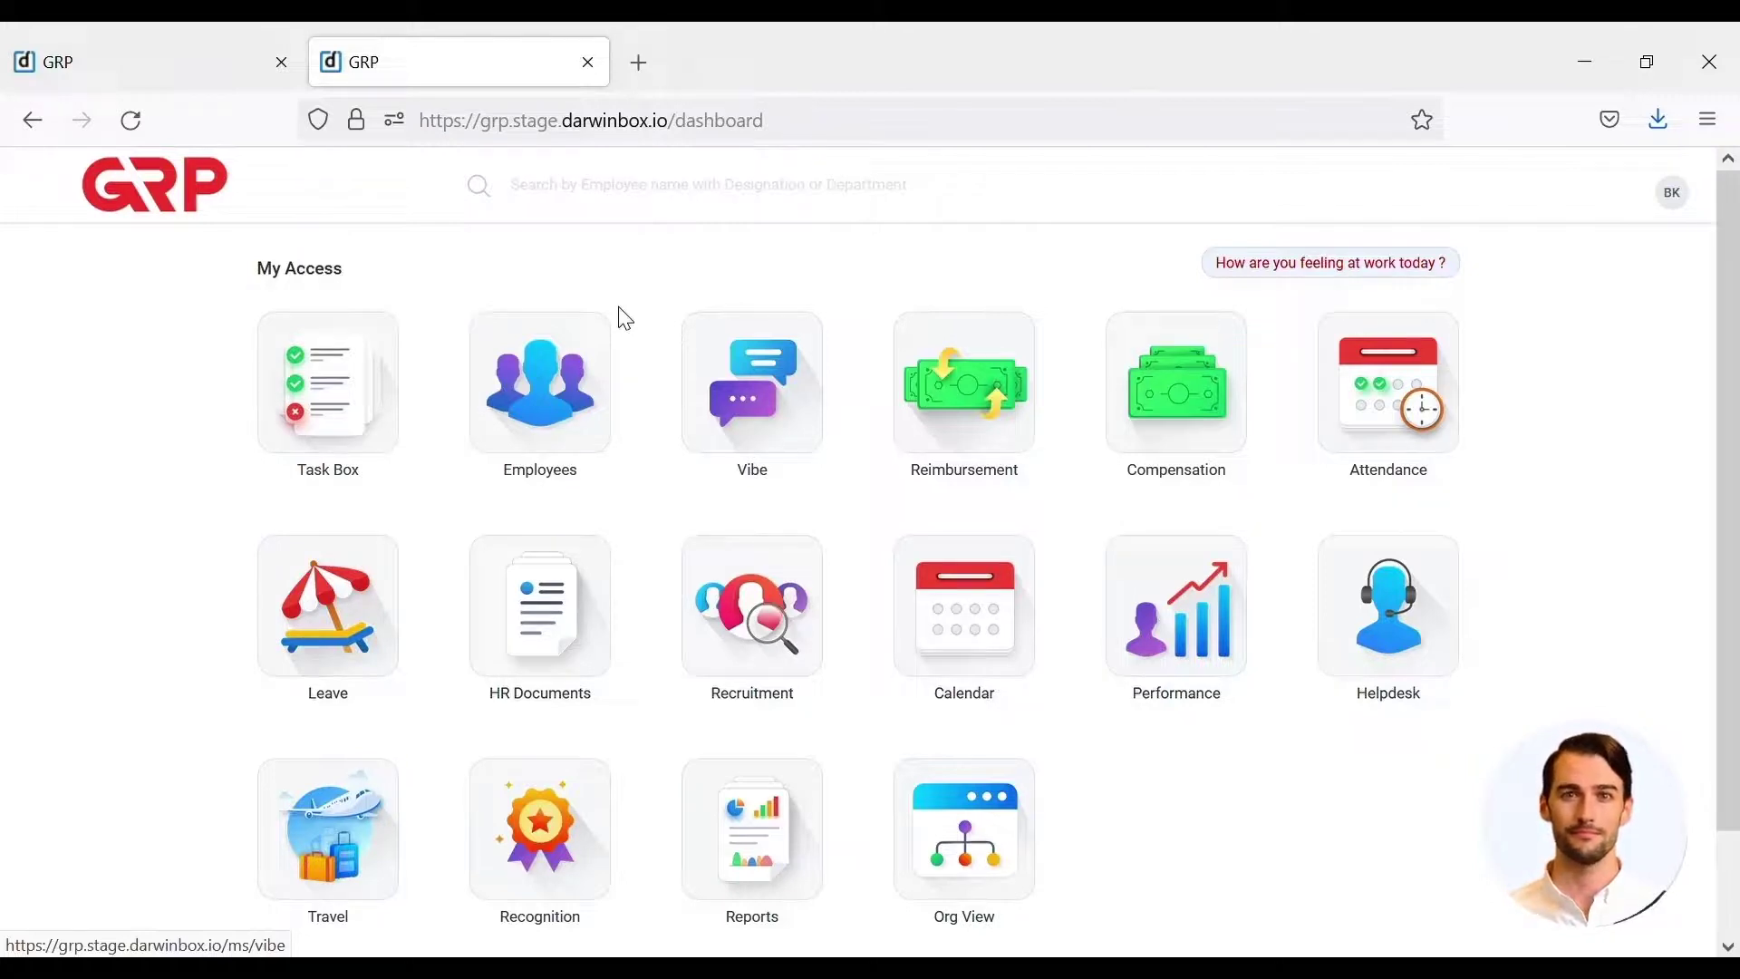
click(353, 375)
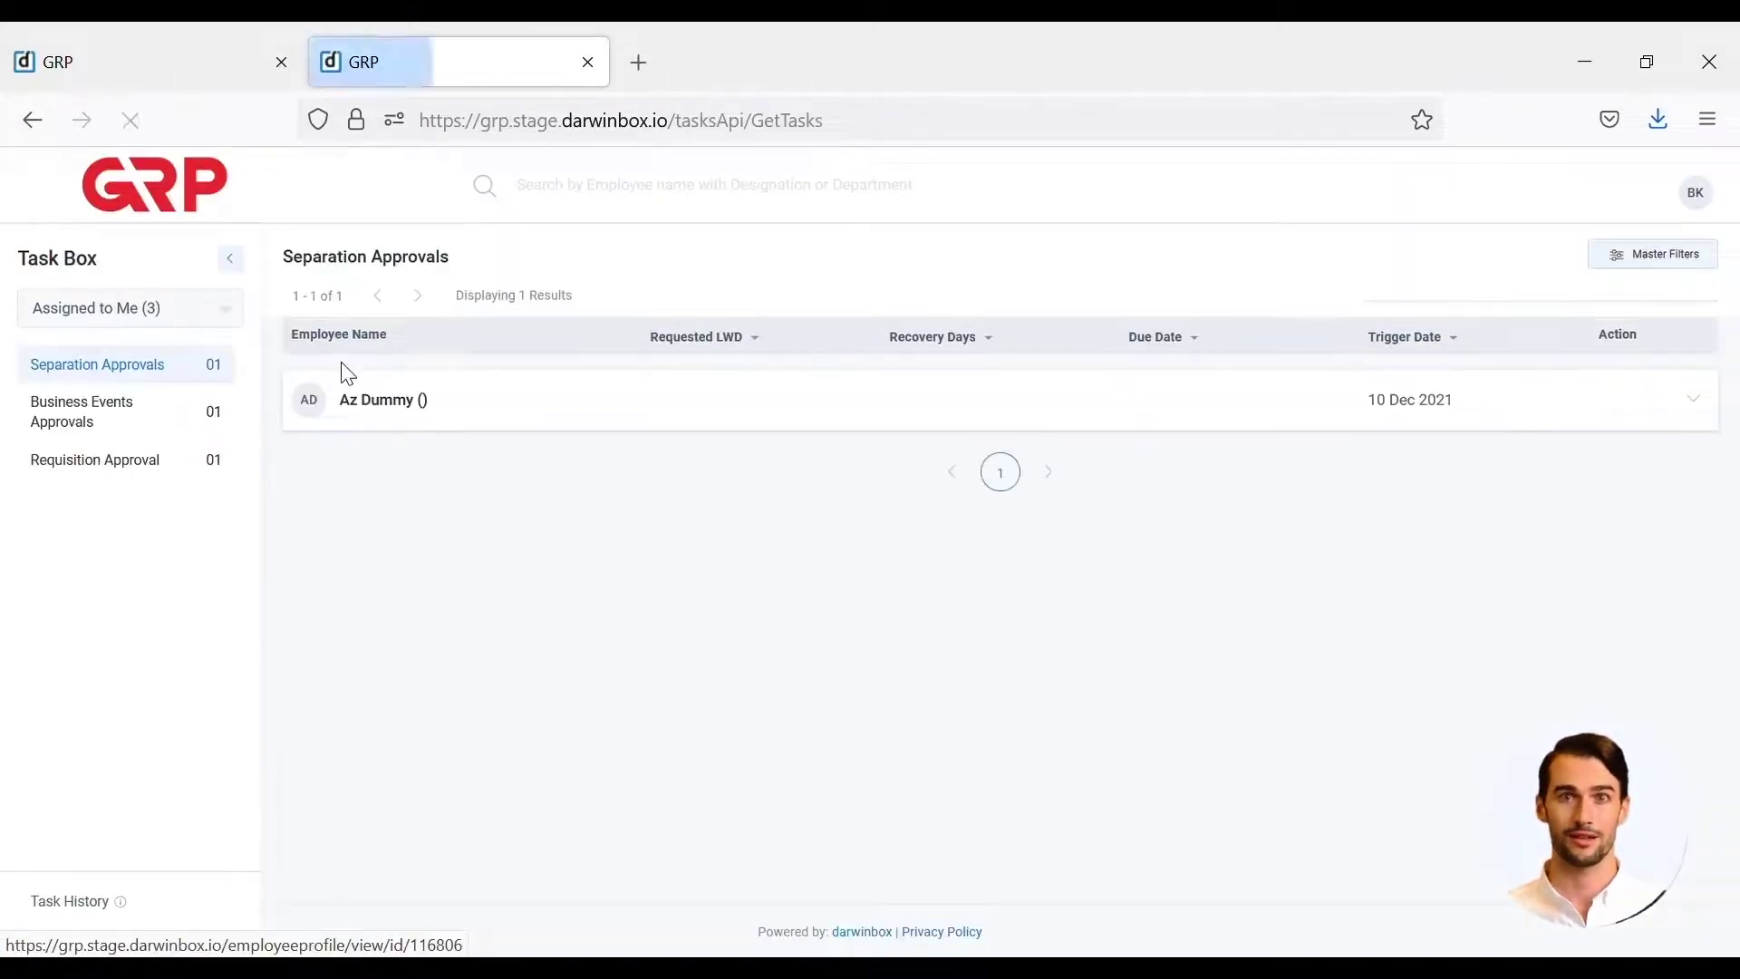
- Act on the organization-change request in Business Events Approvals and view its Approval Flow Status
click(169, 414)
mouse_move(1301, 401)
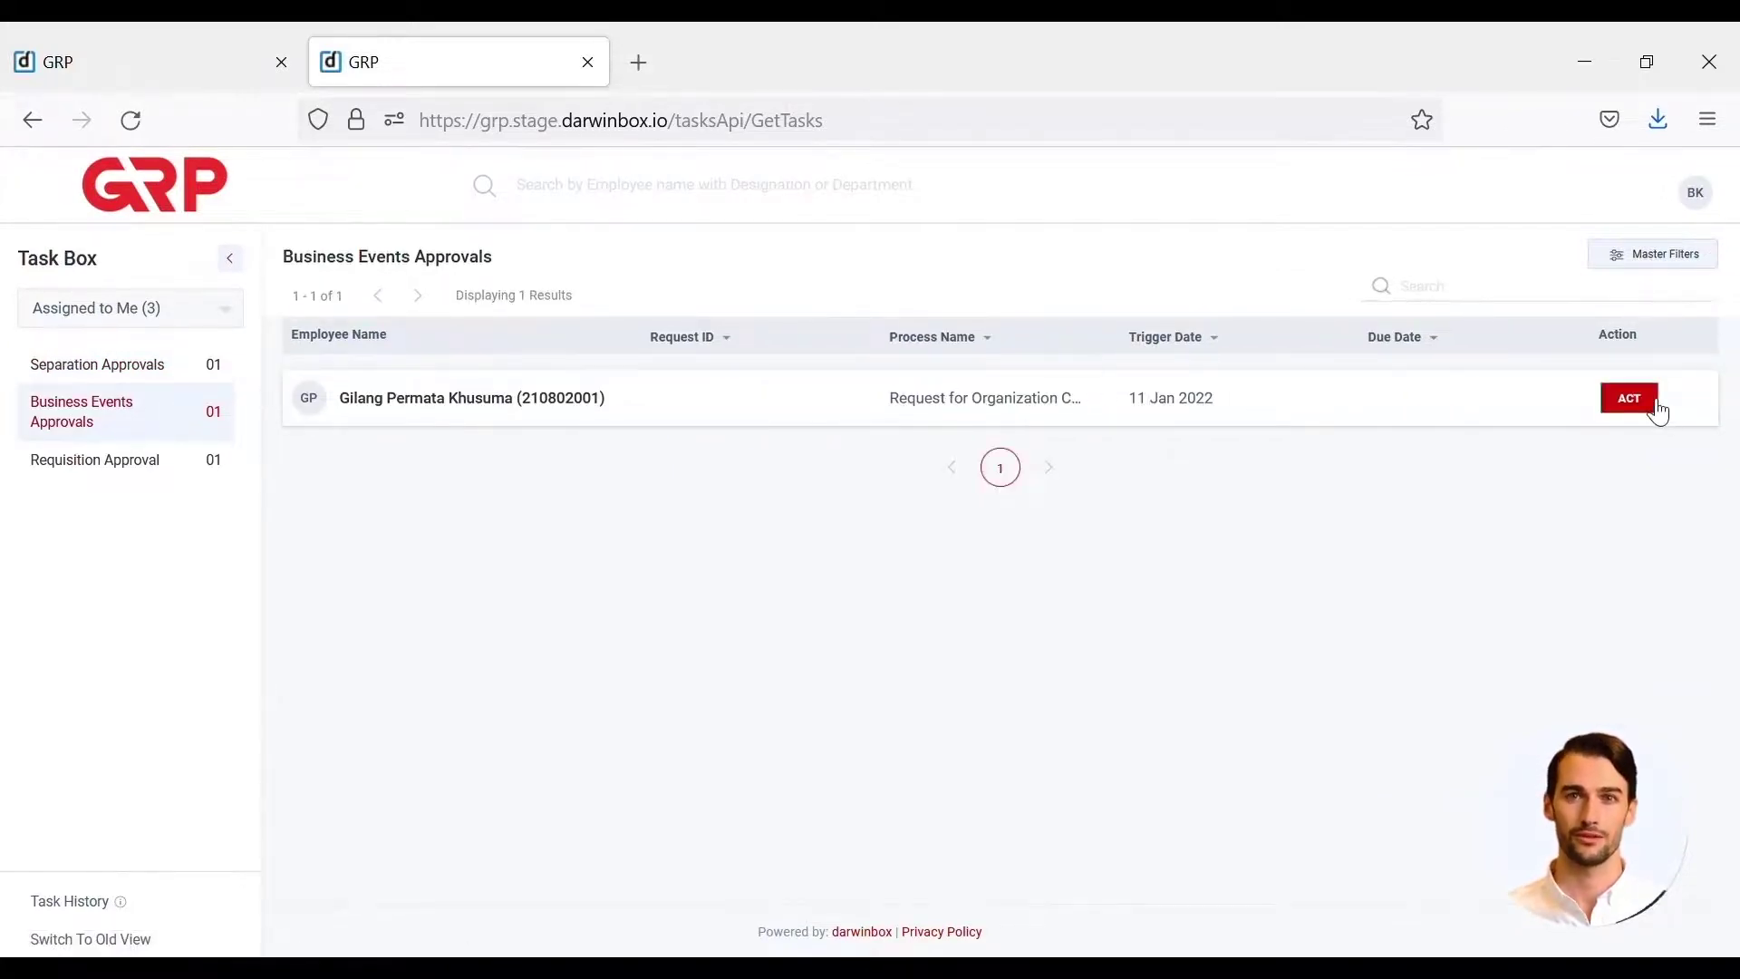
click(1656, 408)
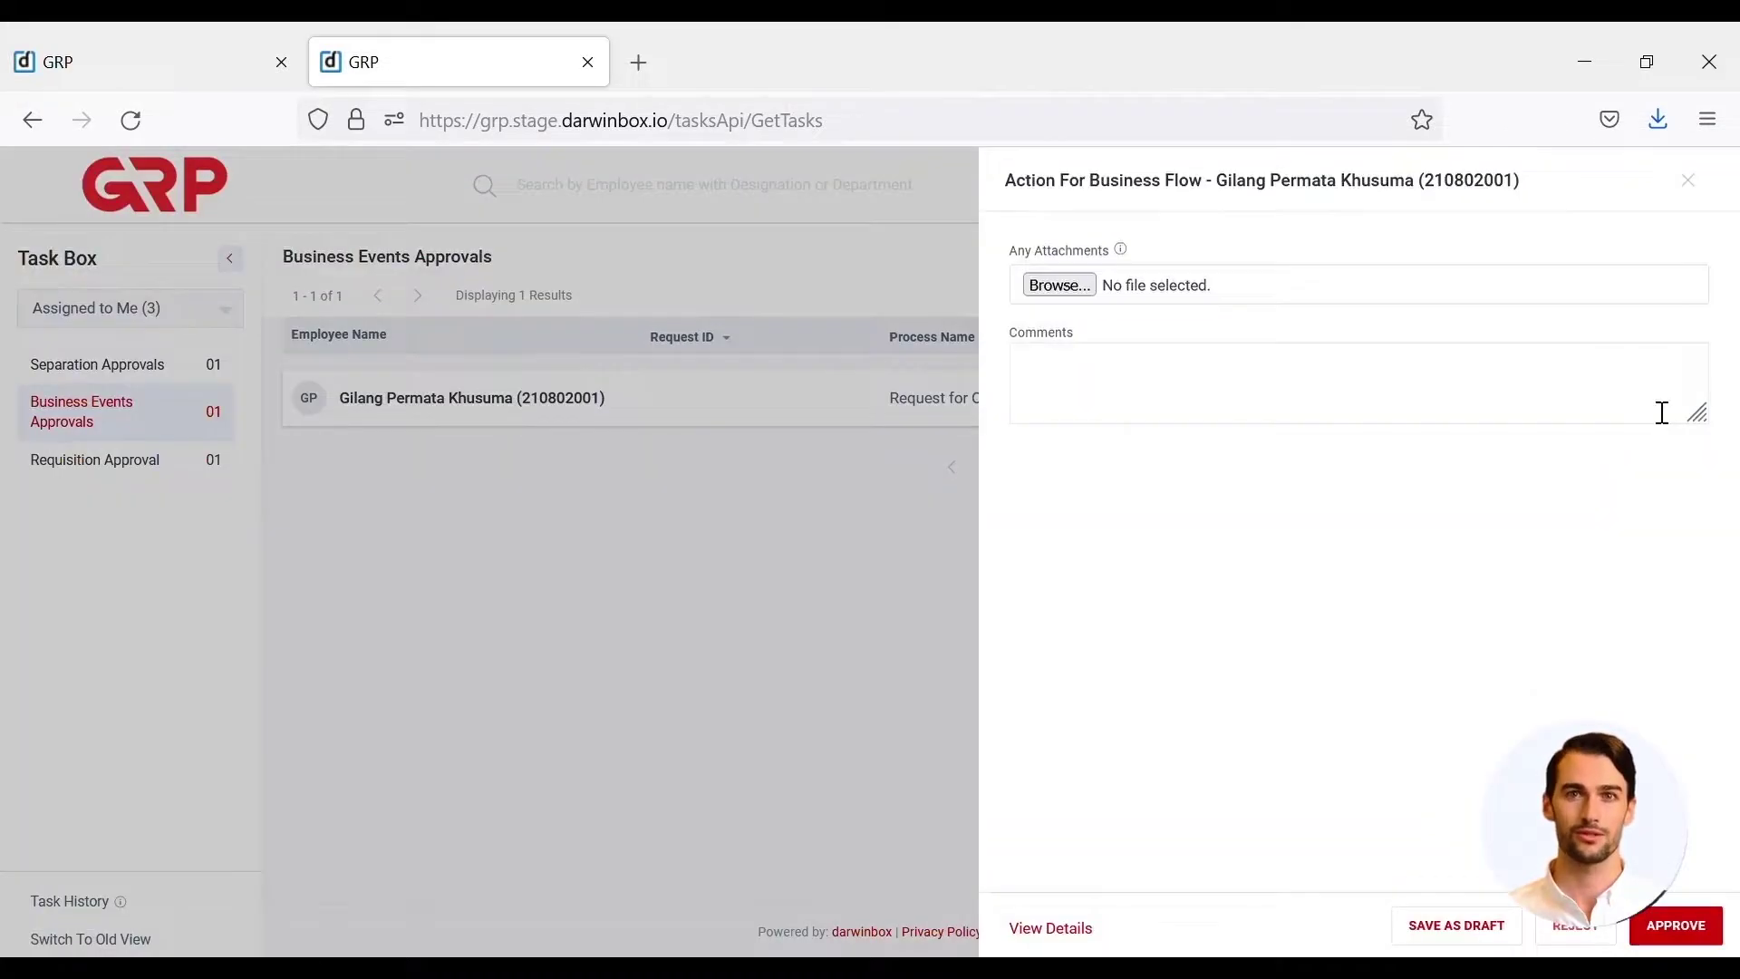
click(1057, 934)
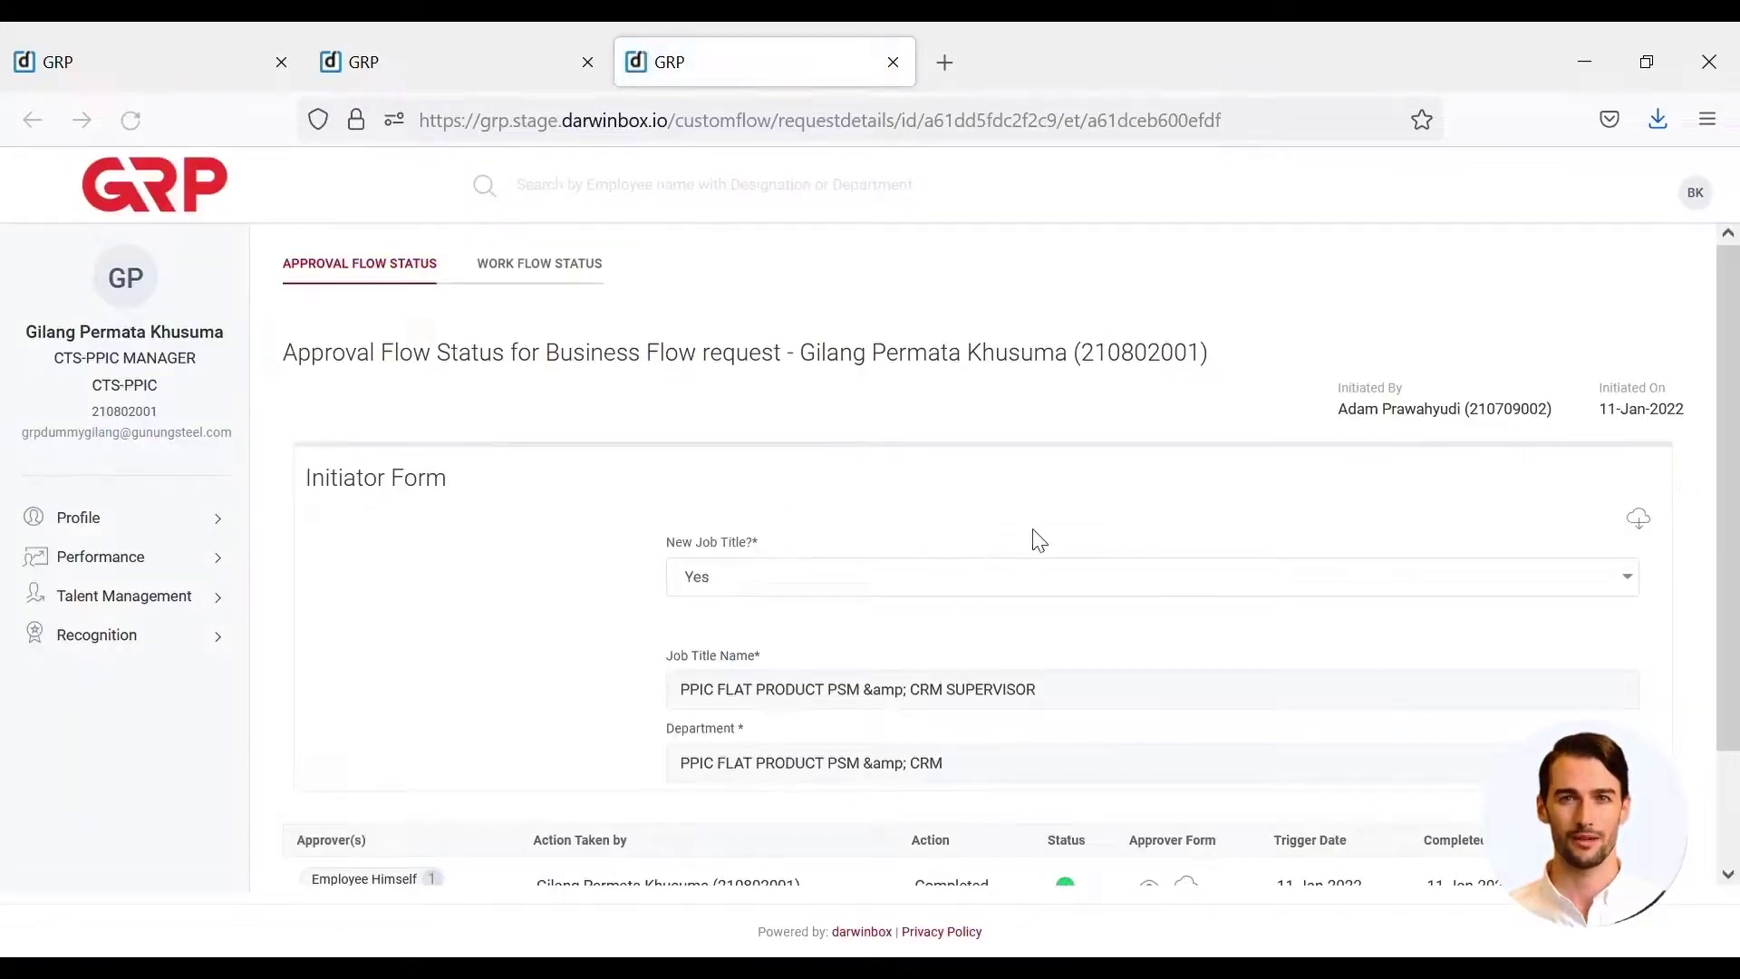
- Download jobdescription.docx from the employee's Approver Form, then open the Director's approval form
scroll(1096, 583, down, 2)
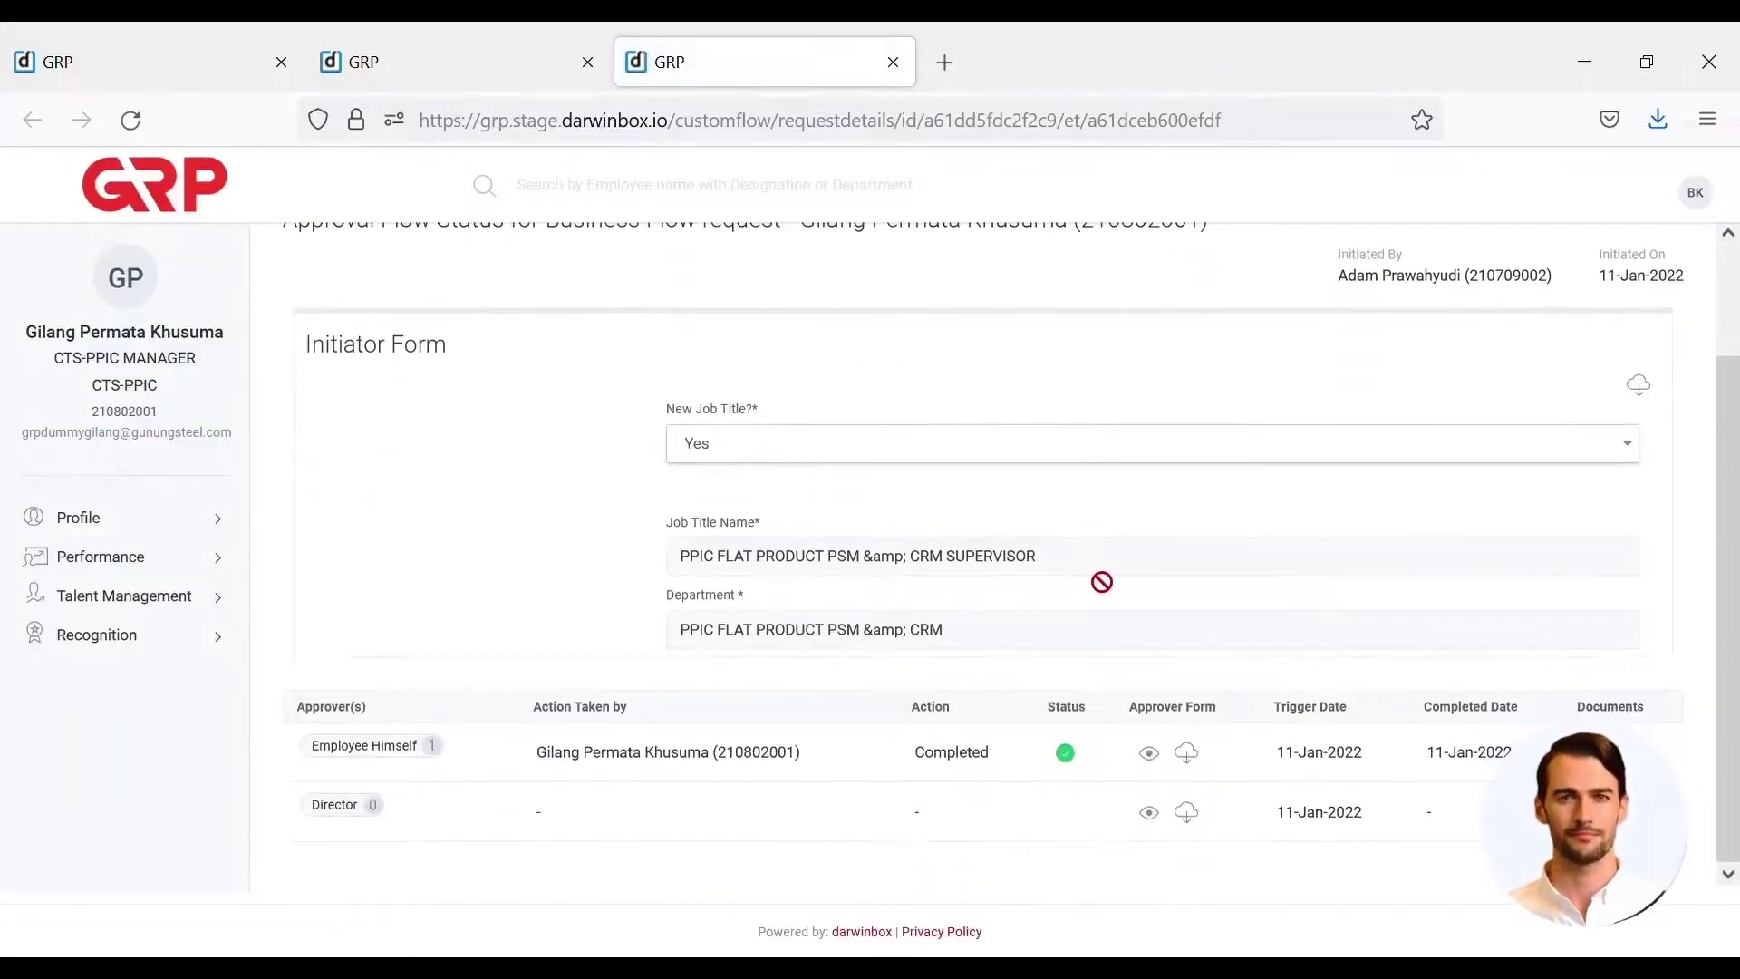
click(1149, 754)
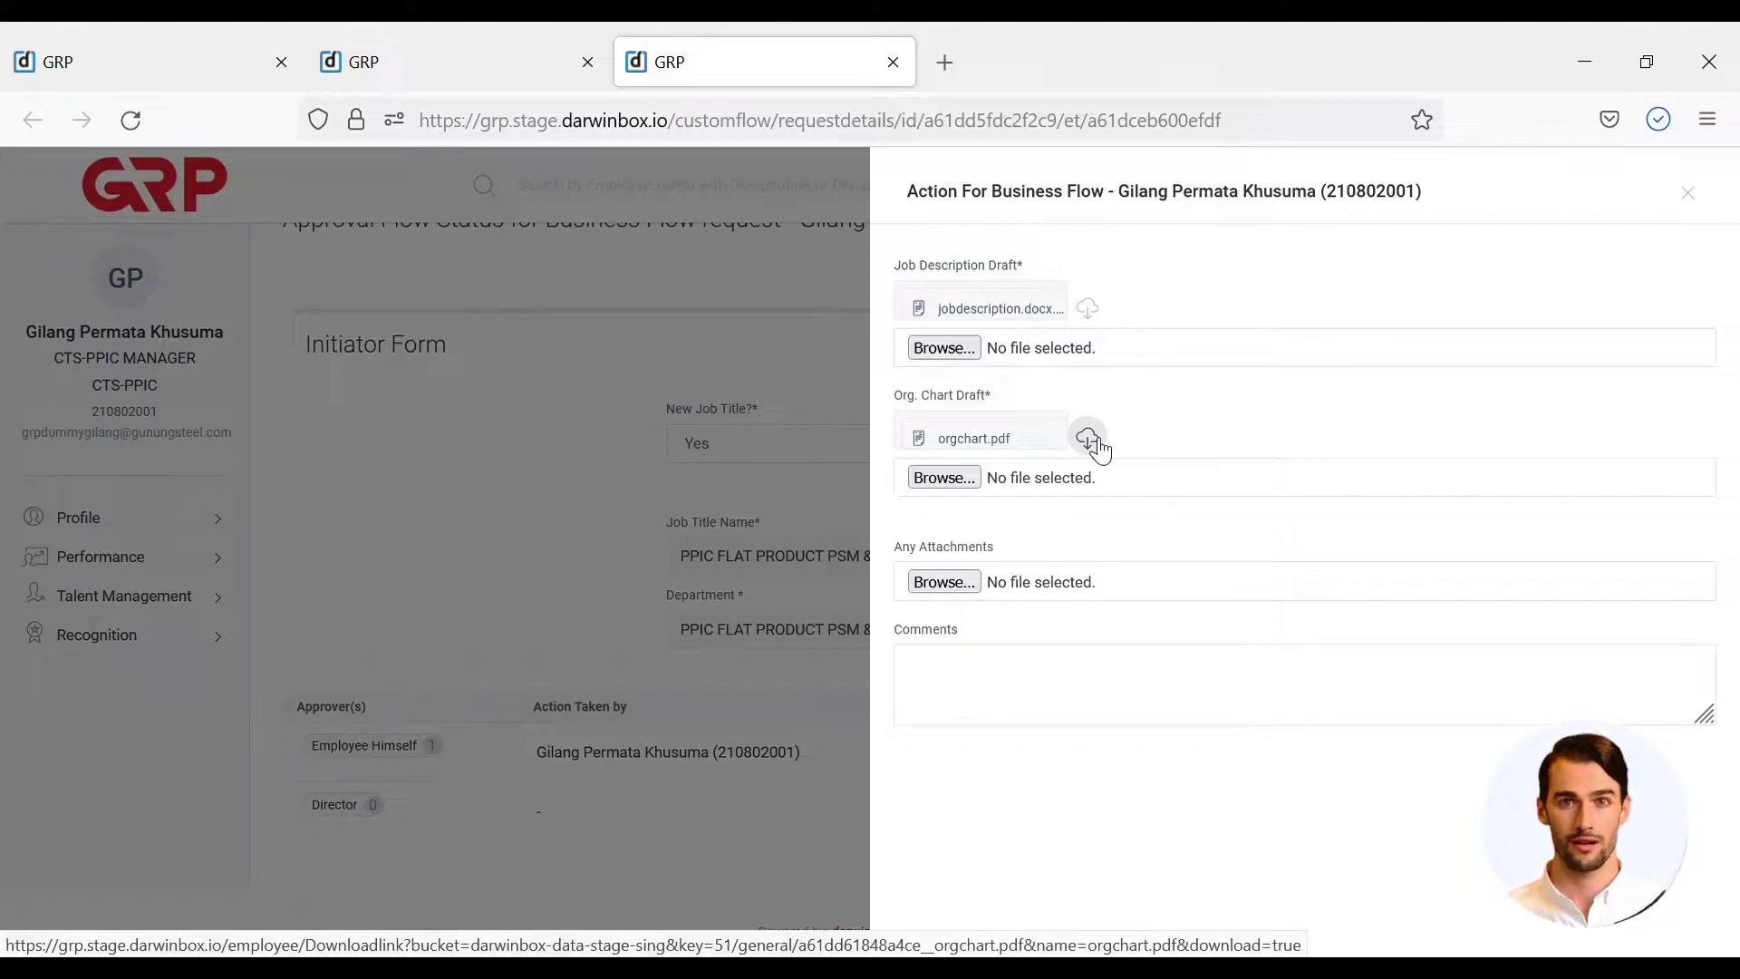
click(1047, 317)
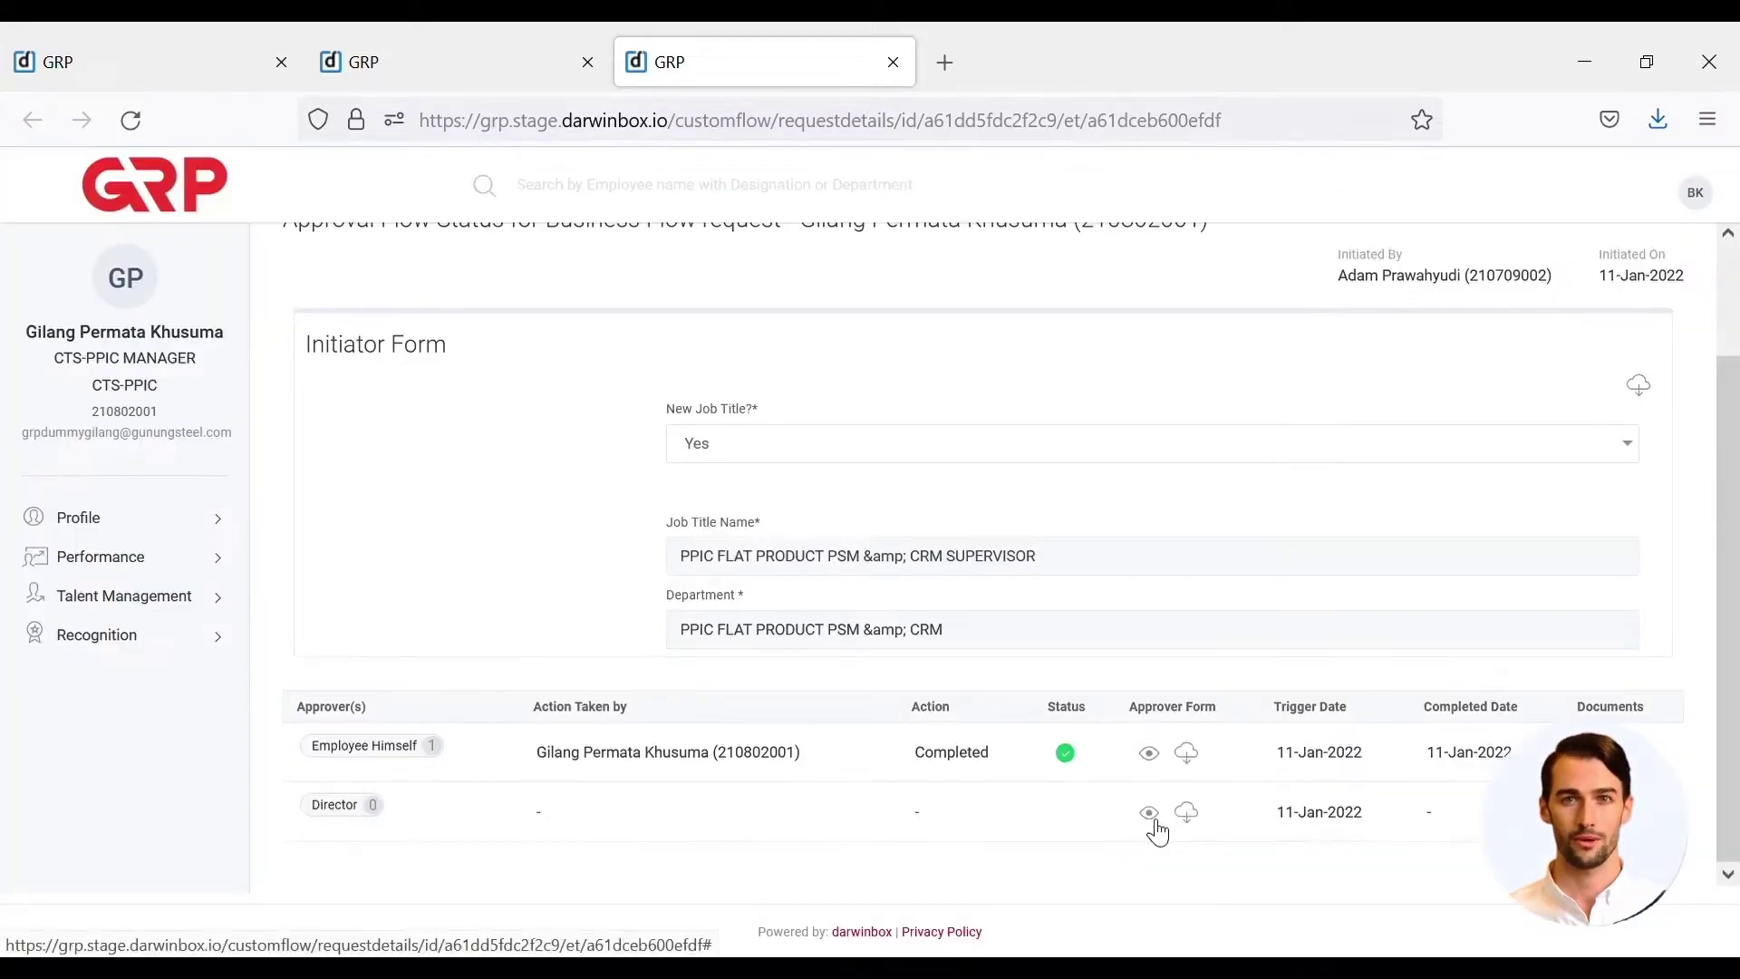
click(1147, 813)
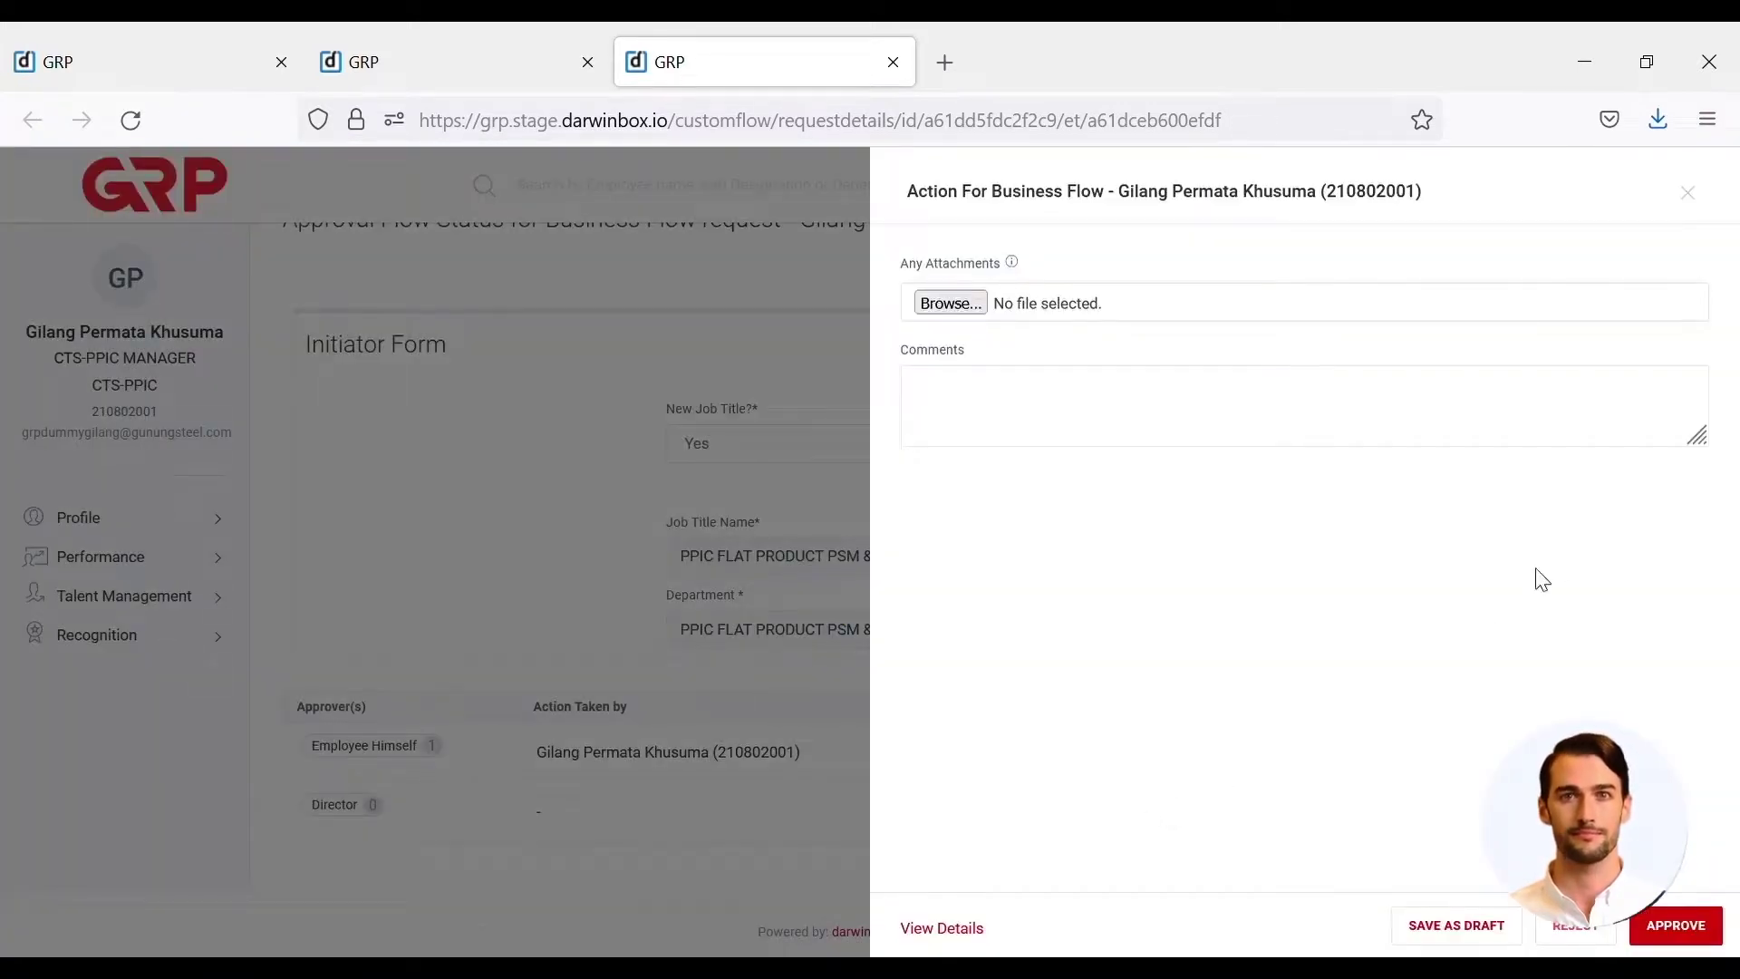
- Approve the Request for Organization Change as the director
click(1684, 928)
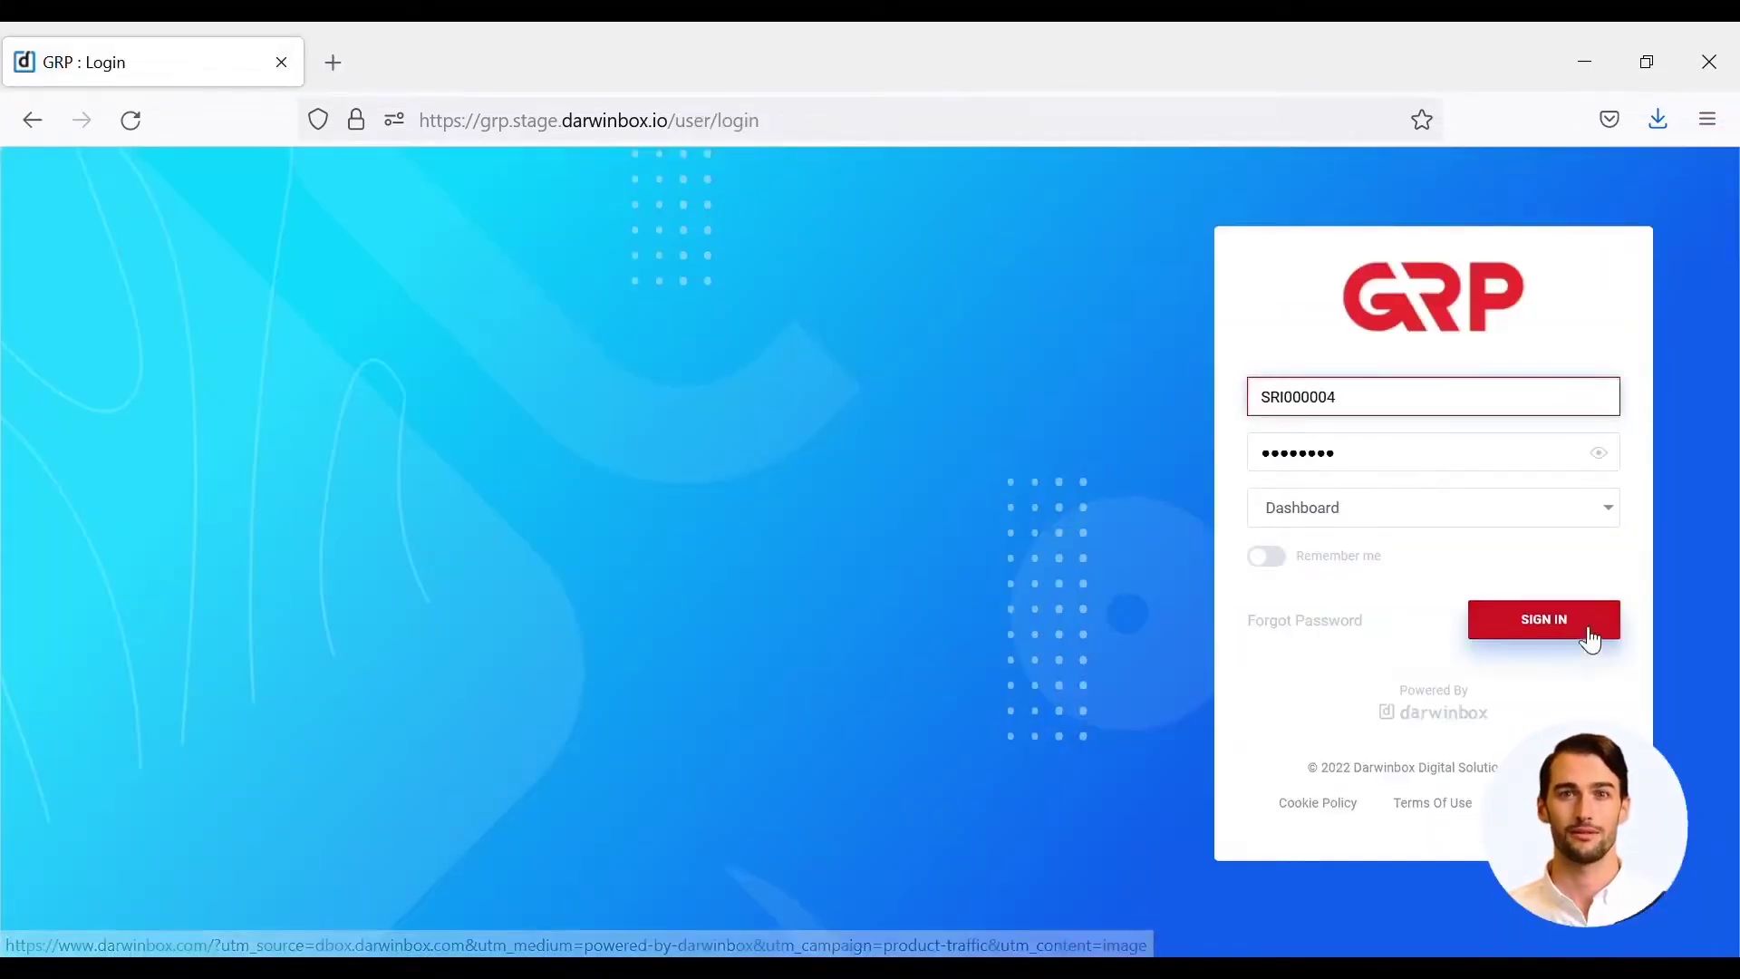
- Sign in as the next user and open the Task Box showing 6 Custom Flow Tasks
click(1564, 626)
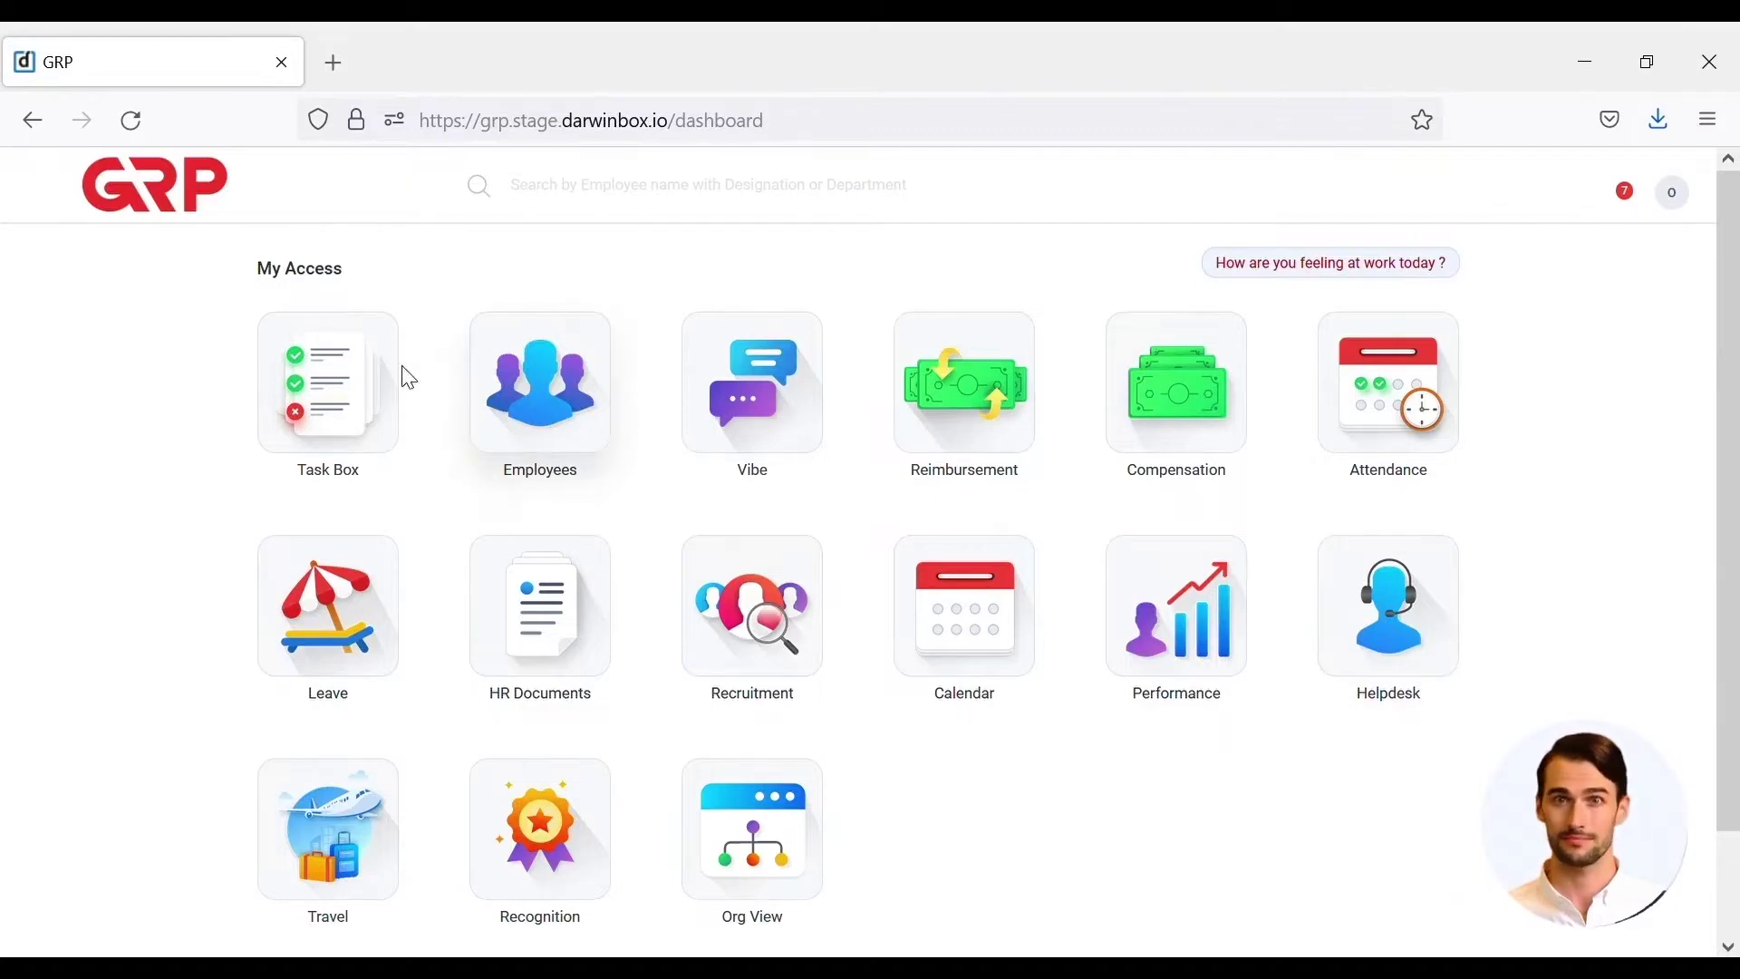
click(385, 381)
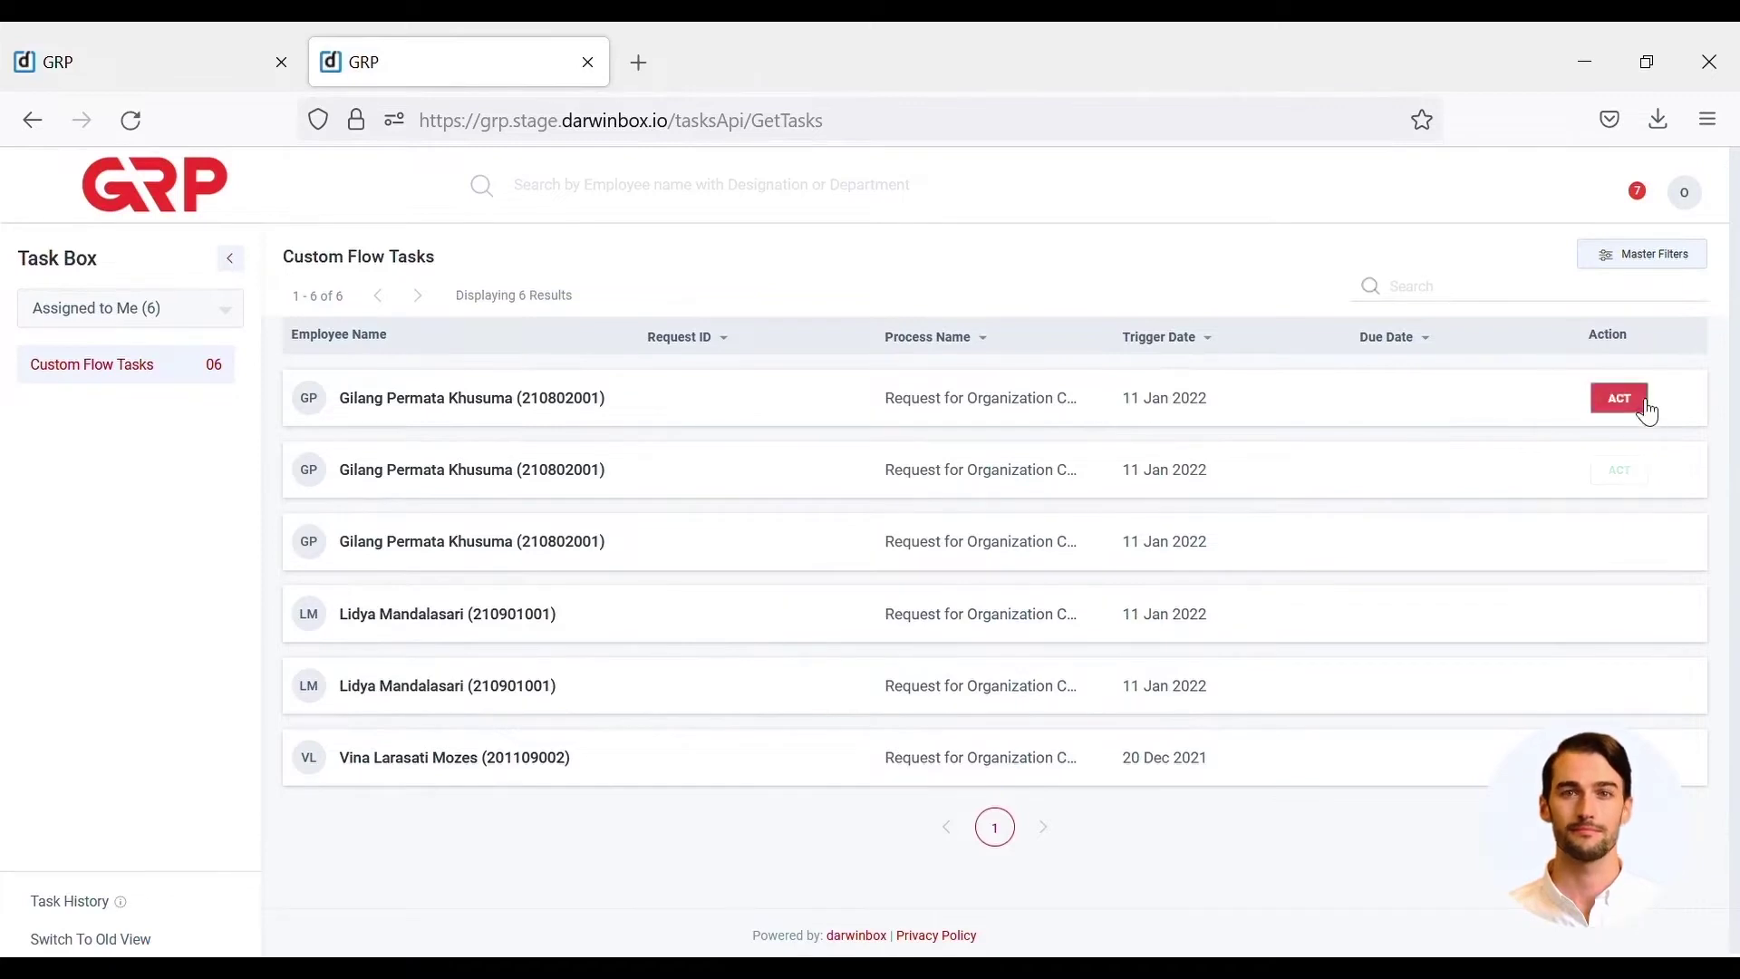
- On the first organization-change task, set Verified, Validate And Job Analysis to Done and submit
click(1639, 400)
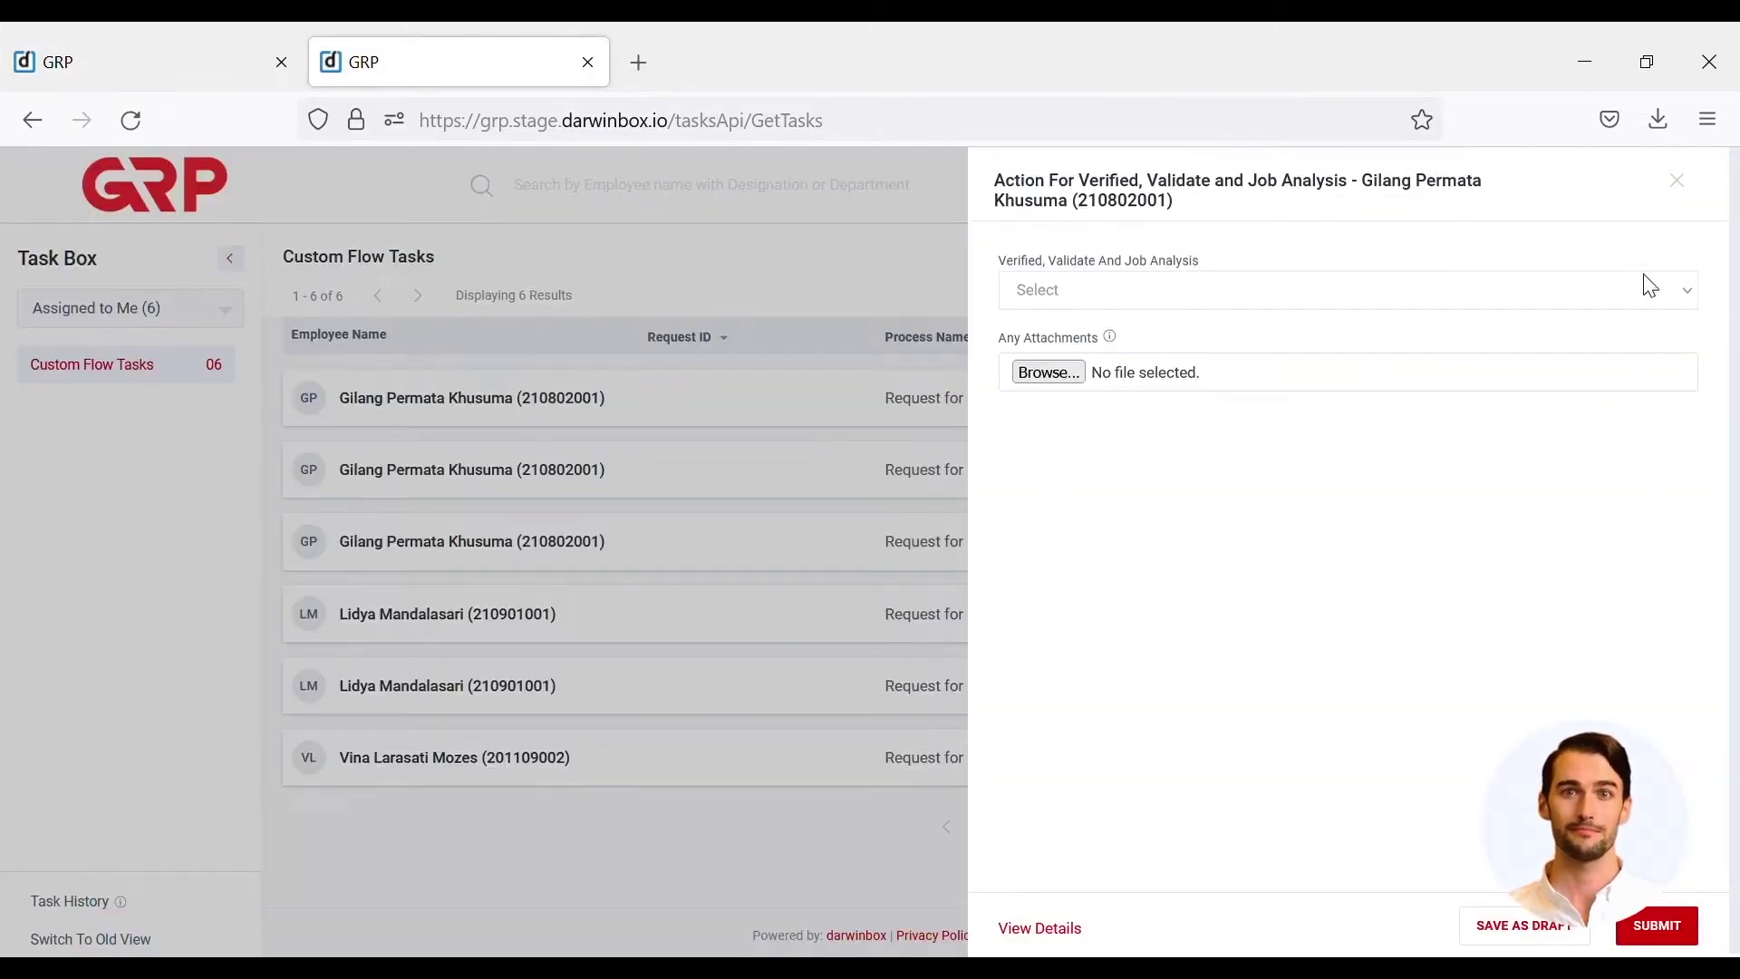
click(1645, 303)
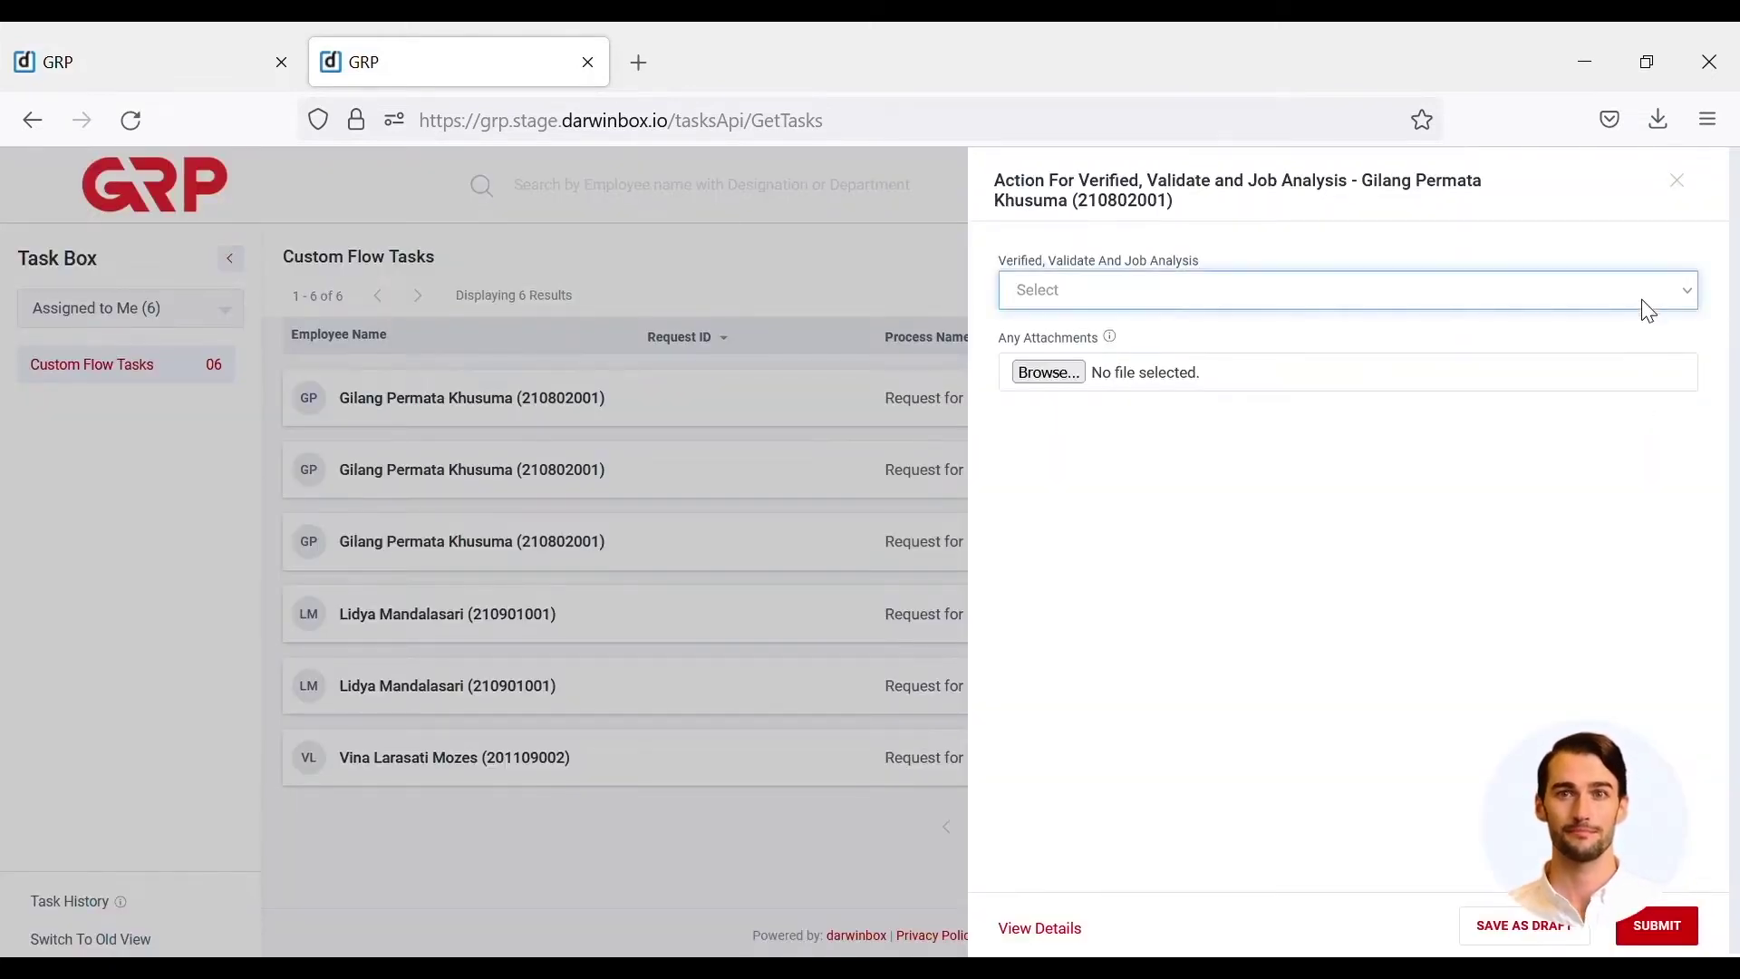
click(1586, 367)
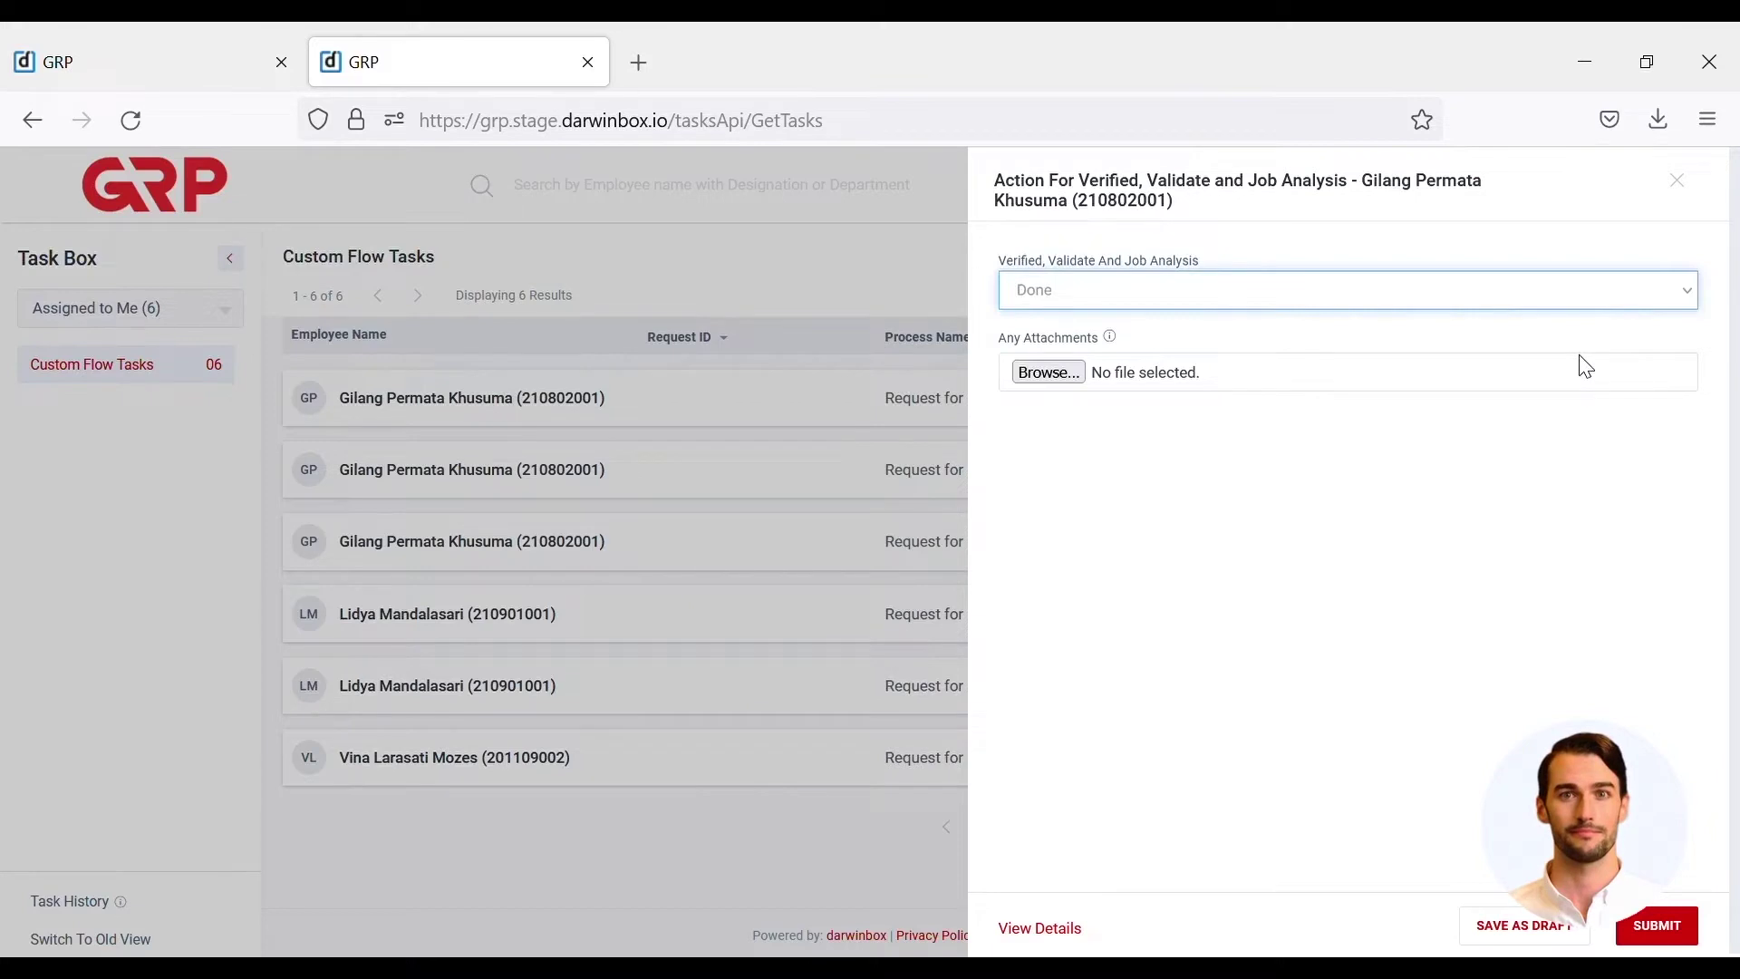
click(1658, 928)
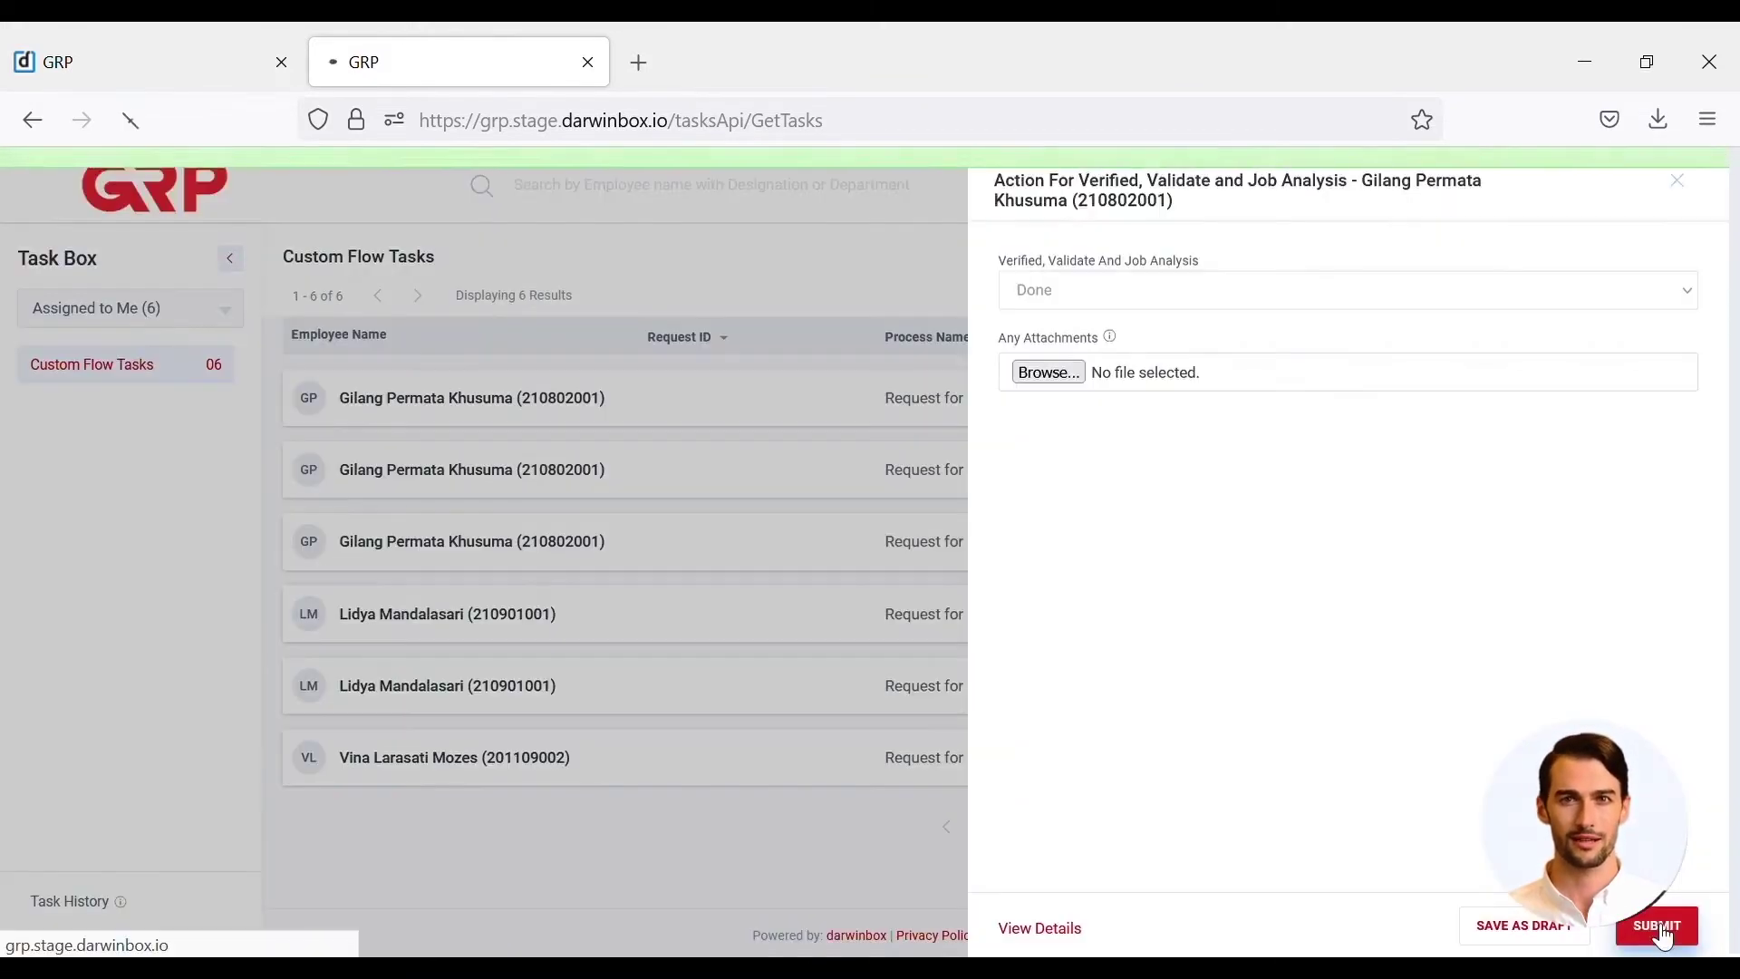